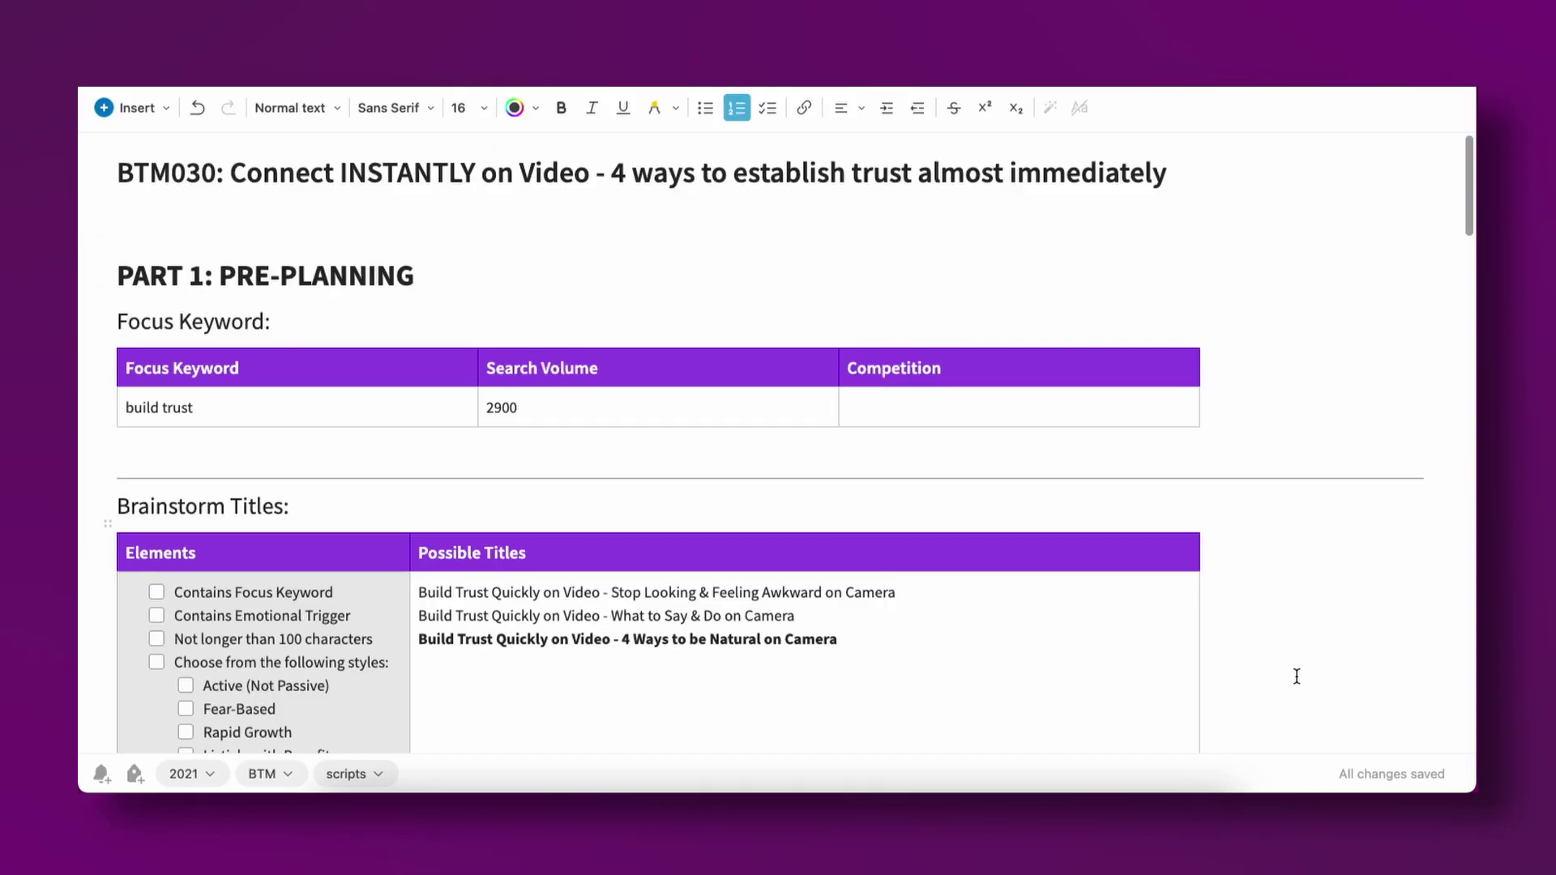
# Review the video script document from the title ideas through the thumbnail ideas to the Body section's numbered tips.
pyautogui.scroll(-1, 1296, 677)
pyautogui.scroll(-2, 1297, 676)
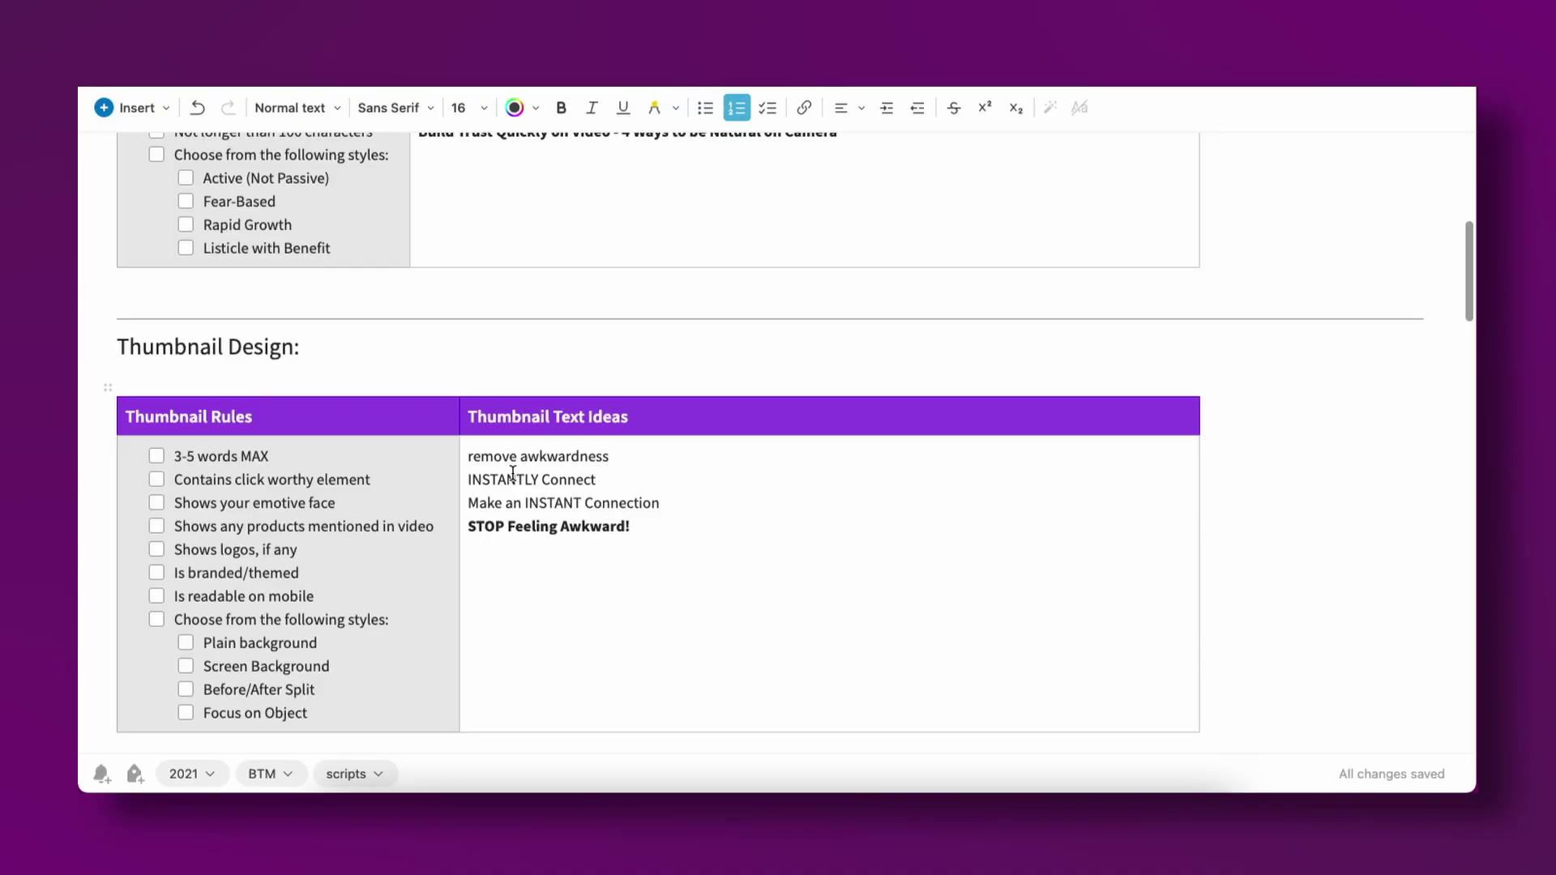
pyautogui.scroll(-5, 513, 474)
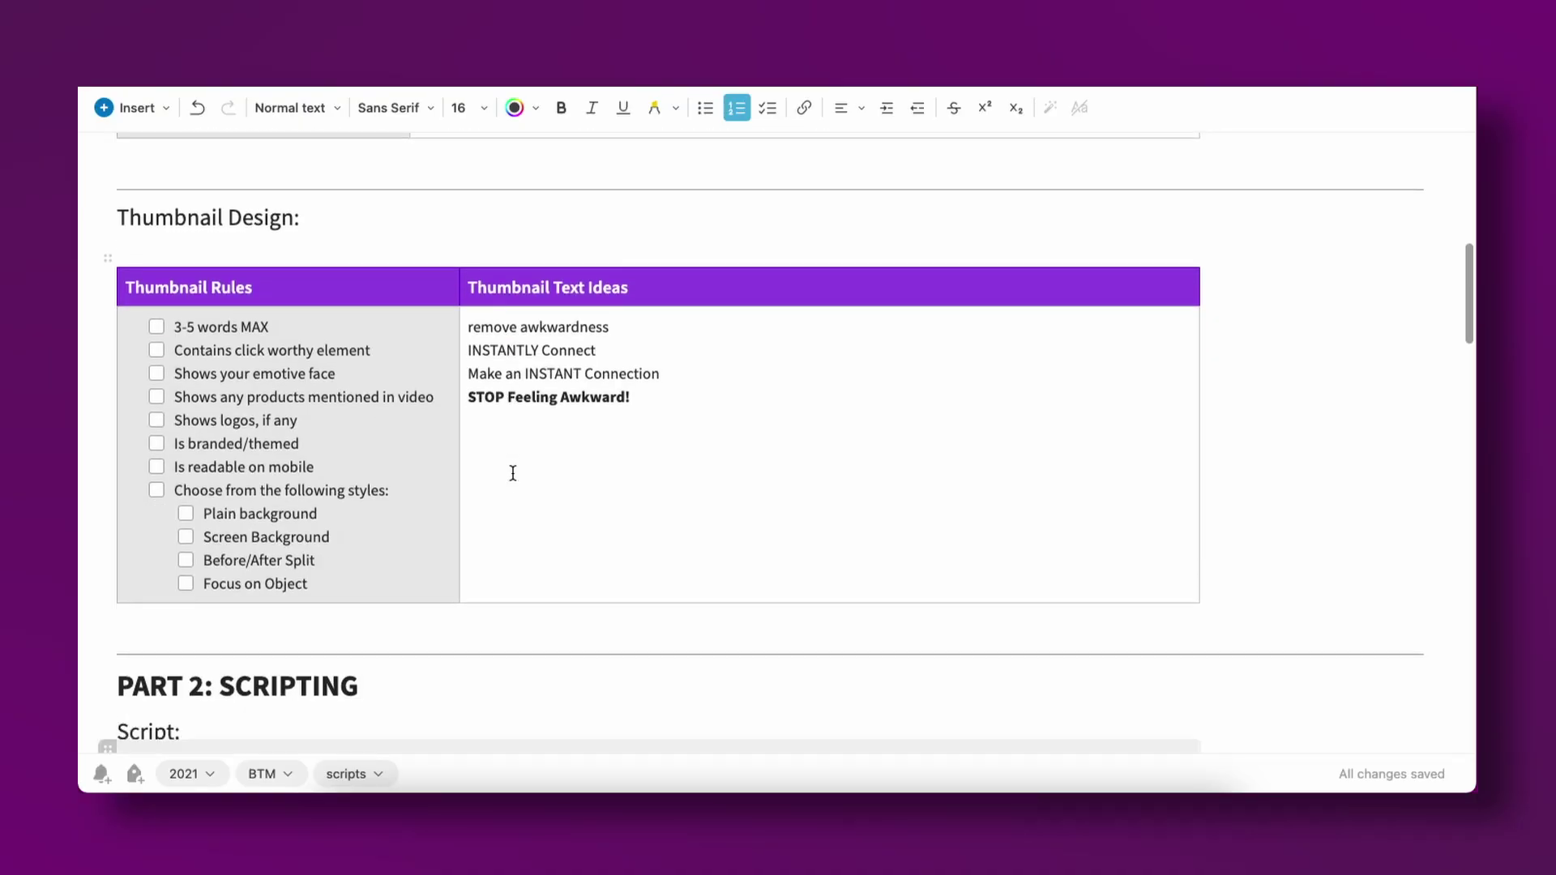
pyautogui.scroll(-10, 513, 474)
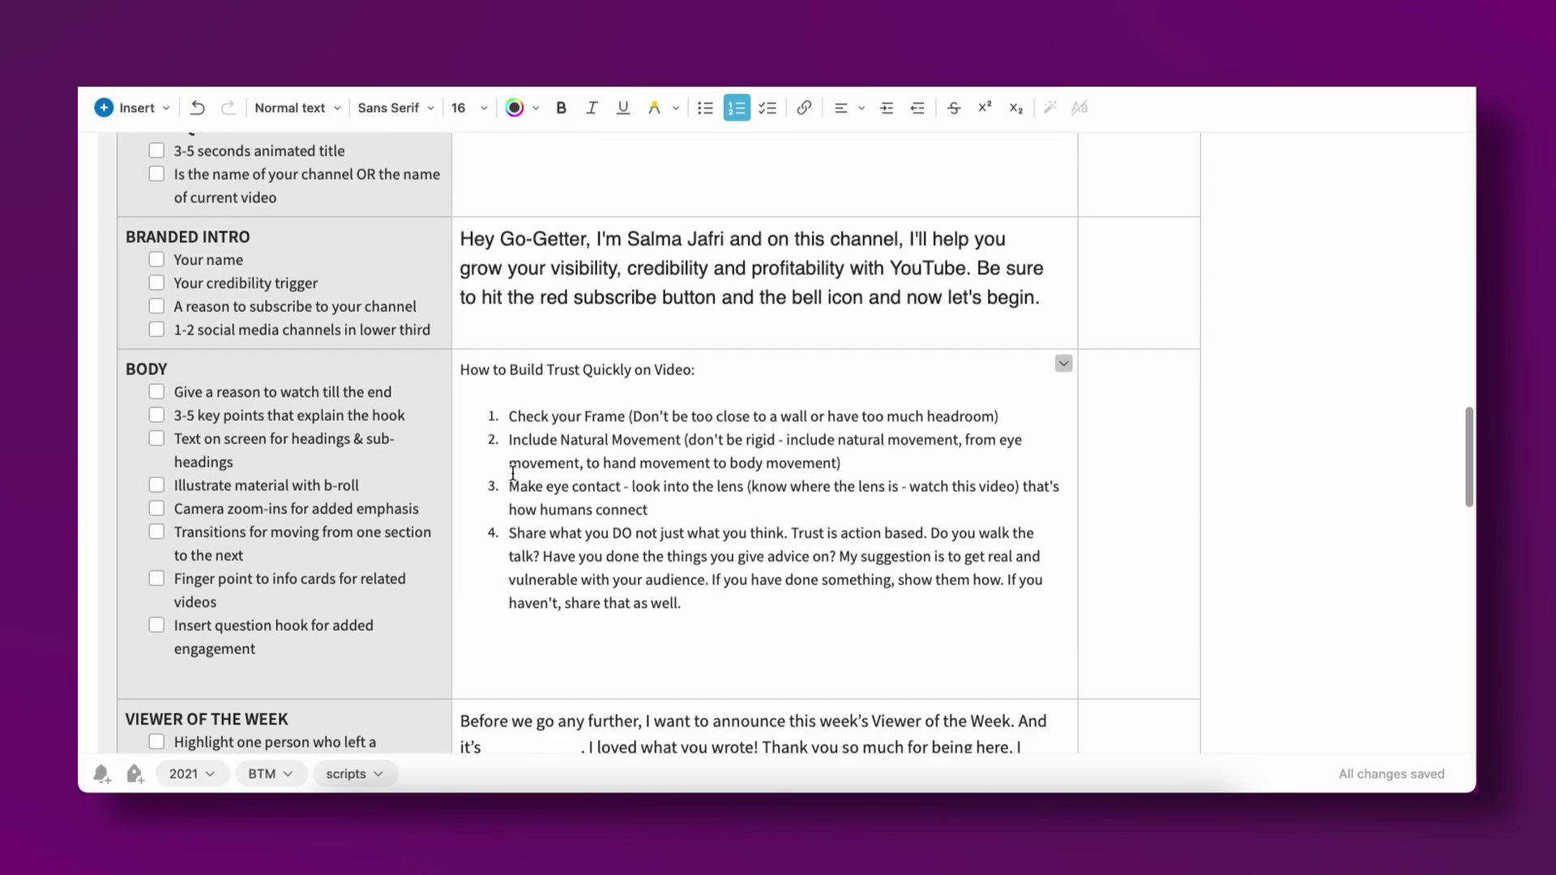
pyautogui.scroll(-1, 513, 474)
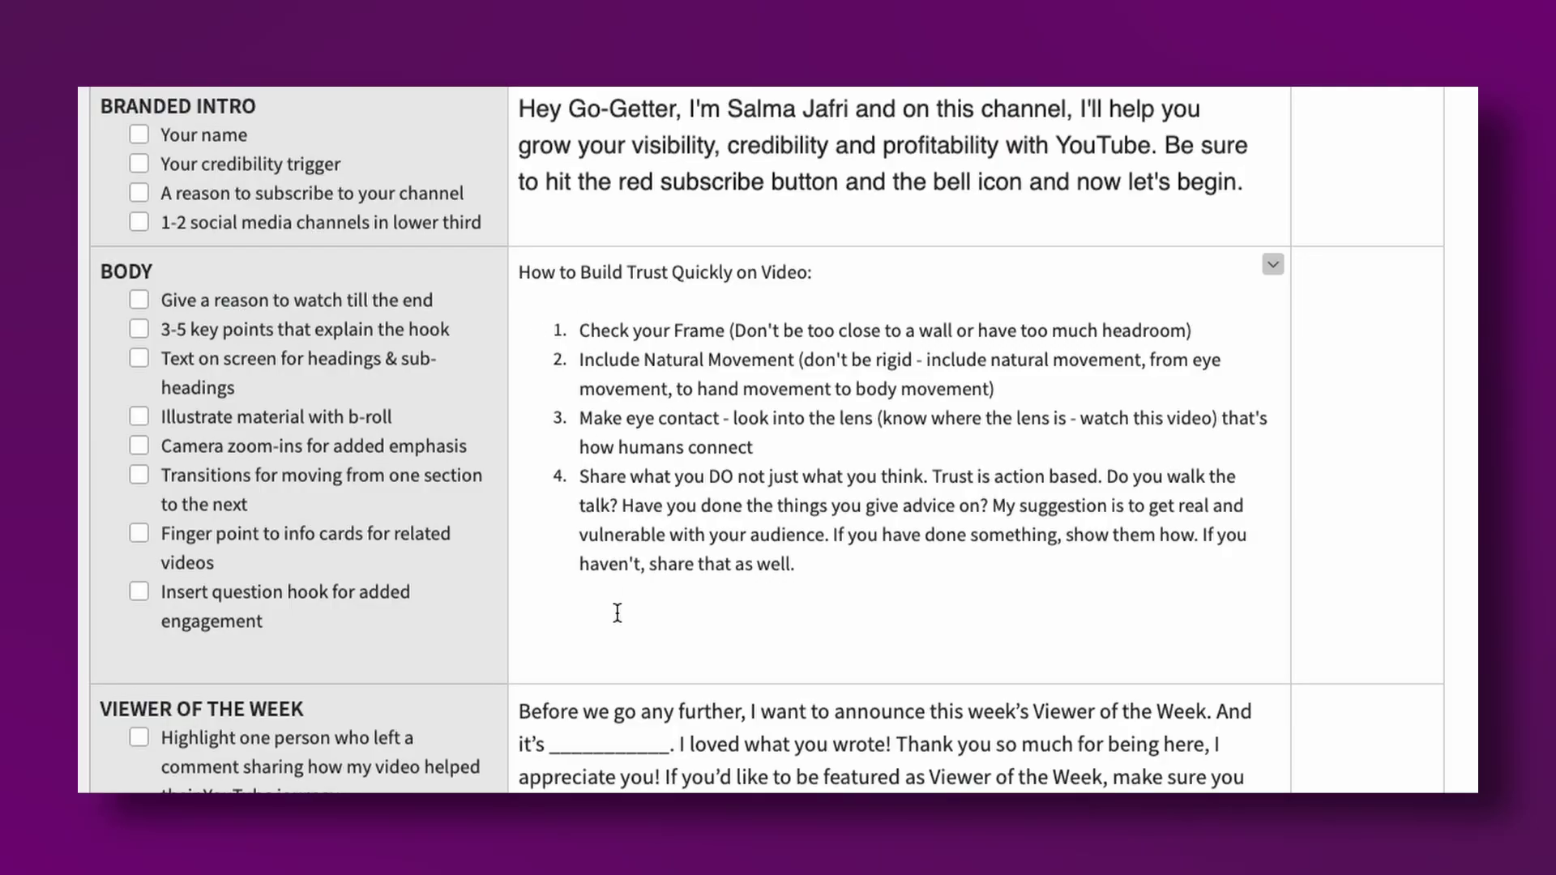
pyautogui.scroll(-8, 616, 612)
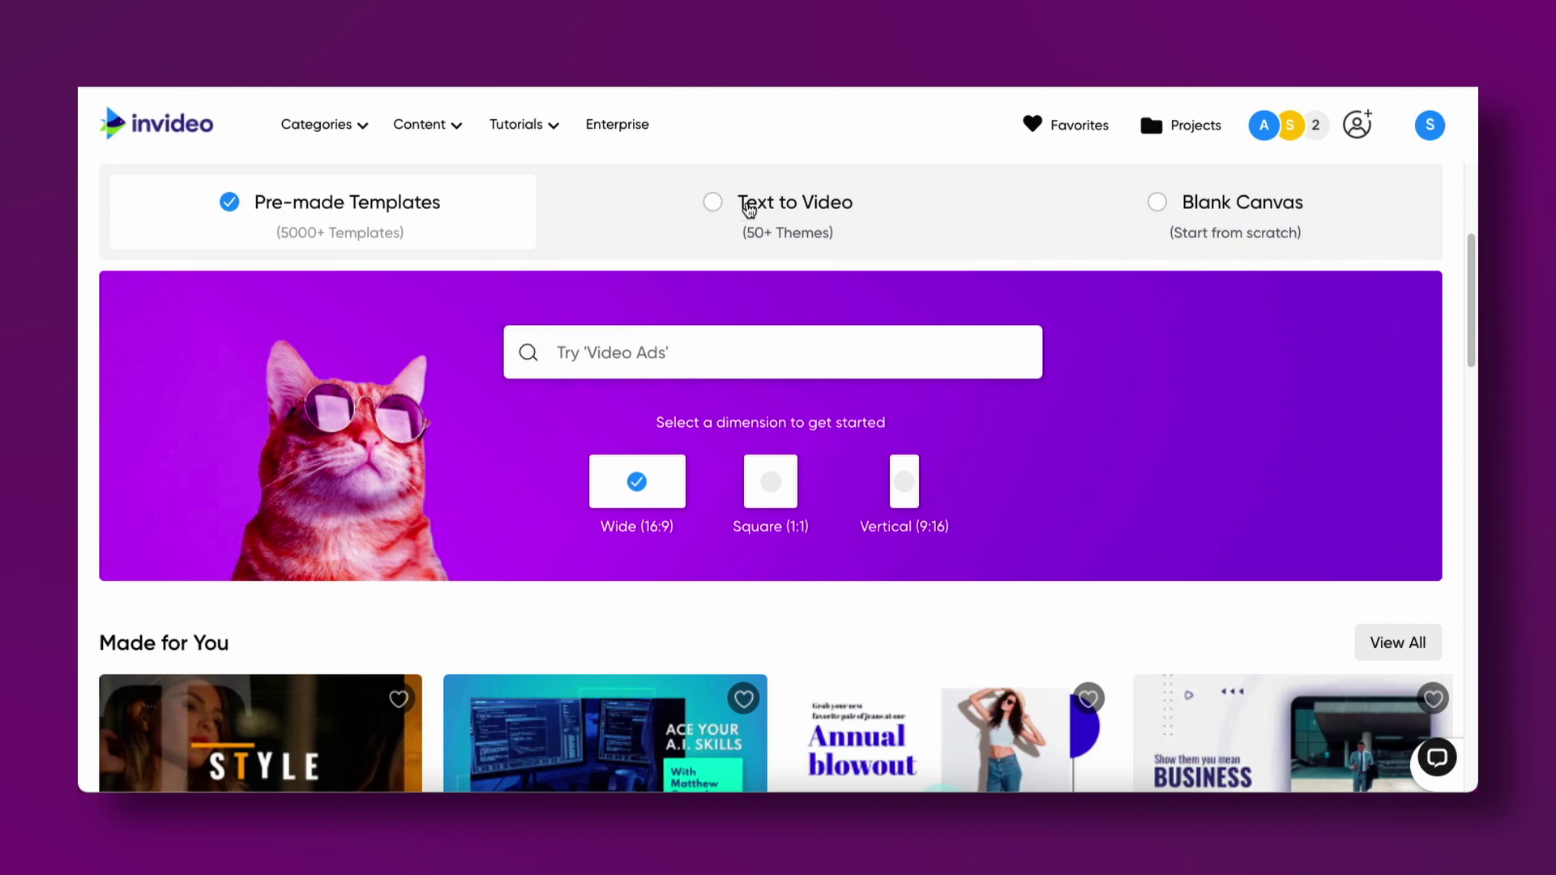
# Switch to InVideo, choose the Text to Video workflow and browse its Story templates.
pyautogui.click(800, 214)
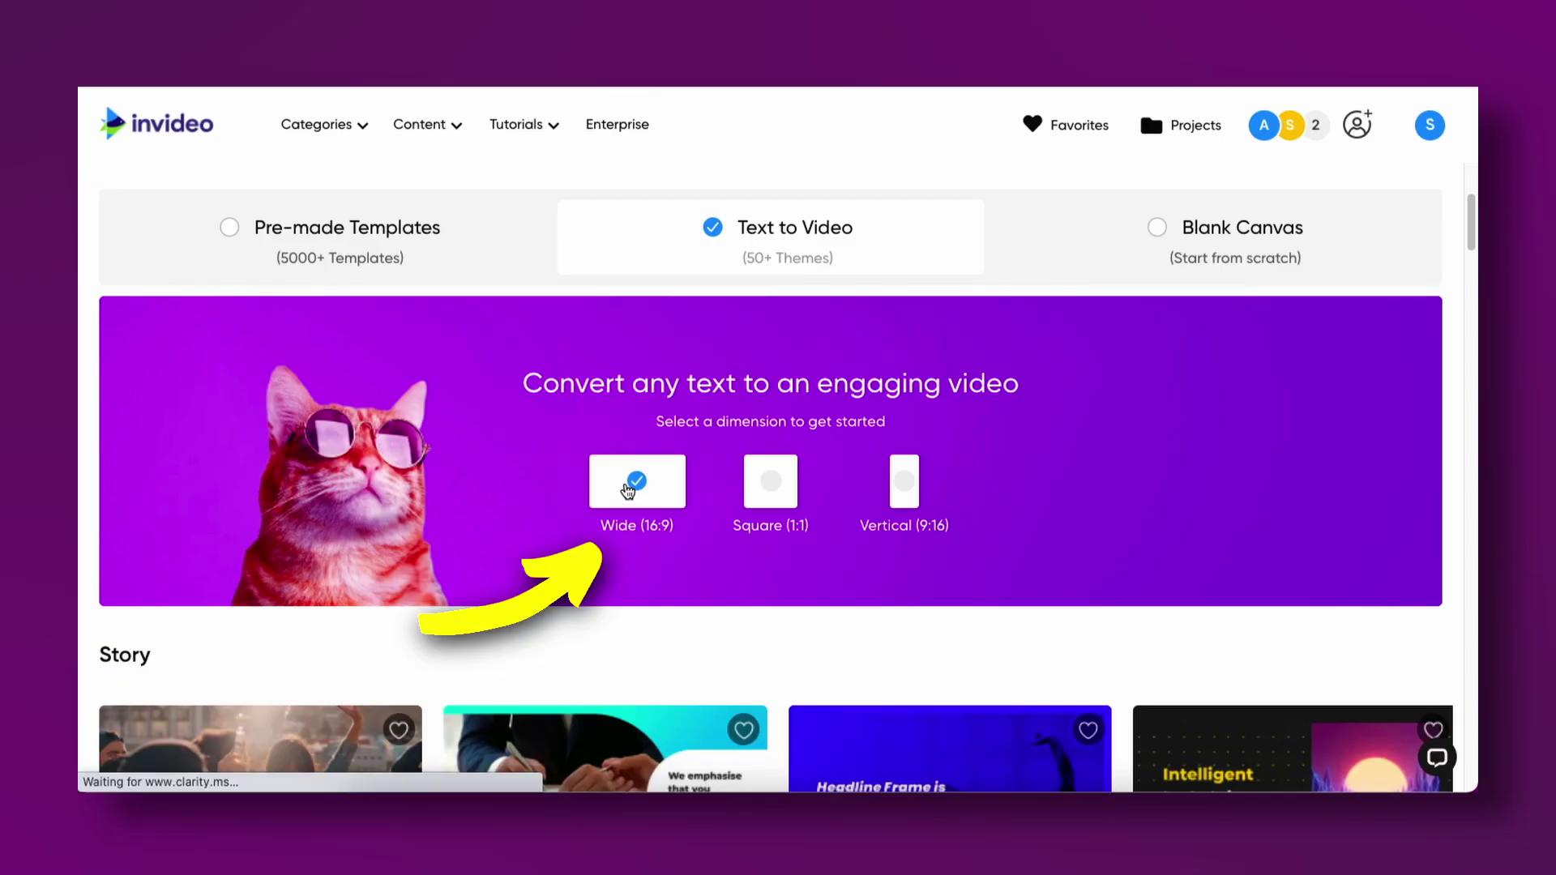
pyautogui.scroll(-1, 627, 490)
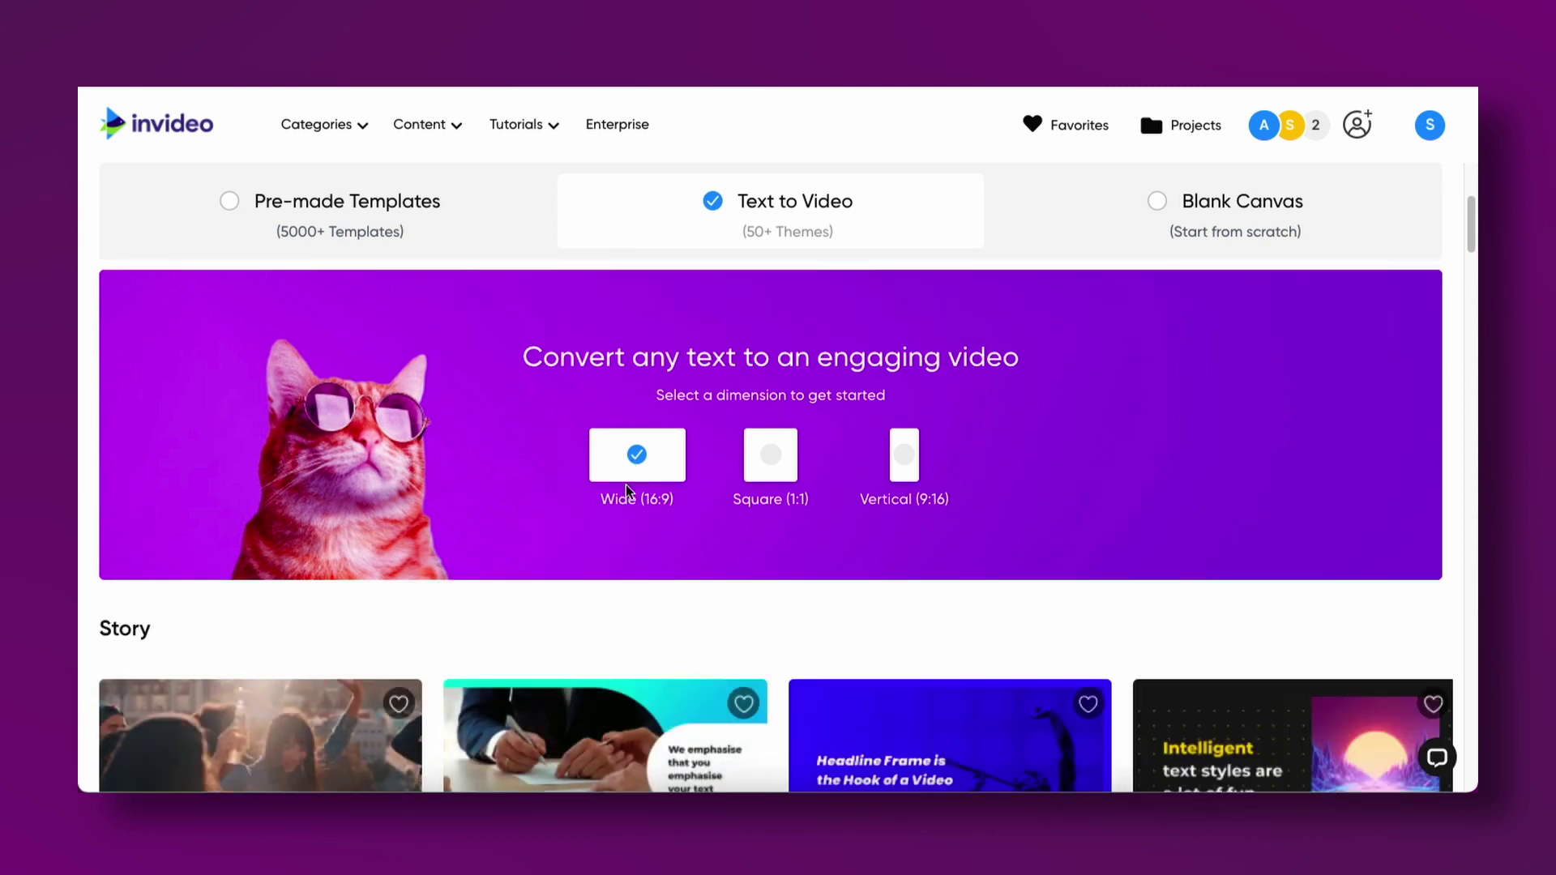
pyautogui.scroll(-5, 597, 630)
pyautogui.scroll(-1, 597, 629)
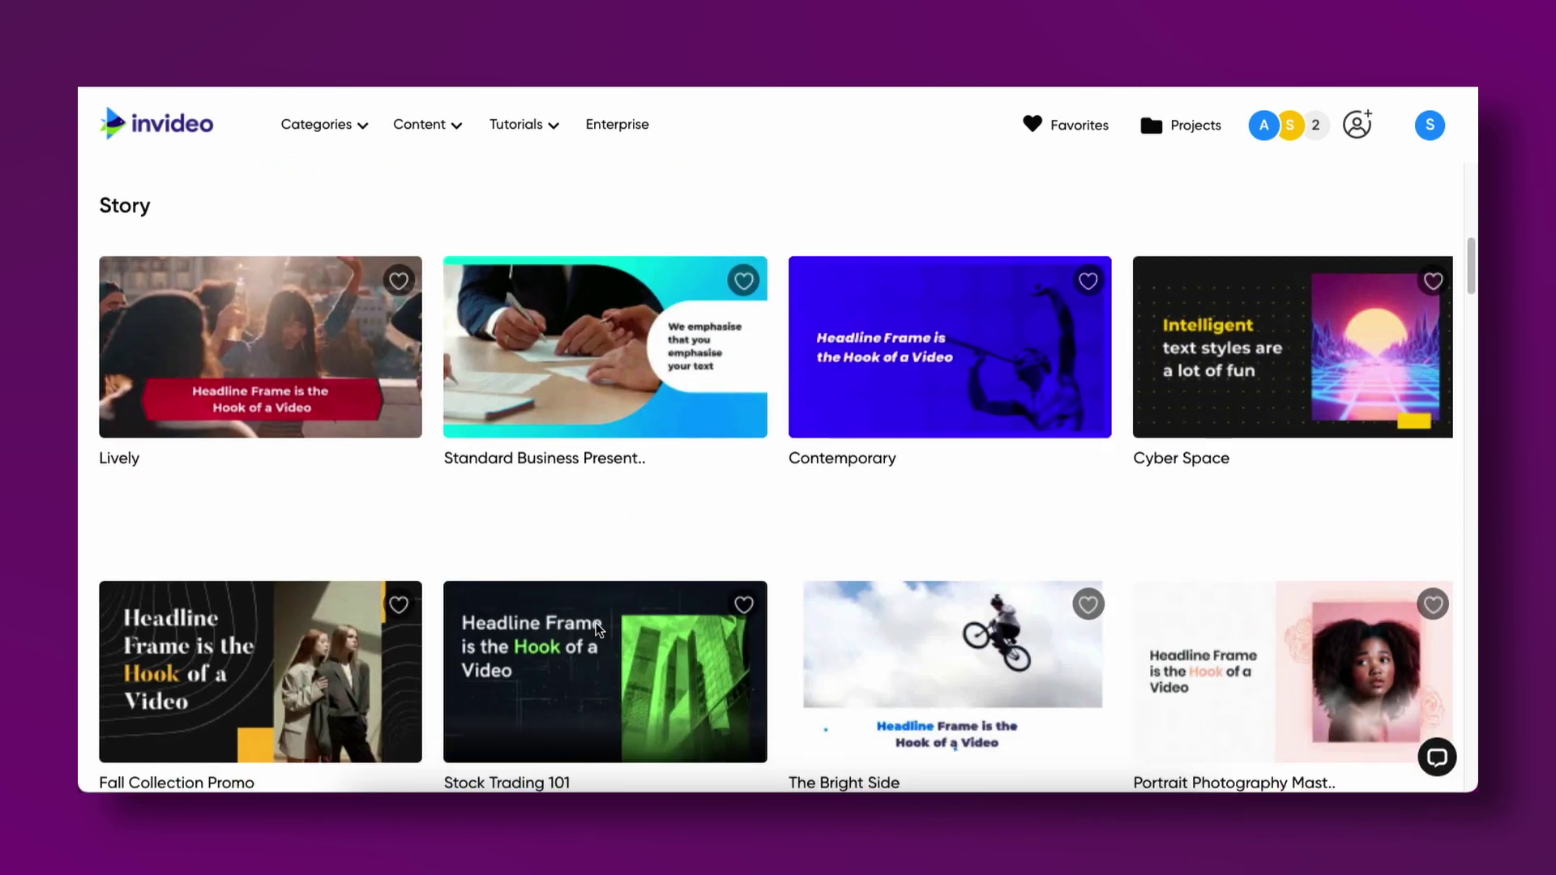
pyautogui.moveTo(703, 357)
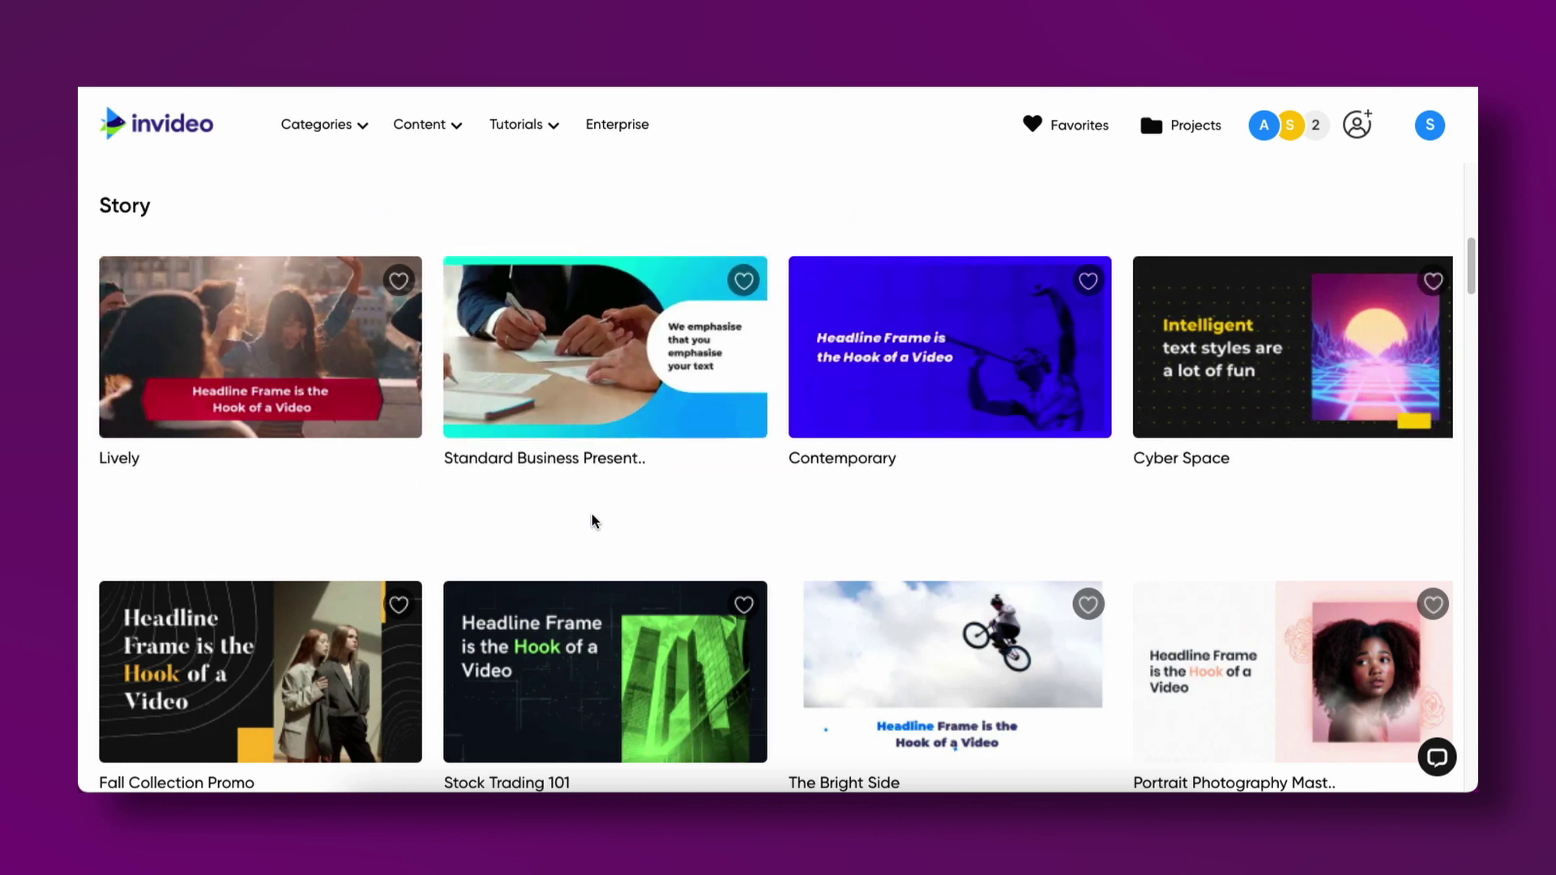
# Find the Bright template among the Listicle themes and use it in the Wide (16:9) format.
pyautogui.scroll(-9, 591, 513)
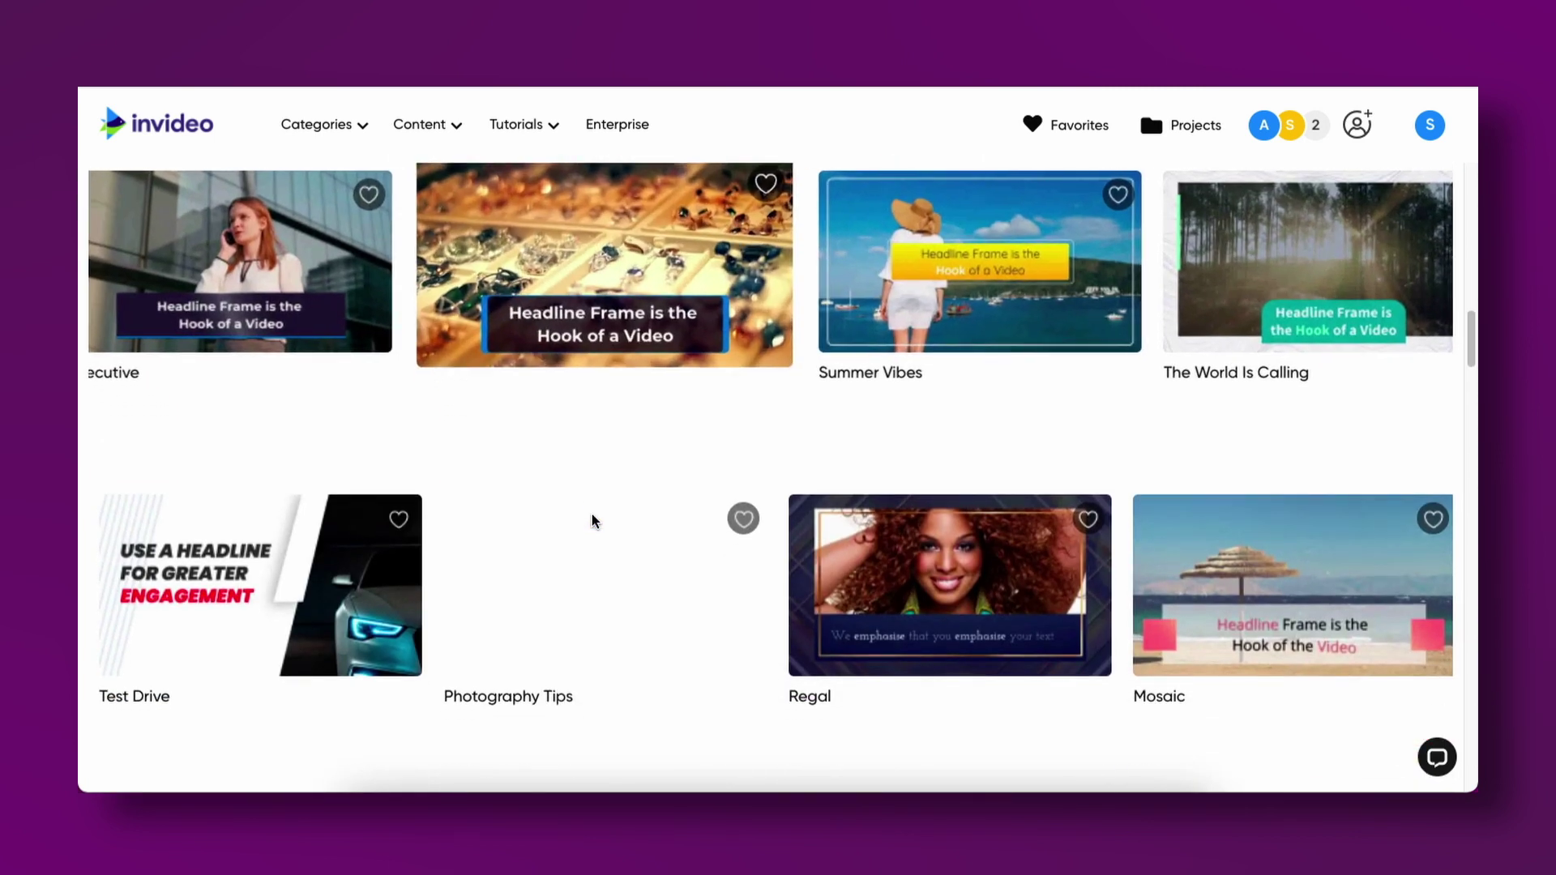
pyautogui.scroll(-13, 592, 519)
pyautogui.scroll(-11, 591, 514)
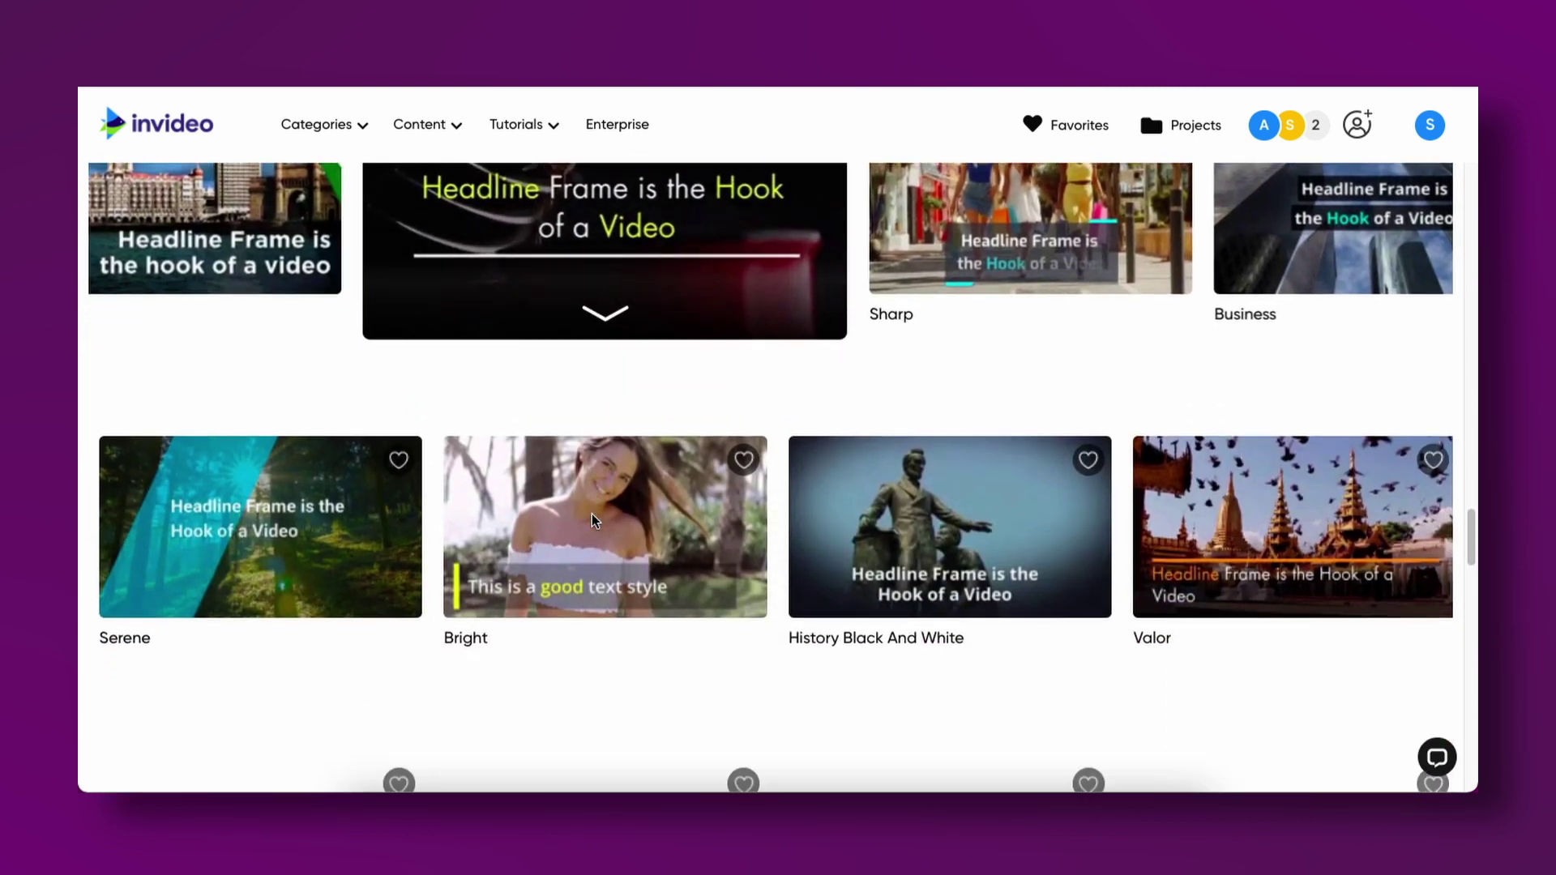
pyautogui.scroll(-11, 591, 514)
pyautogui.scroll(-3, 592, 514)
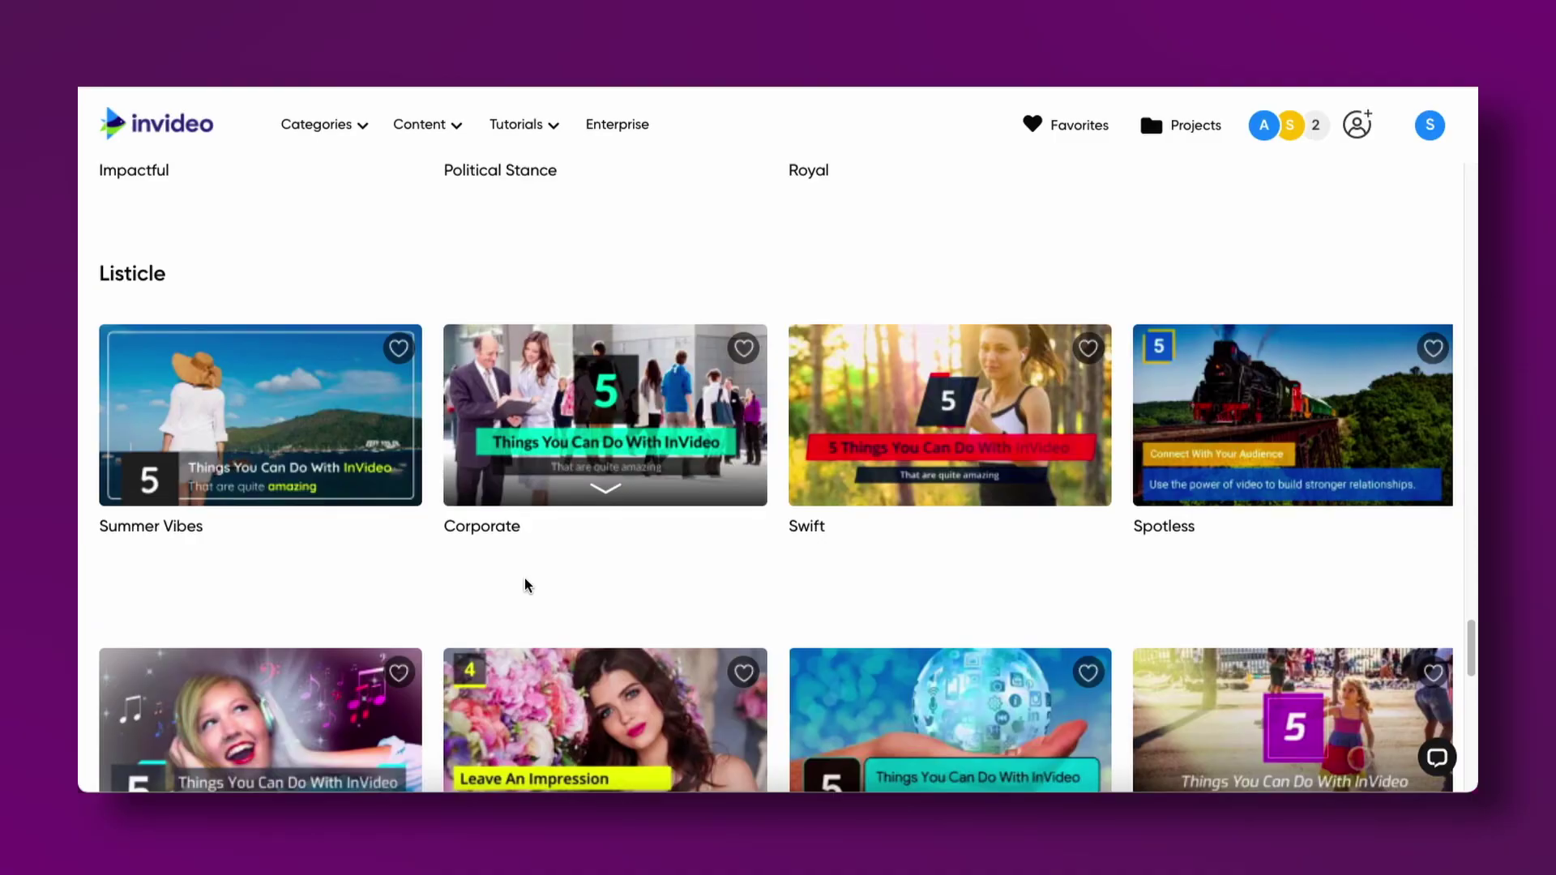
pyautogui.scroll(-2, 523, 577)
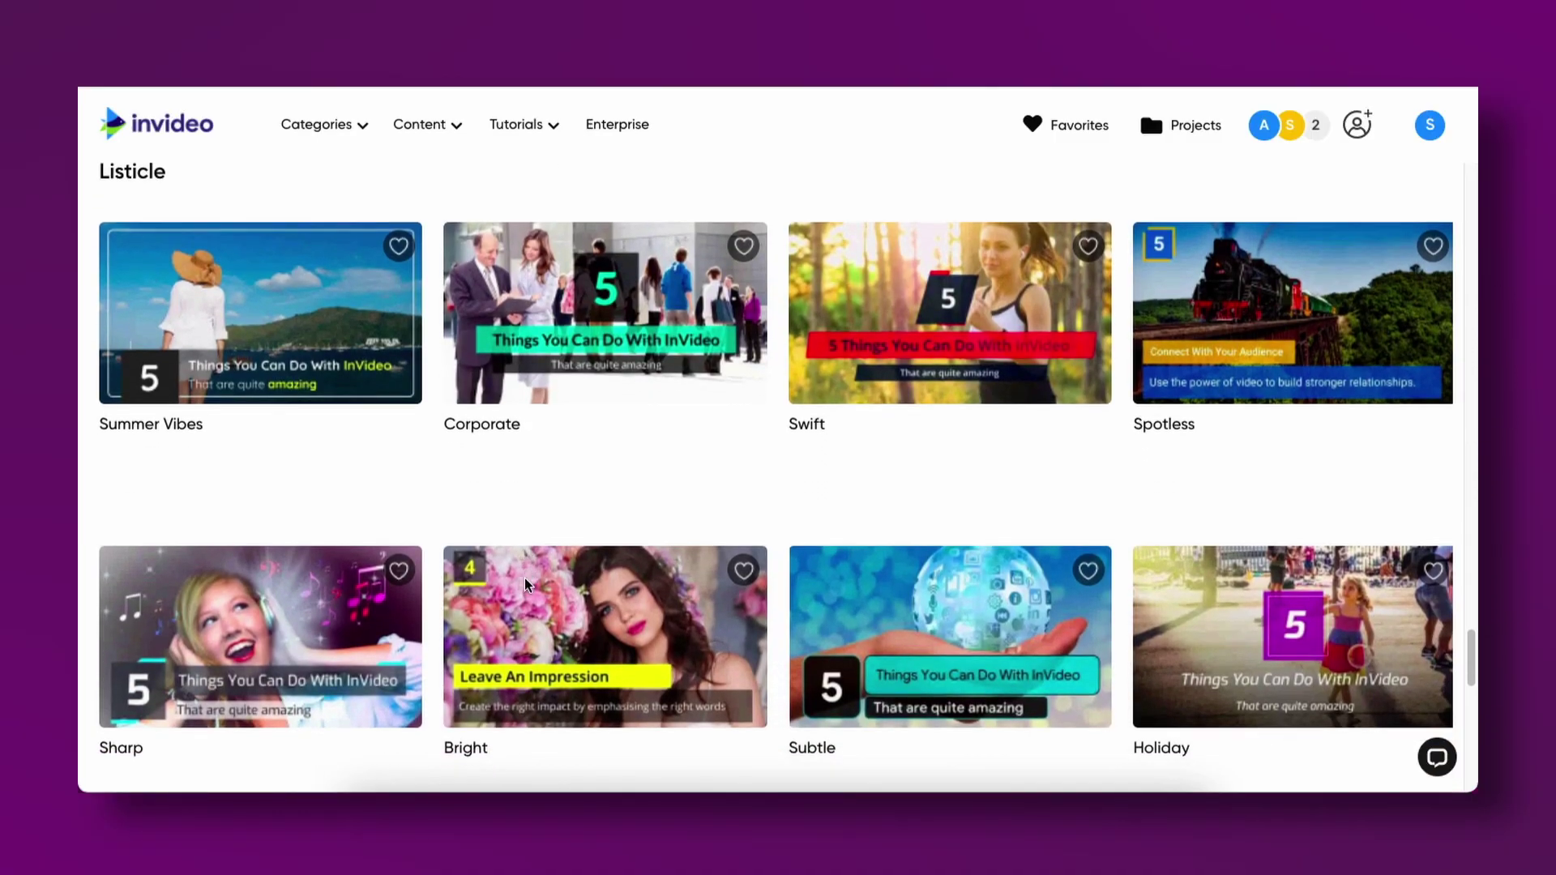
pyautogui.moveTo(771, 576)
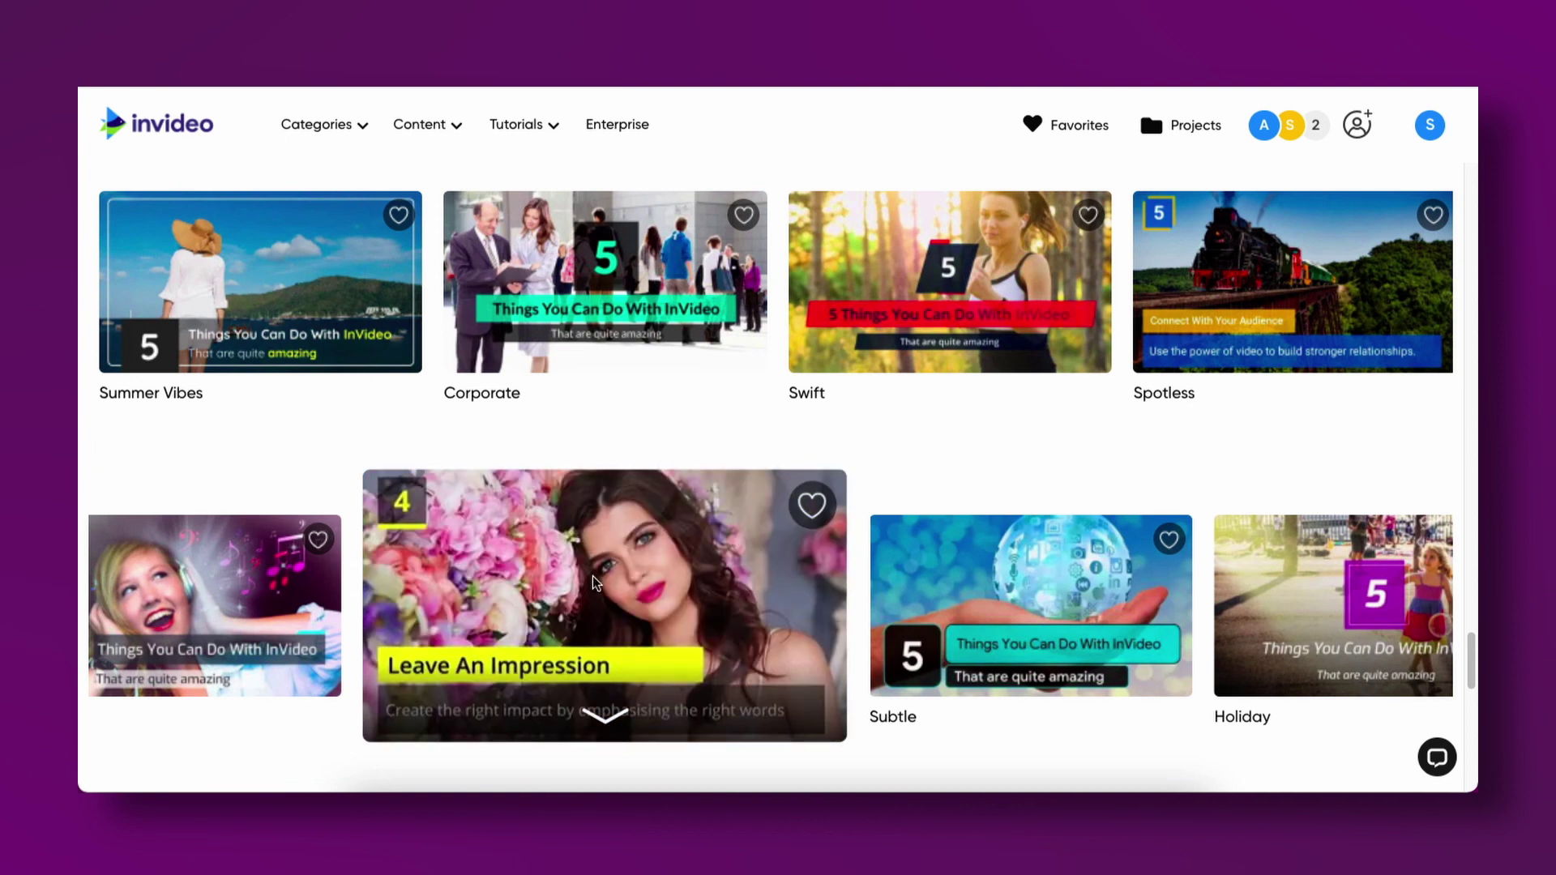
pyautogui.click(587, 585)
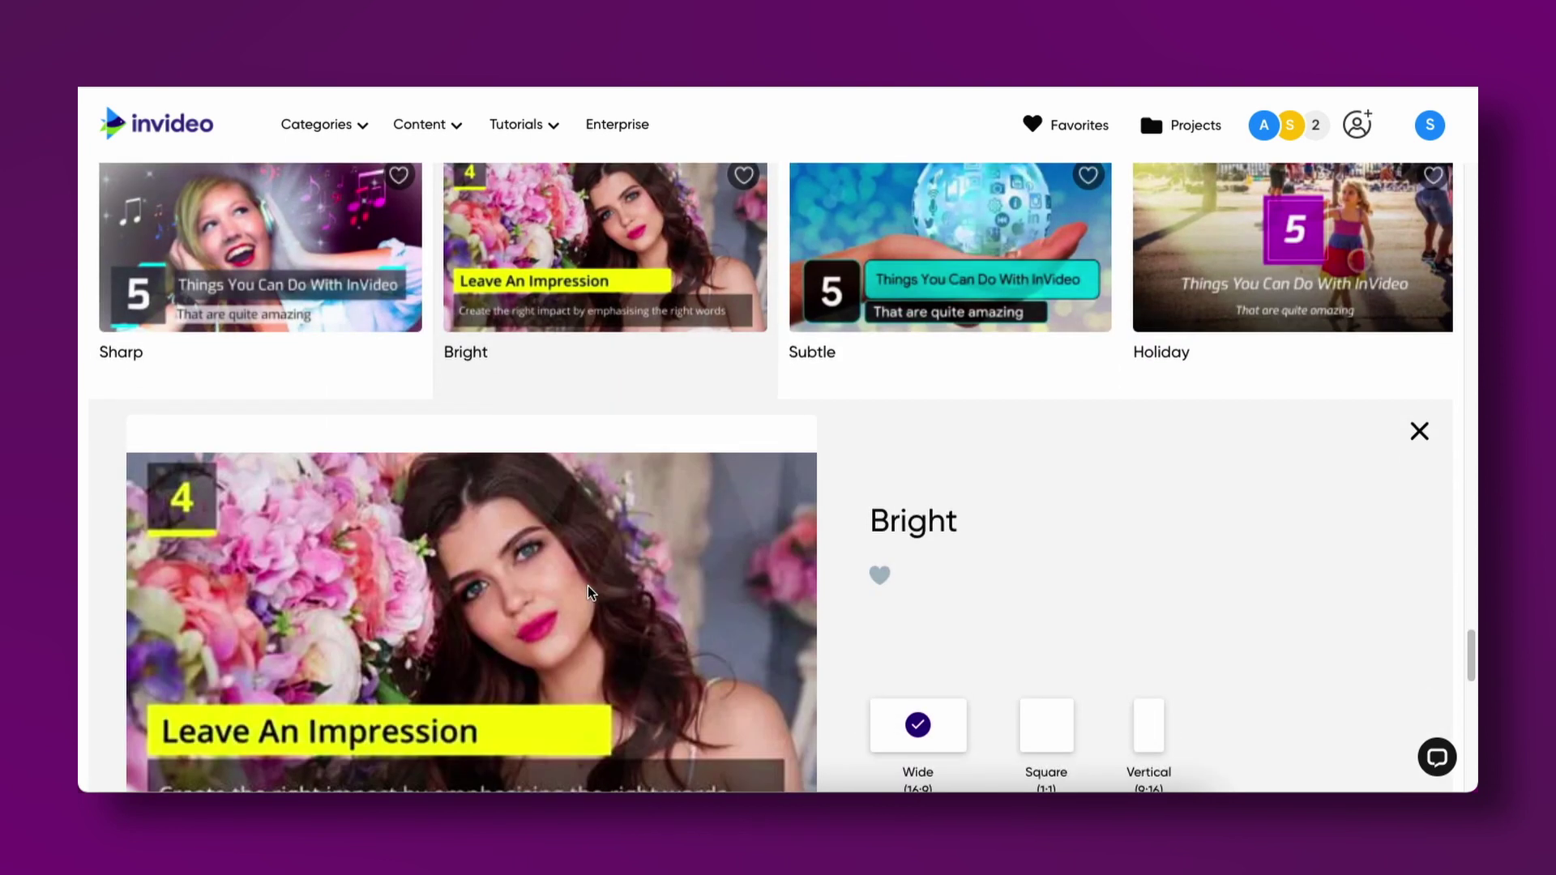
pyautogui.scroll(-2, 586, 585)
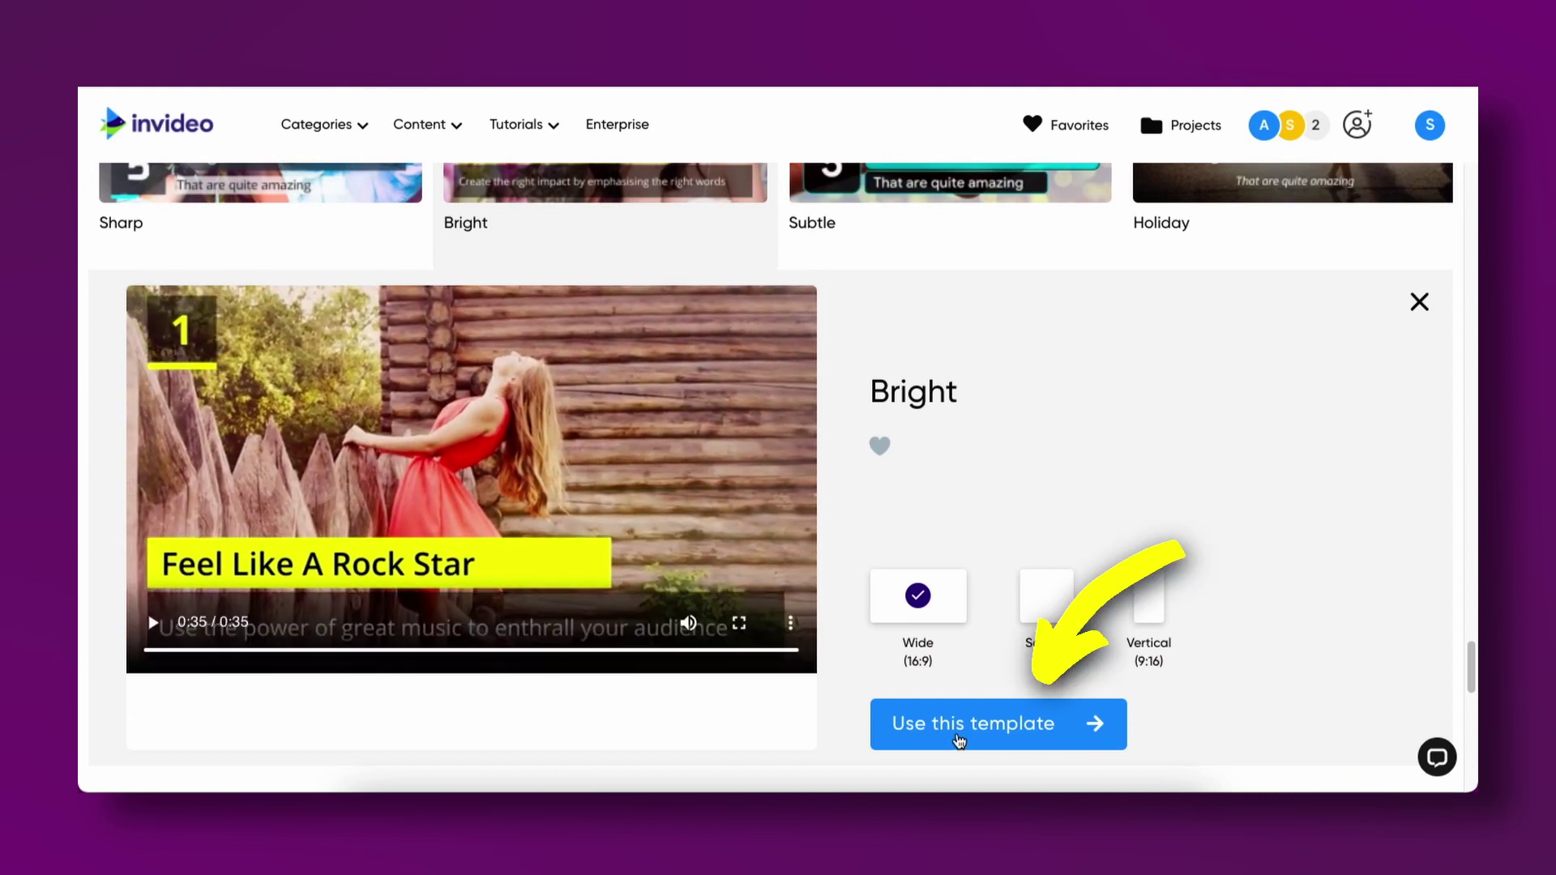
pyautogui.click(956, 738)
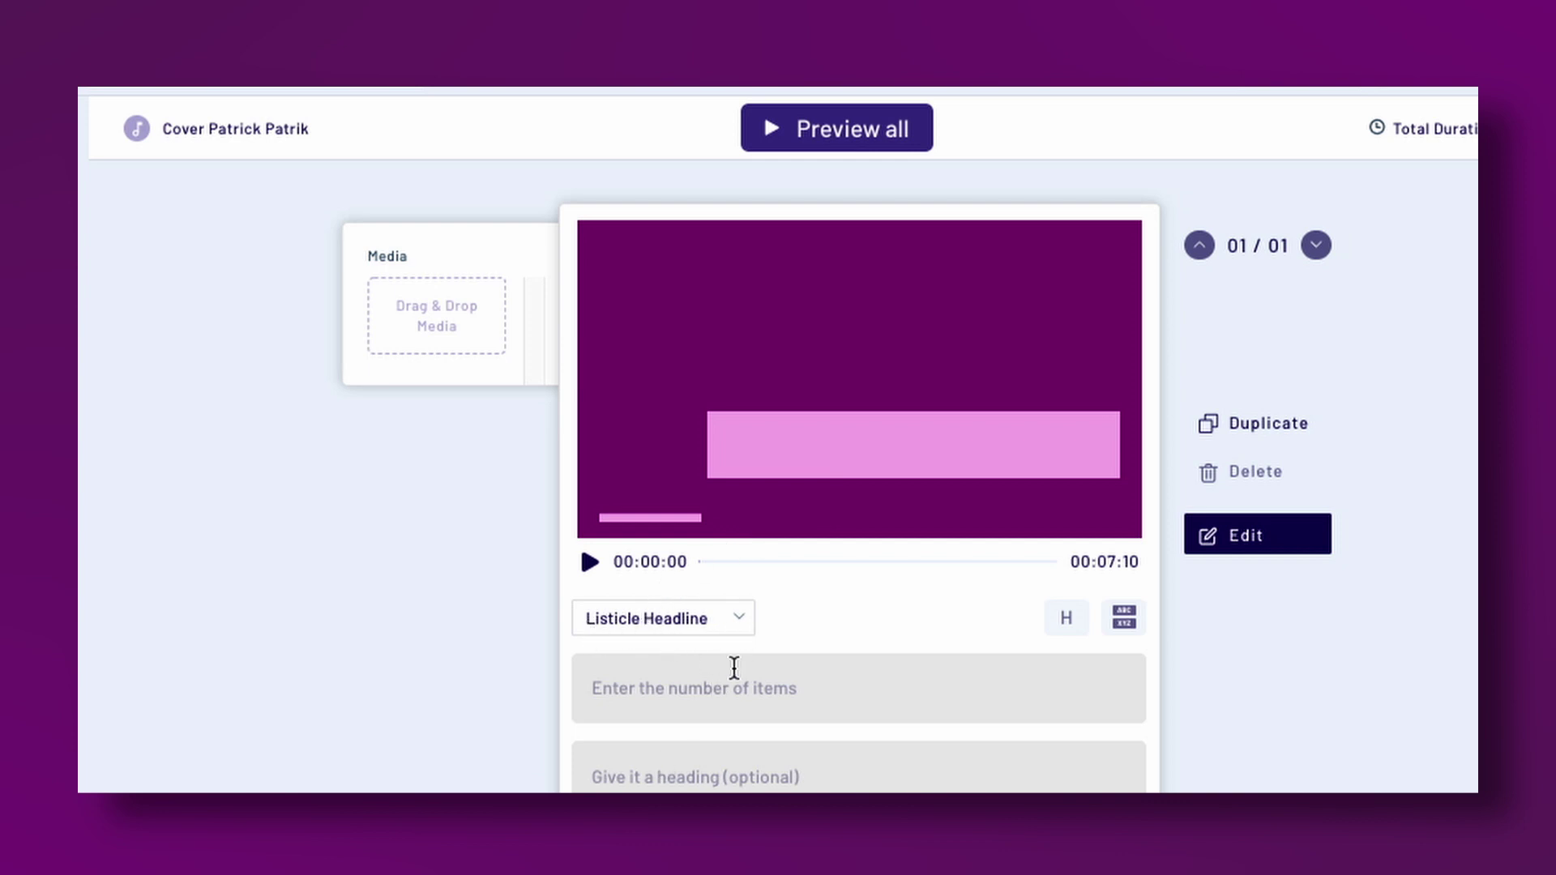
# Set the Listicle Headline scene's number of items to 4 and its heading to "Ways to Be Natural on Camera".
pyautogui.scroll(-2, 609, 671)
pyautogui.click(677, 612)
pyautogui.scroll(-3, 677, 583)
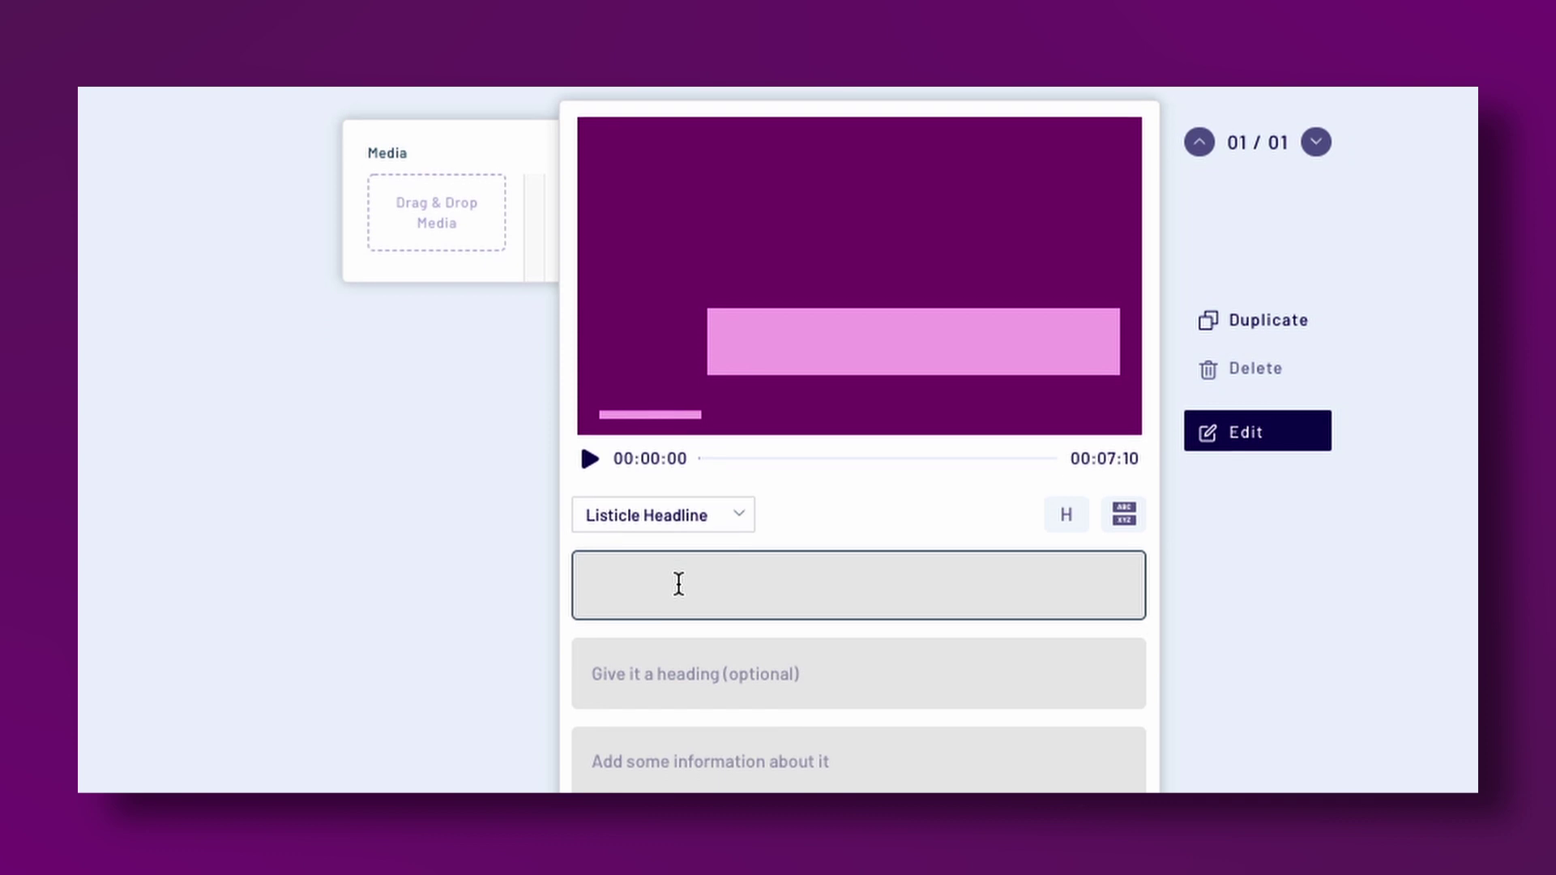
pyautogui.write('4')
pyautogui.click(631, 586)
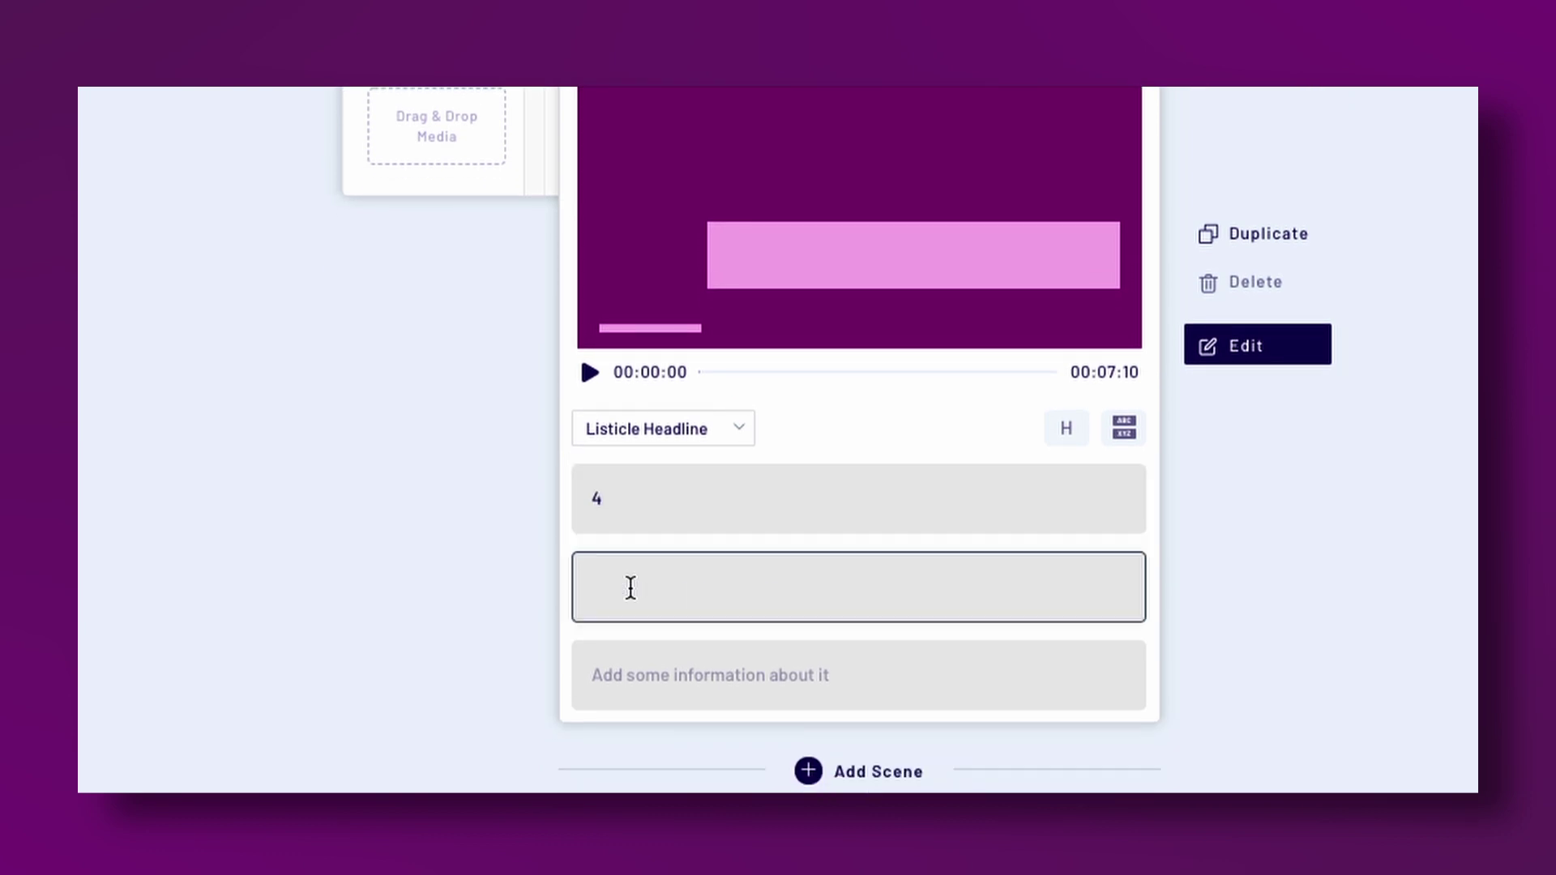
pyautogui.write('W')
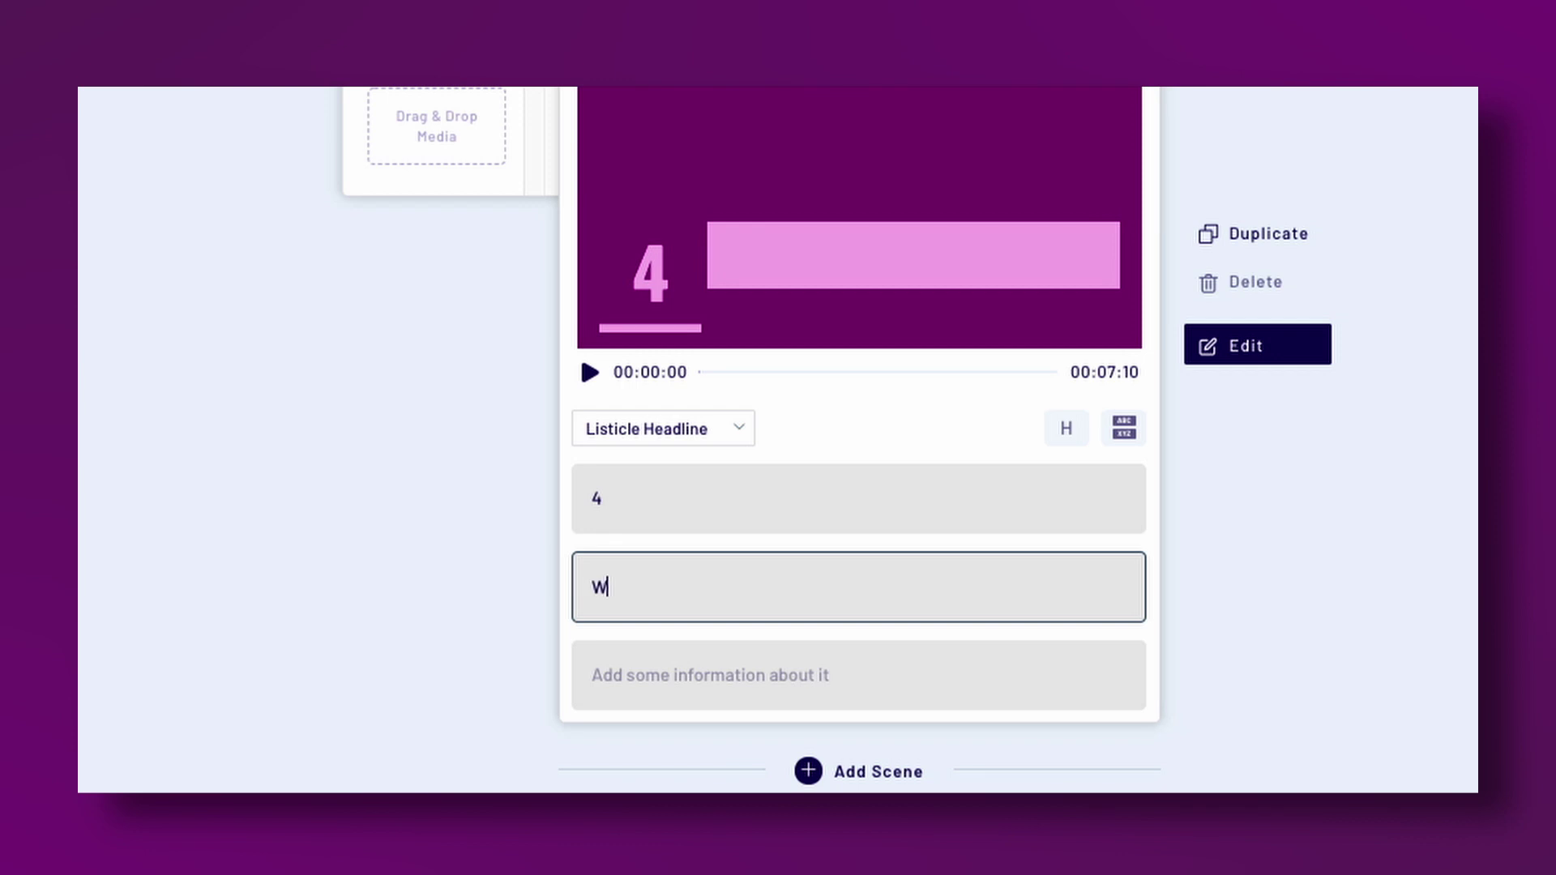
pyautogui.write('ays to Be Natu')
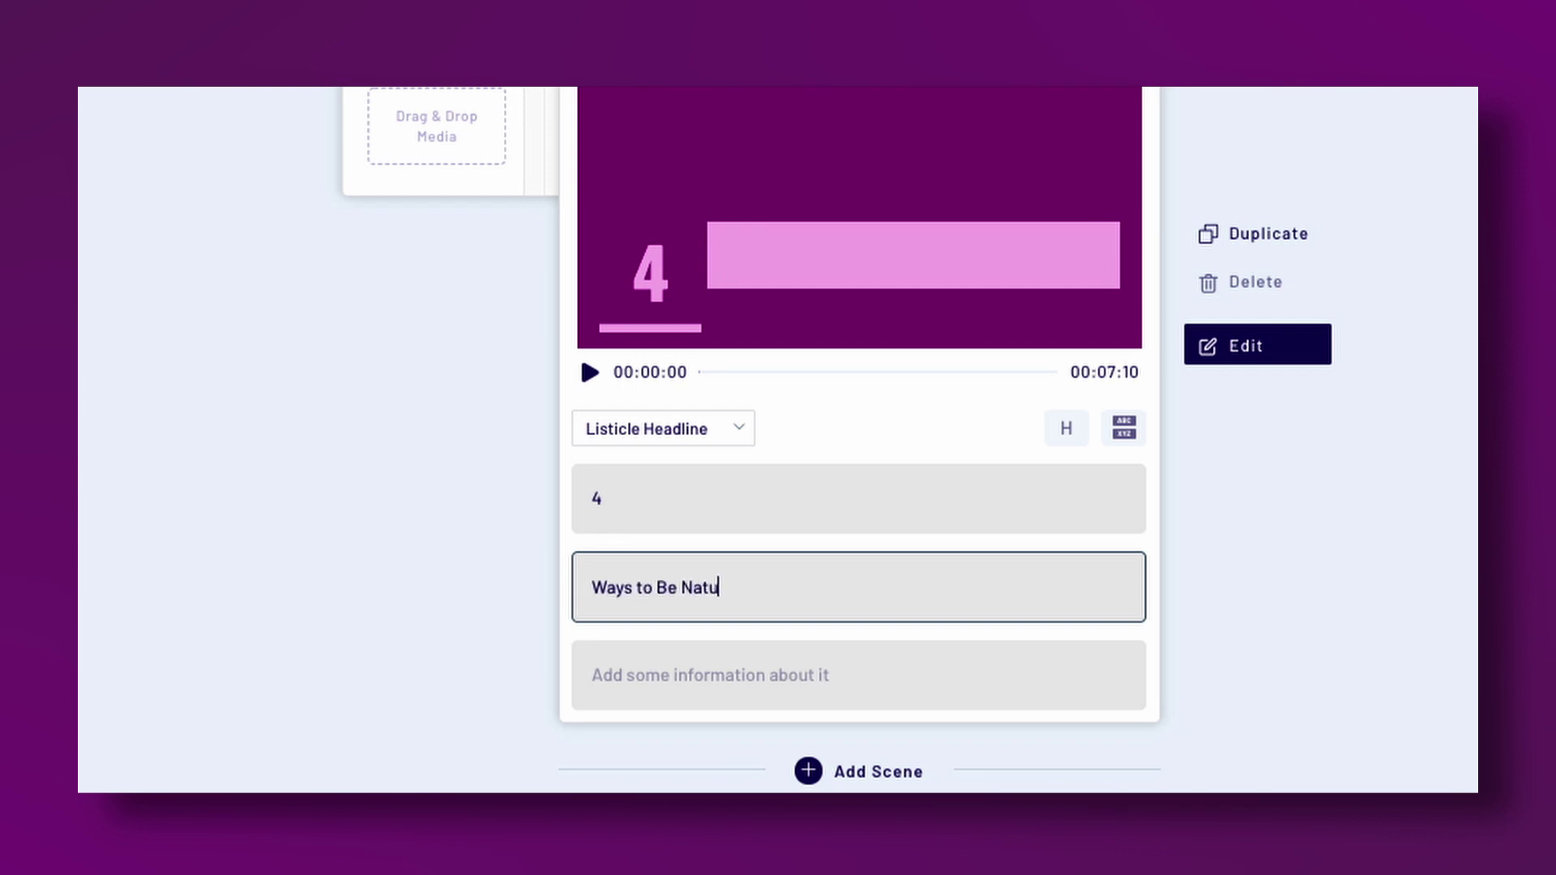
pyautogui.write('ral on Camera')
# Add the information text "These tips will help you build trust quickly on video" to the headline scene and preview it.
pyautogui.click(690, 677)
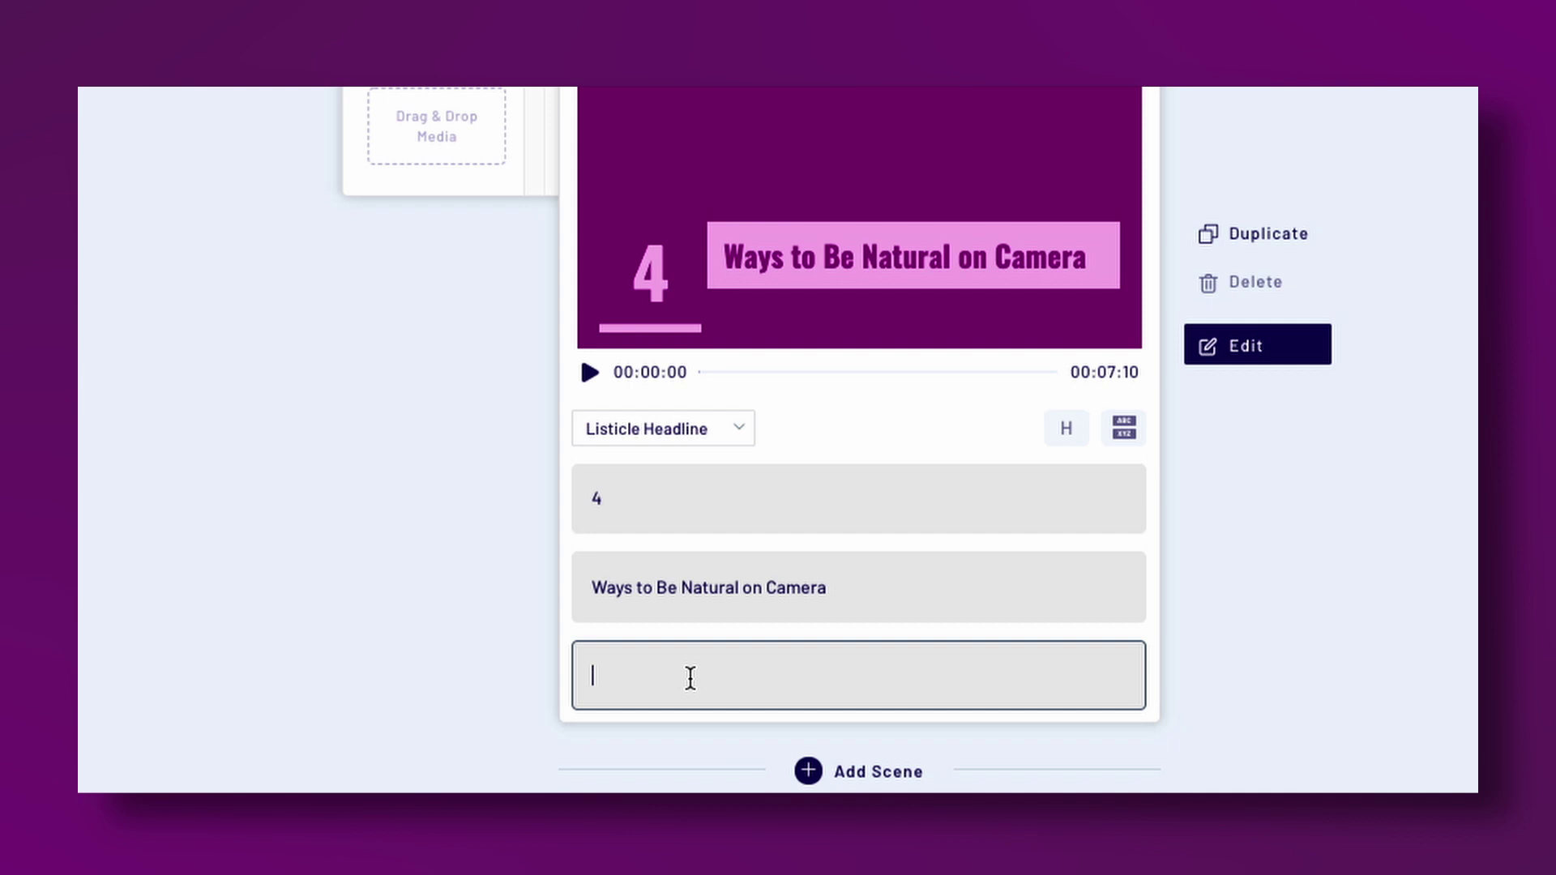
pyautogui.write('The')
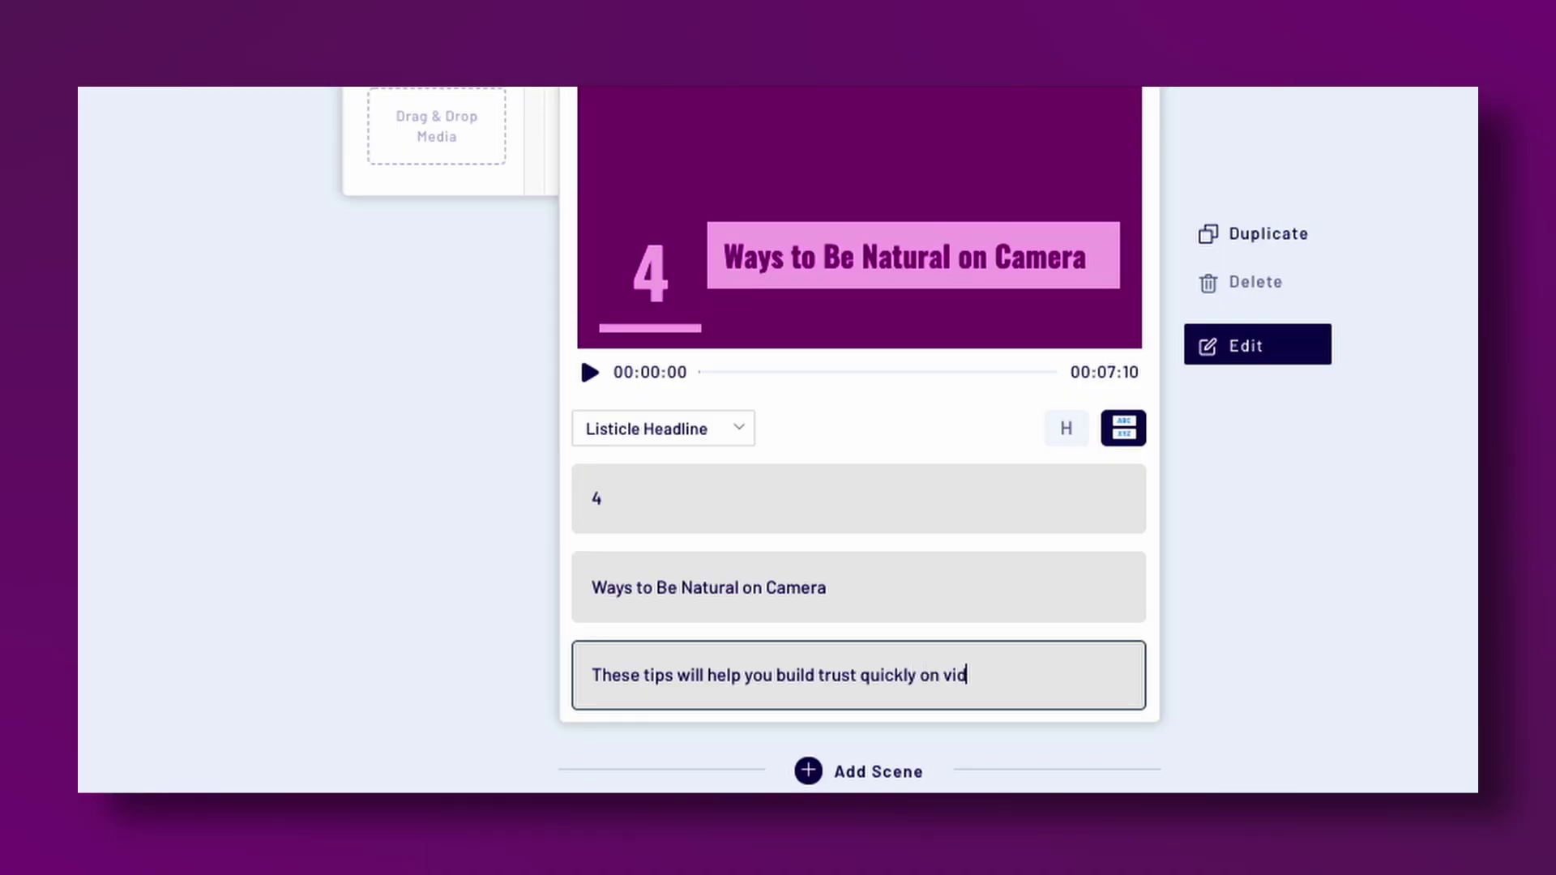
pyautogui.write('eo')
pyautogui.click(1245, 776)
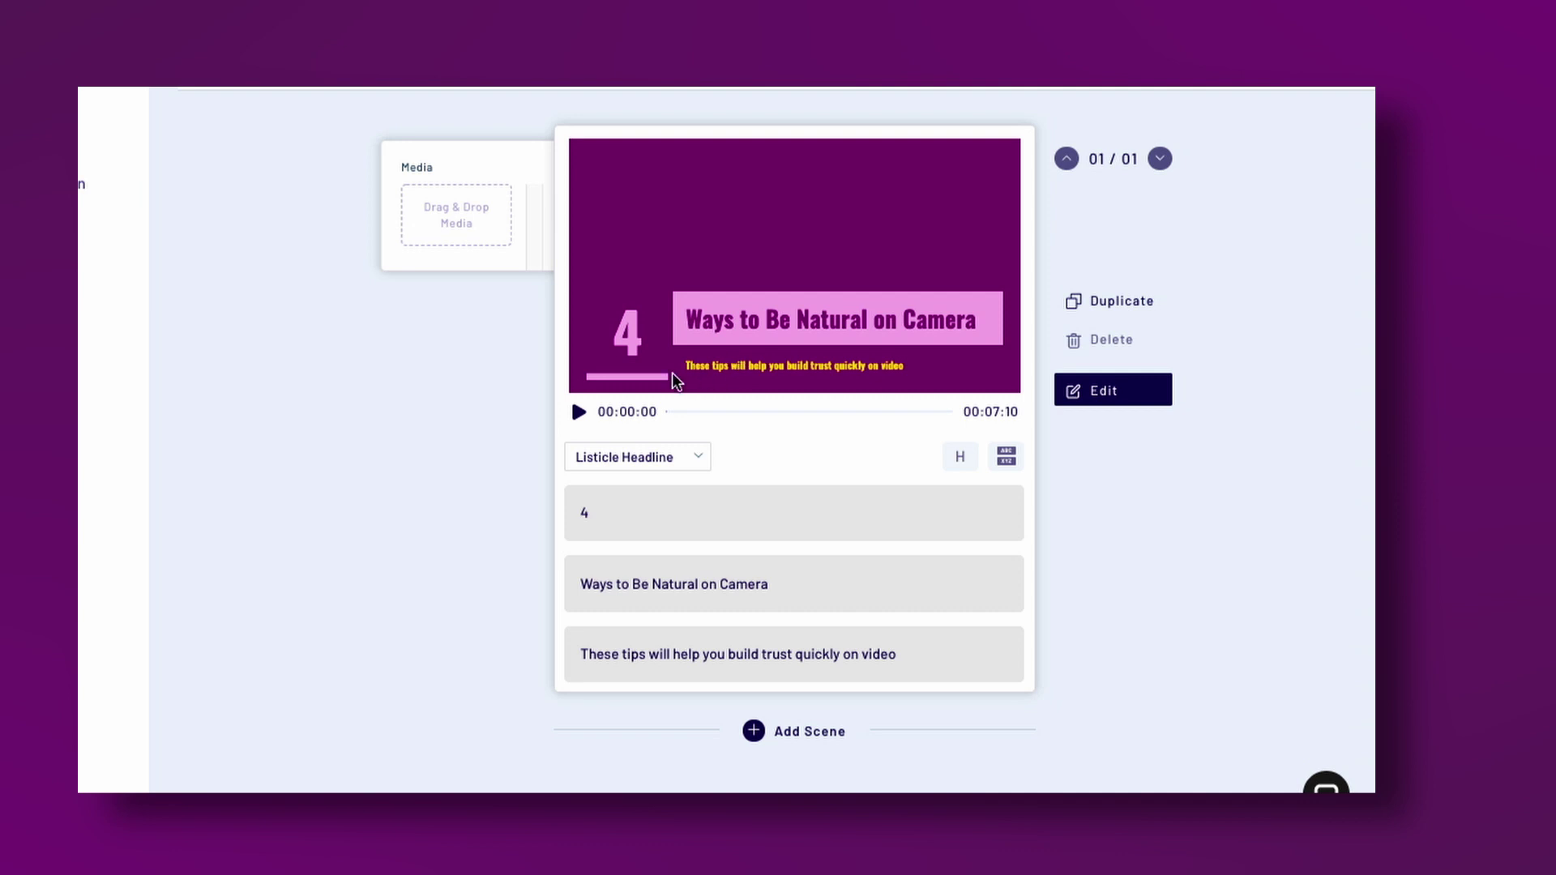
pyautogui.click(578, 414)
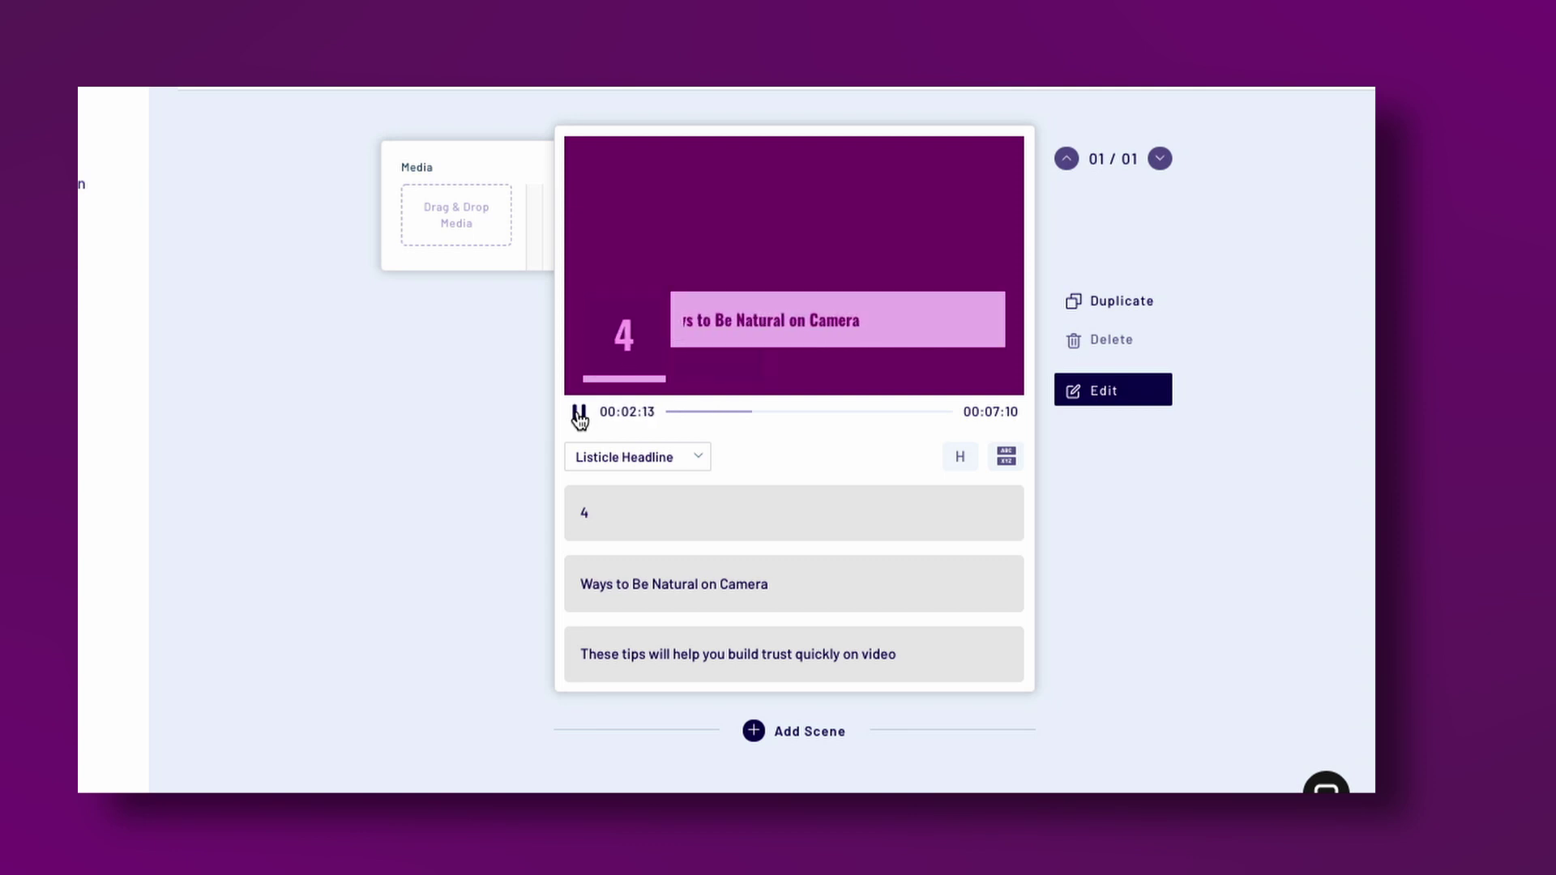
pyautogui.click(578, 414)
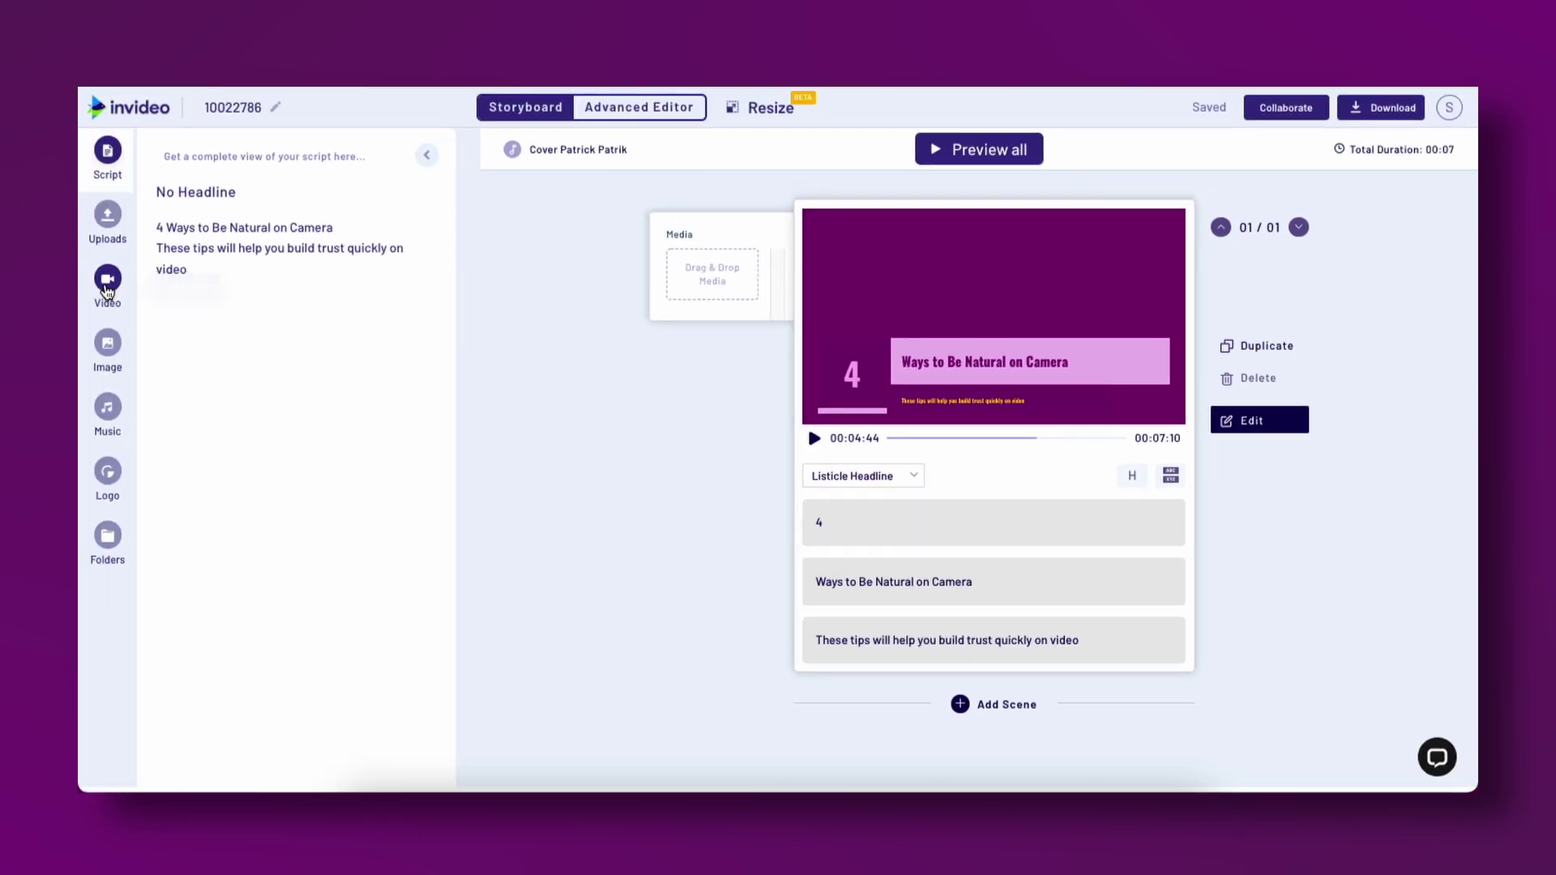
# Search the stock videos for "on camera" and add the iStock clip of the red-haired woman to the scene's media.
pyautogui.click(107, 284)
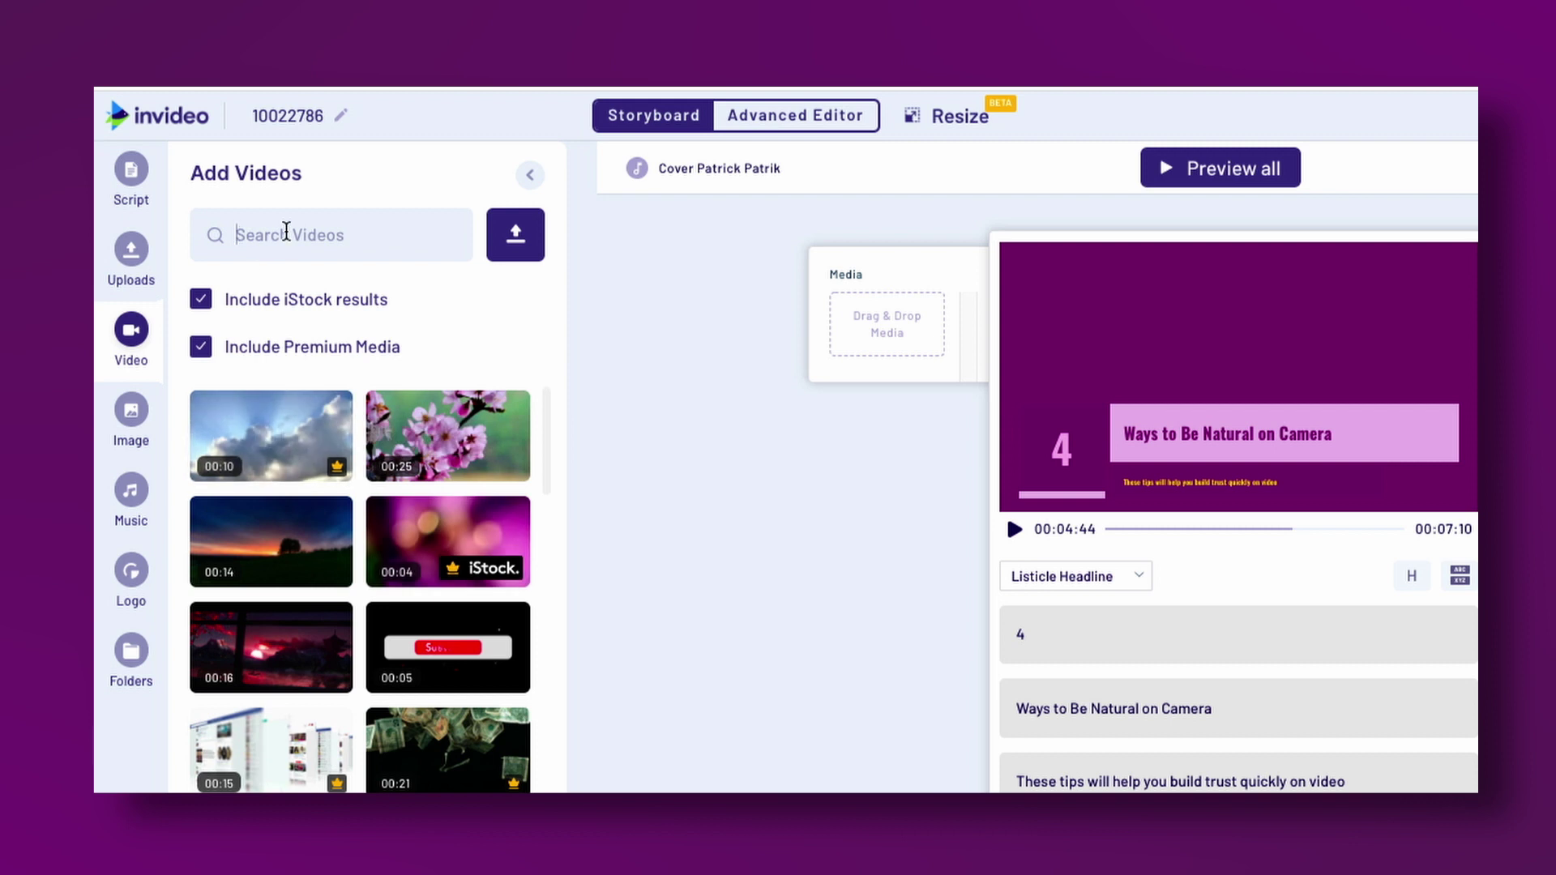
pyautogui.write('on camera')
pyautogui.press('Return')
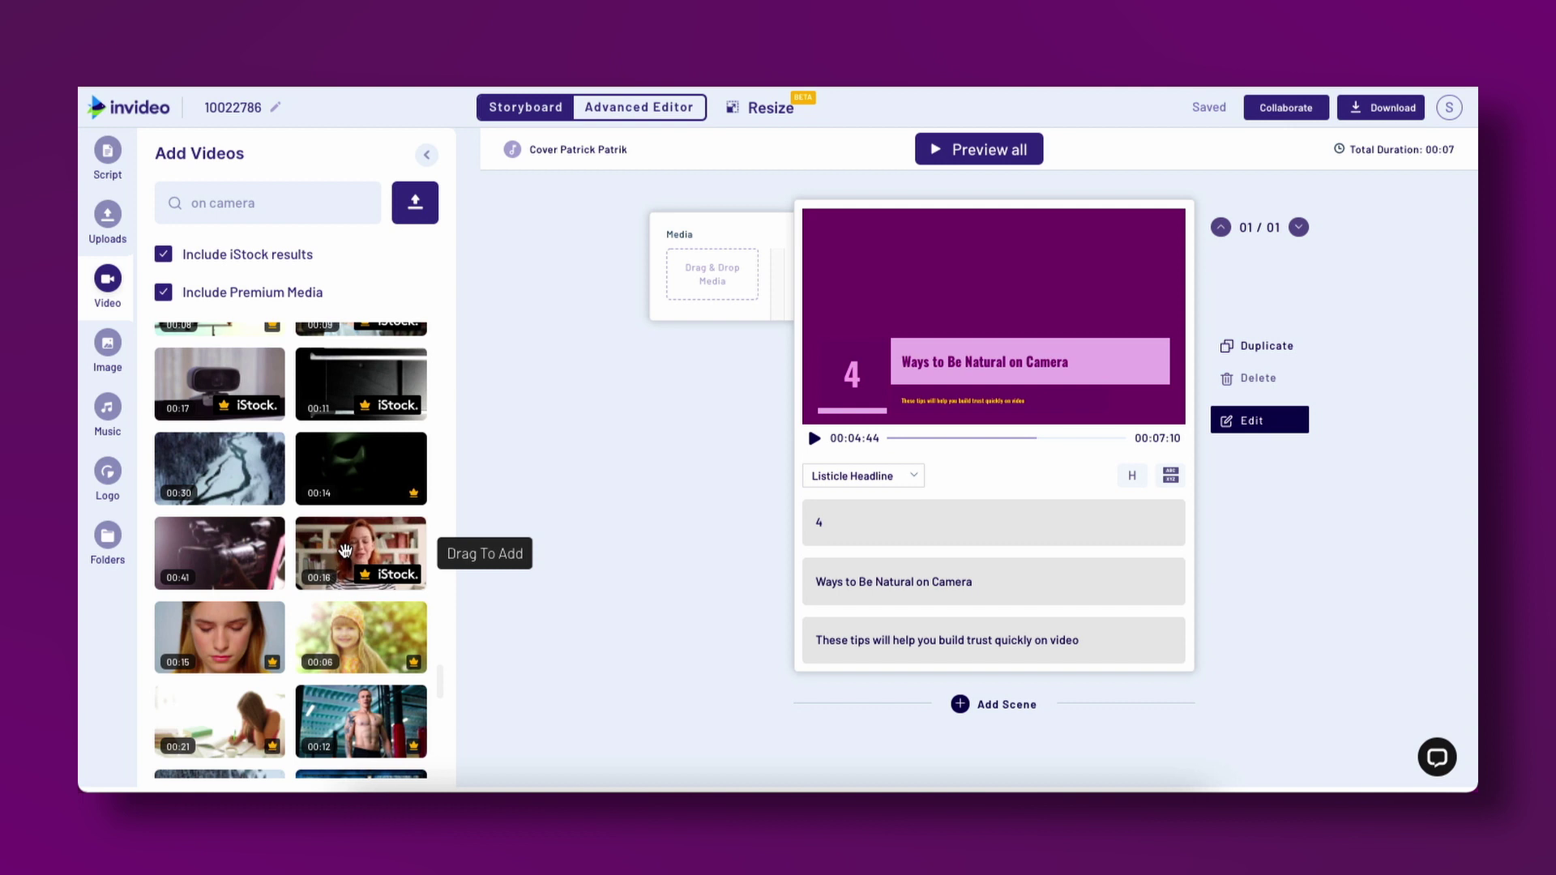
pyautogui.moveTo(345, 551); pyautogui.dragTo(710, 281)
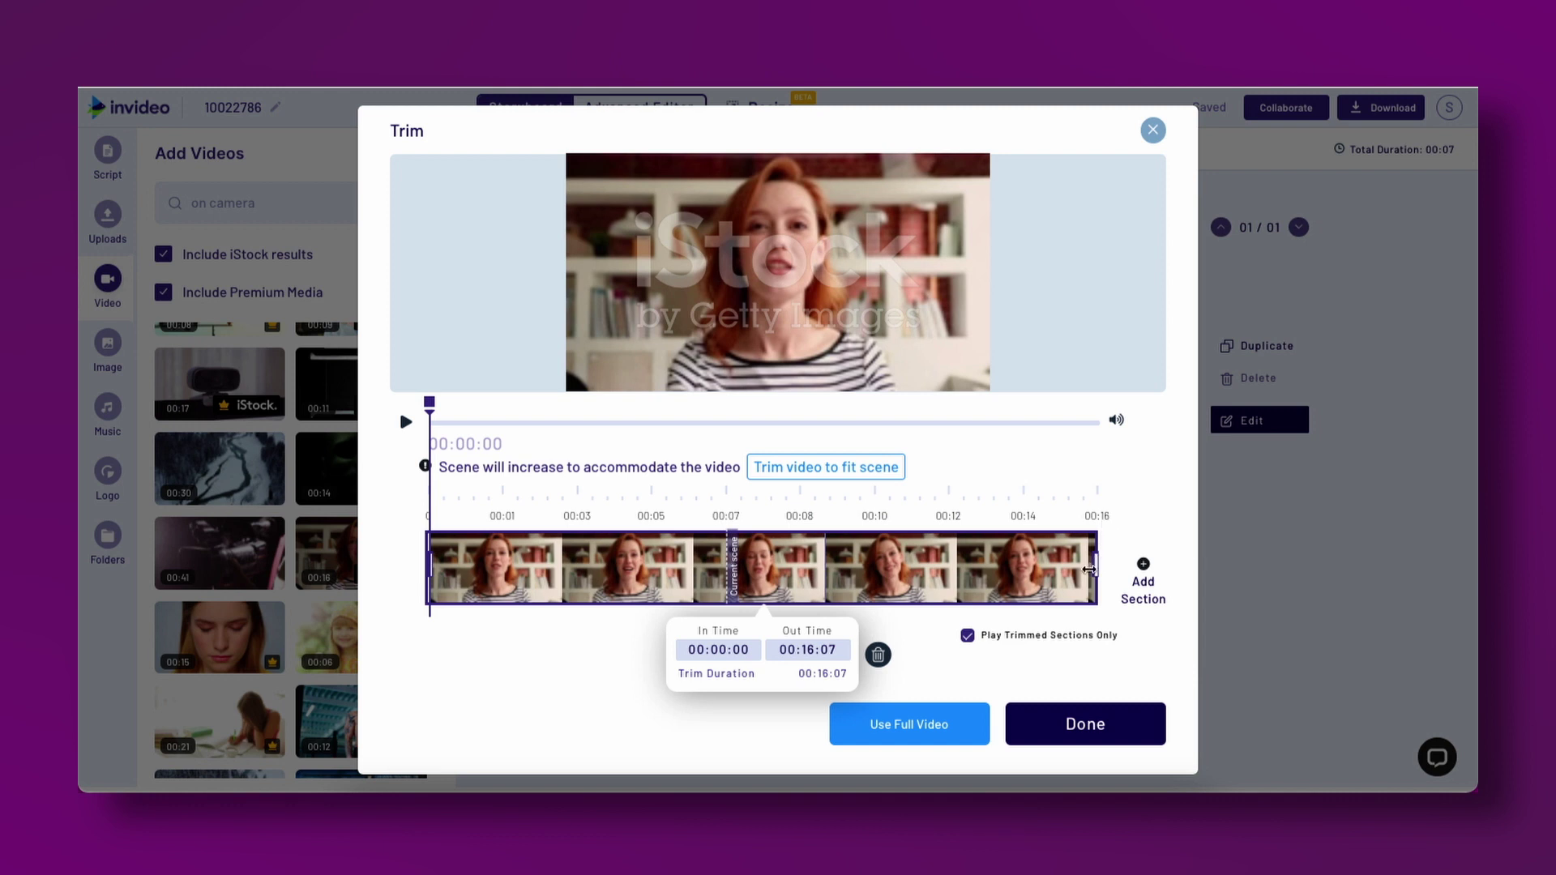
# Trim the added clip to an out time of 00:07:16, apply the trim and play the scene.
pyautogui.moveTo(1090, 570); pyautogui.dragTo(726, 571)
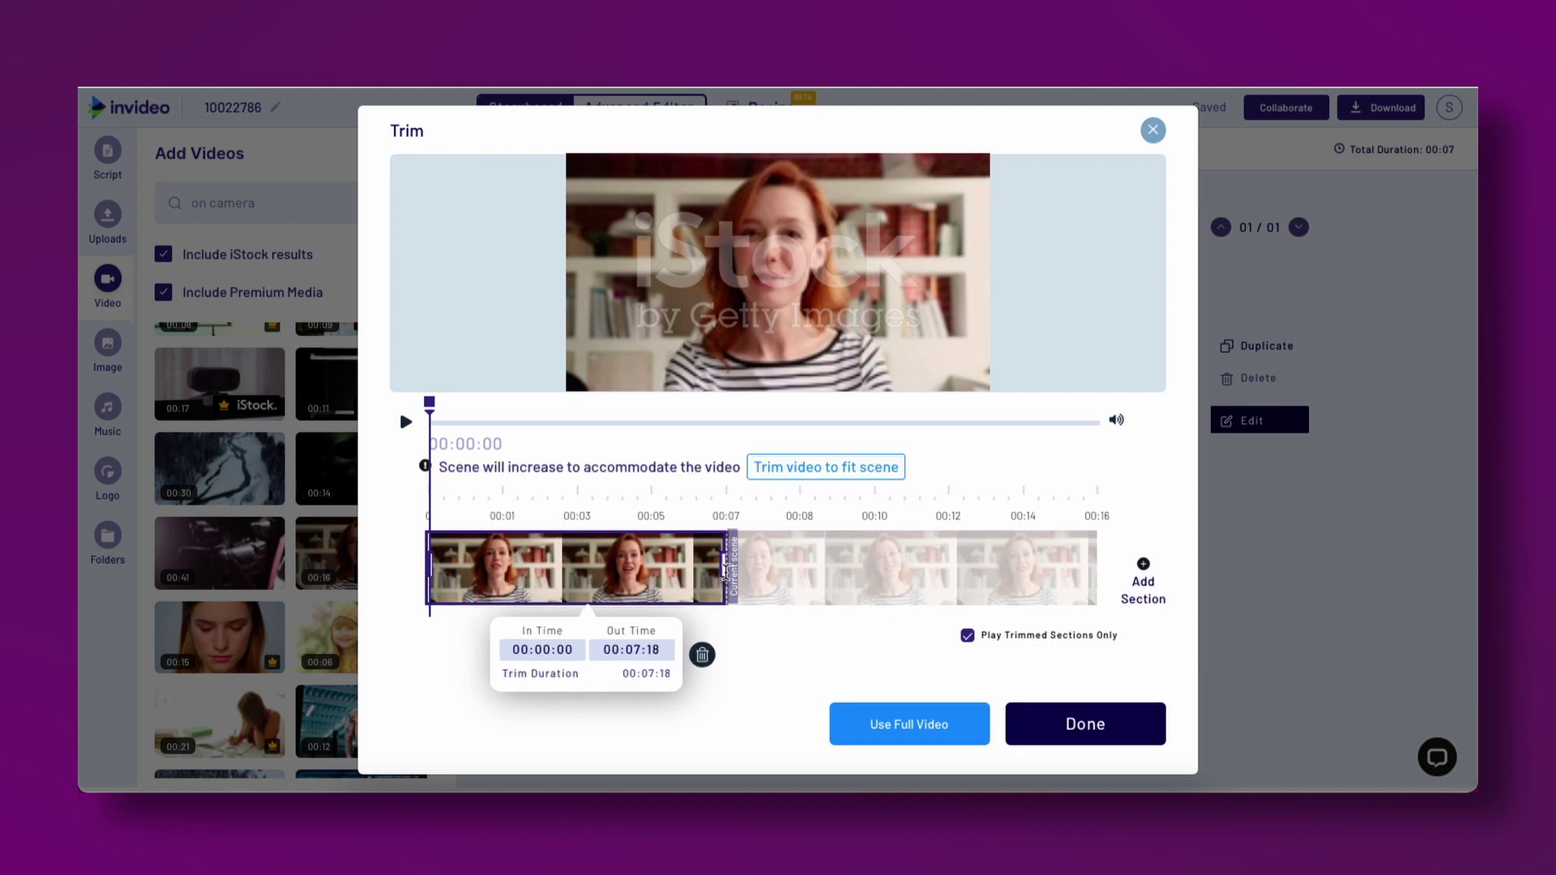
pyautogui.moveTo(726, 572); pyautogui.dragTo(727, 577)
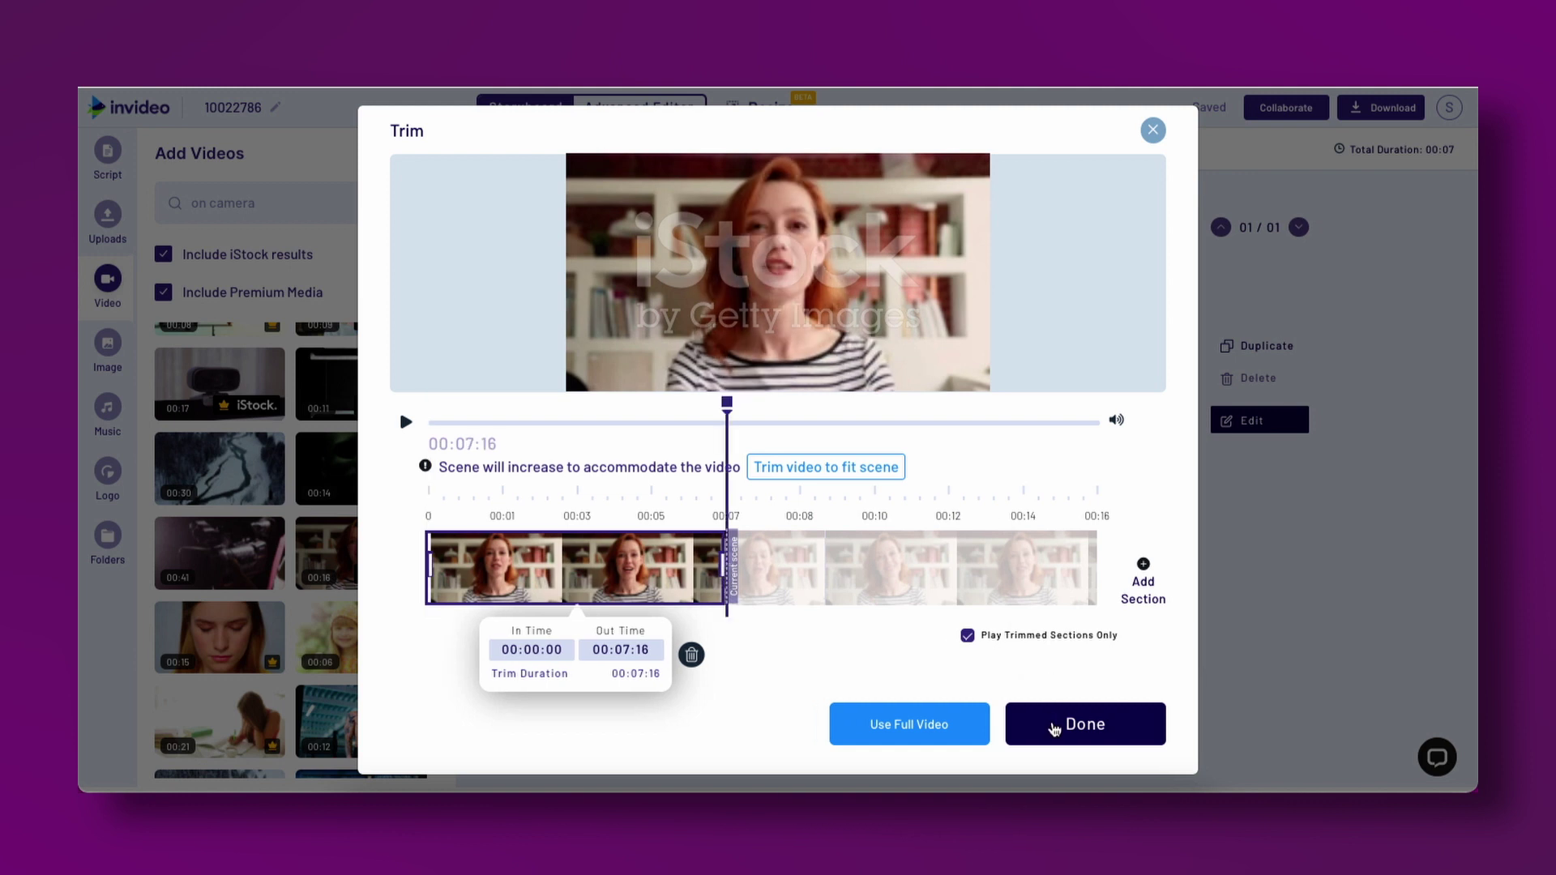
pyautogui.click(1053, 726)
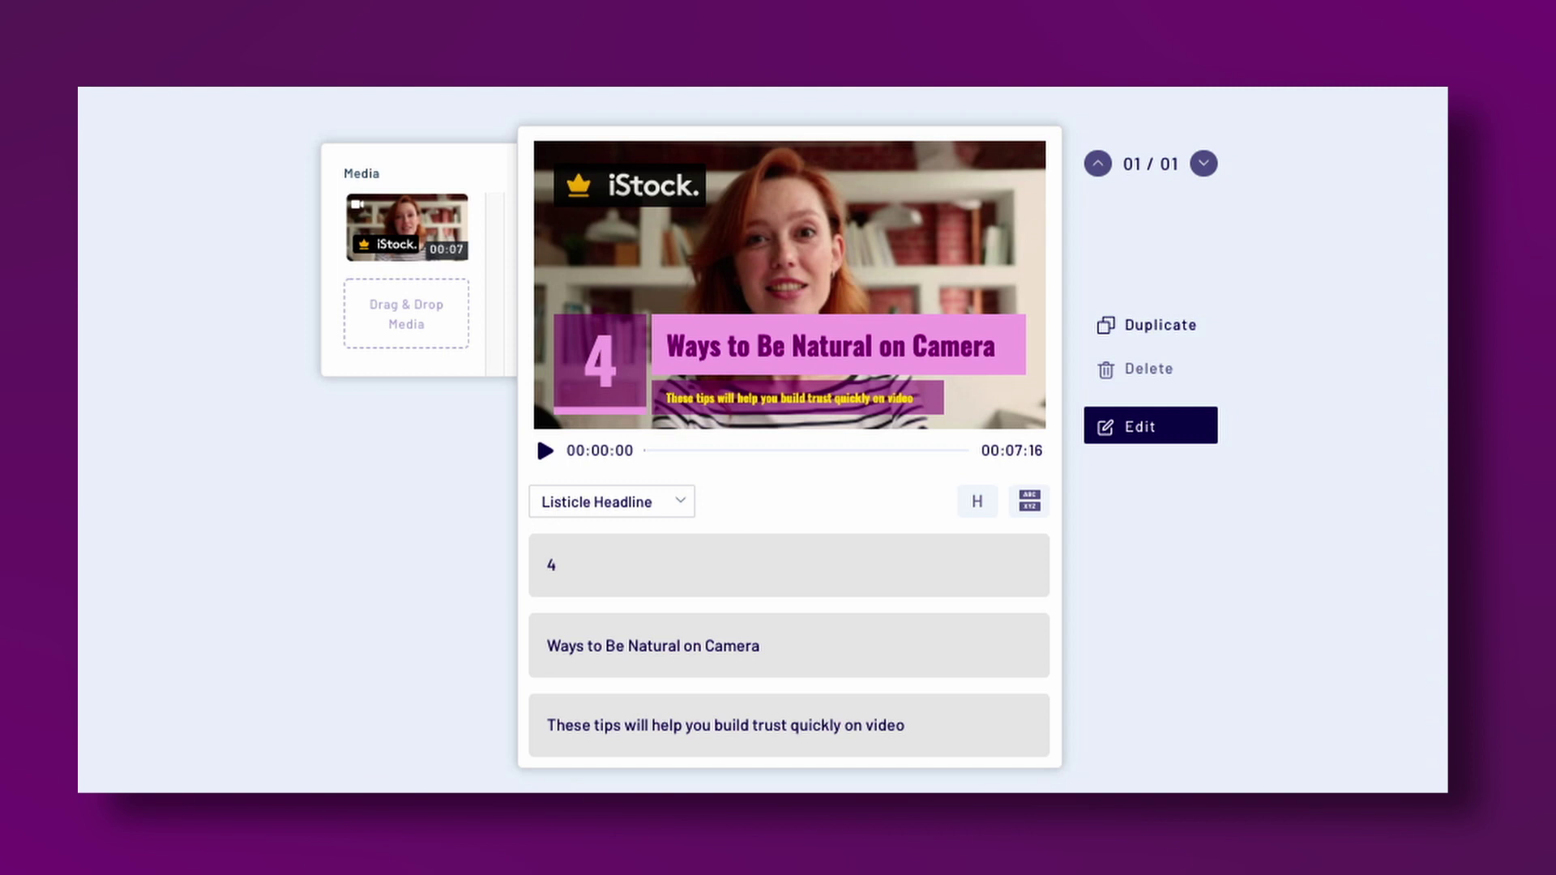
pyautogui.click(545, 451)
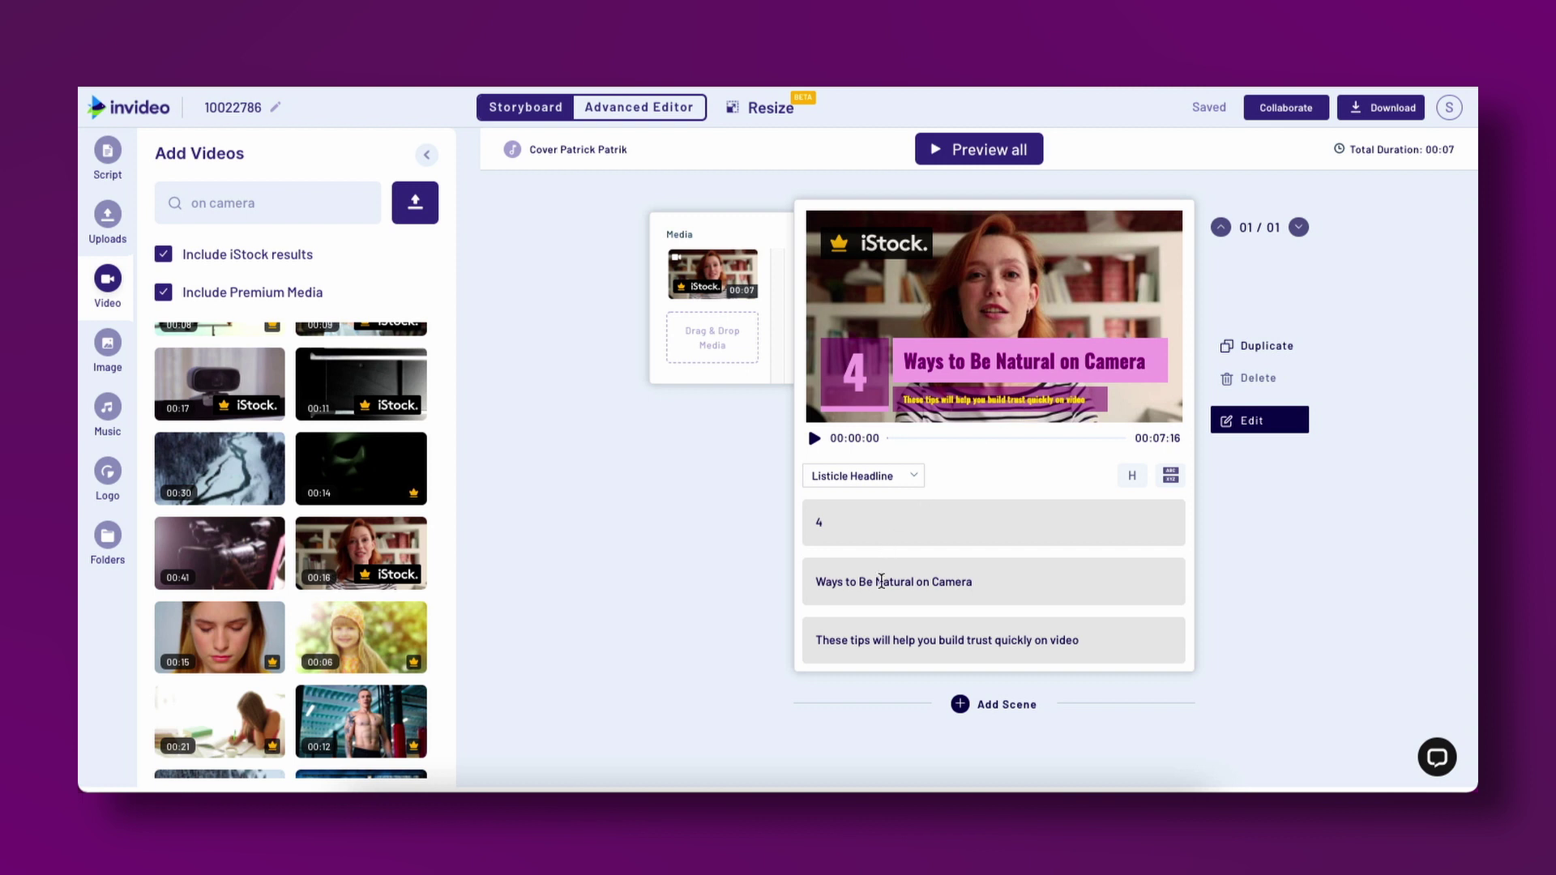
# Highlight the words "build trust" in the headline scene's information text.
pyautogui.click(942, 640)
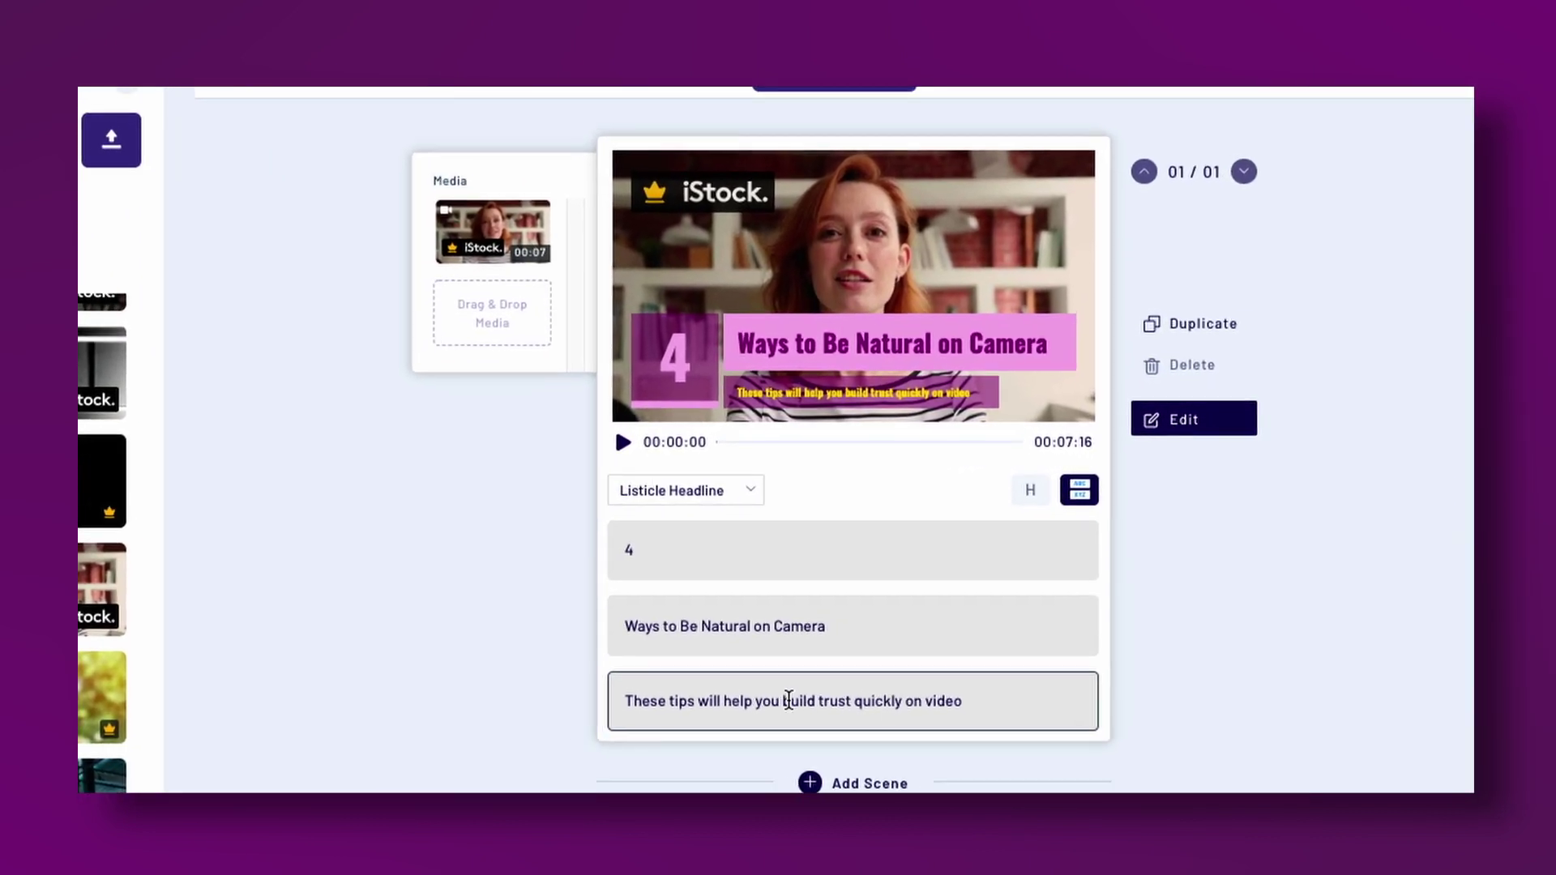
pyautogui.moveTo(663, 747); pyautogui.dragTo(742, 747)
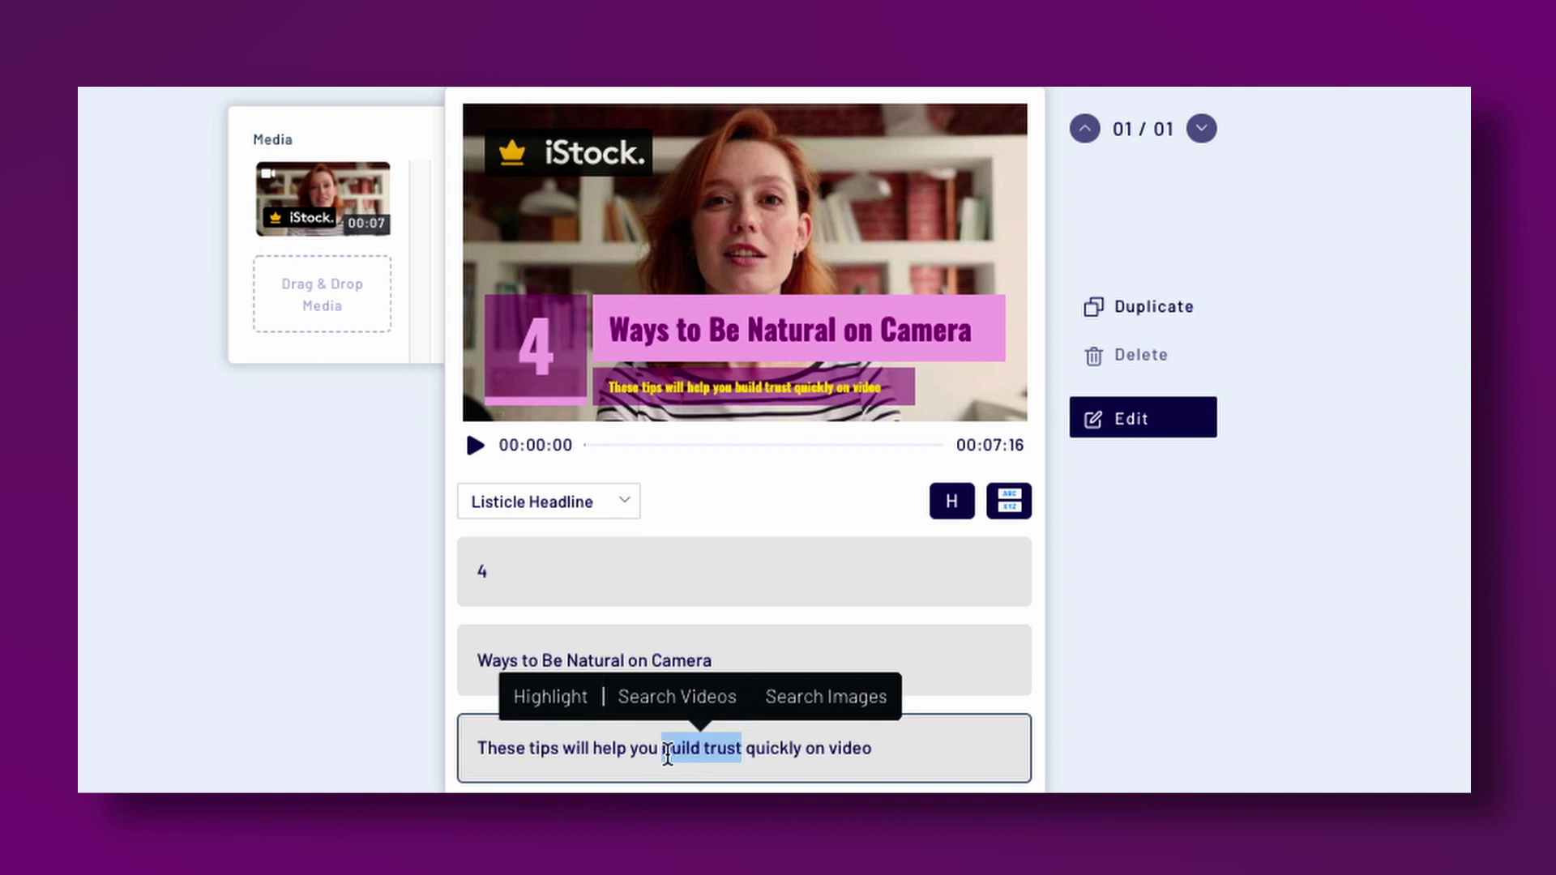
pyautogui.click(549, 704)
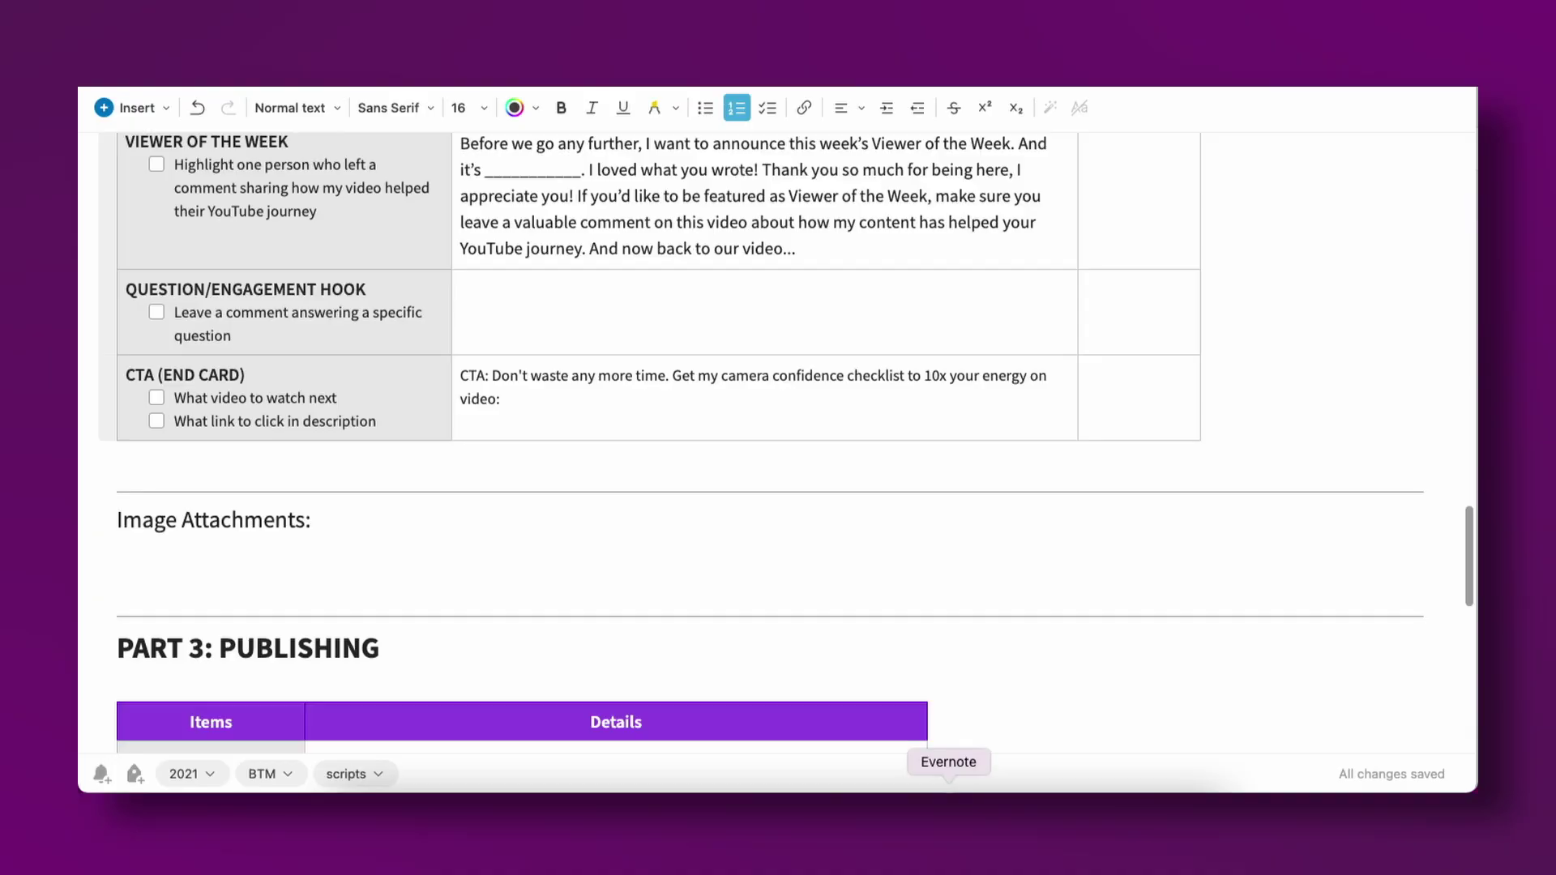
# Add a Listicle Item scene numbered 1 with heading "Check your Frame" and information text "Don't be too close to a wall or have too much headroom".
pyautogui.scroll(10, 1017, 403)
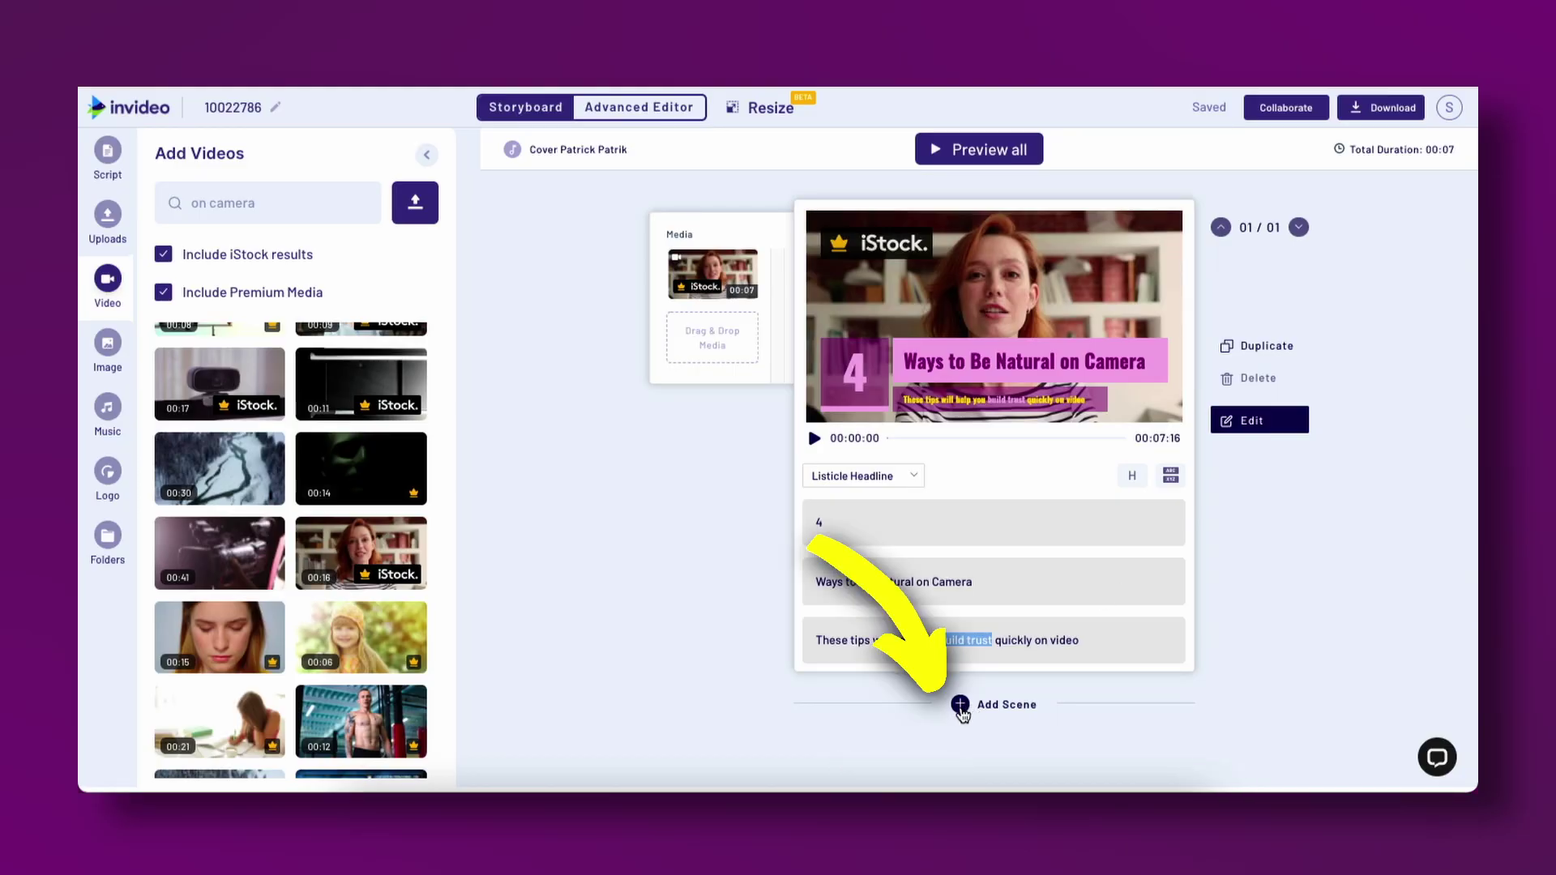
pyautogui.click(961, 705)
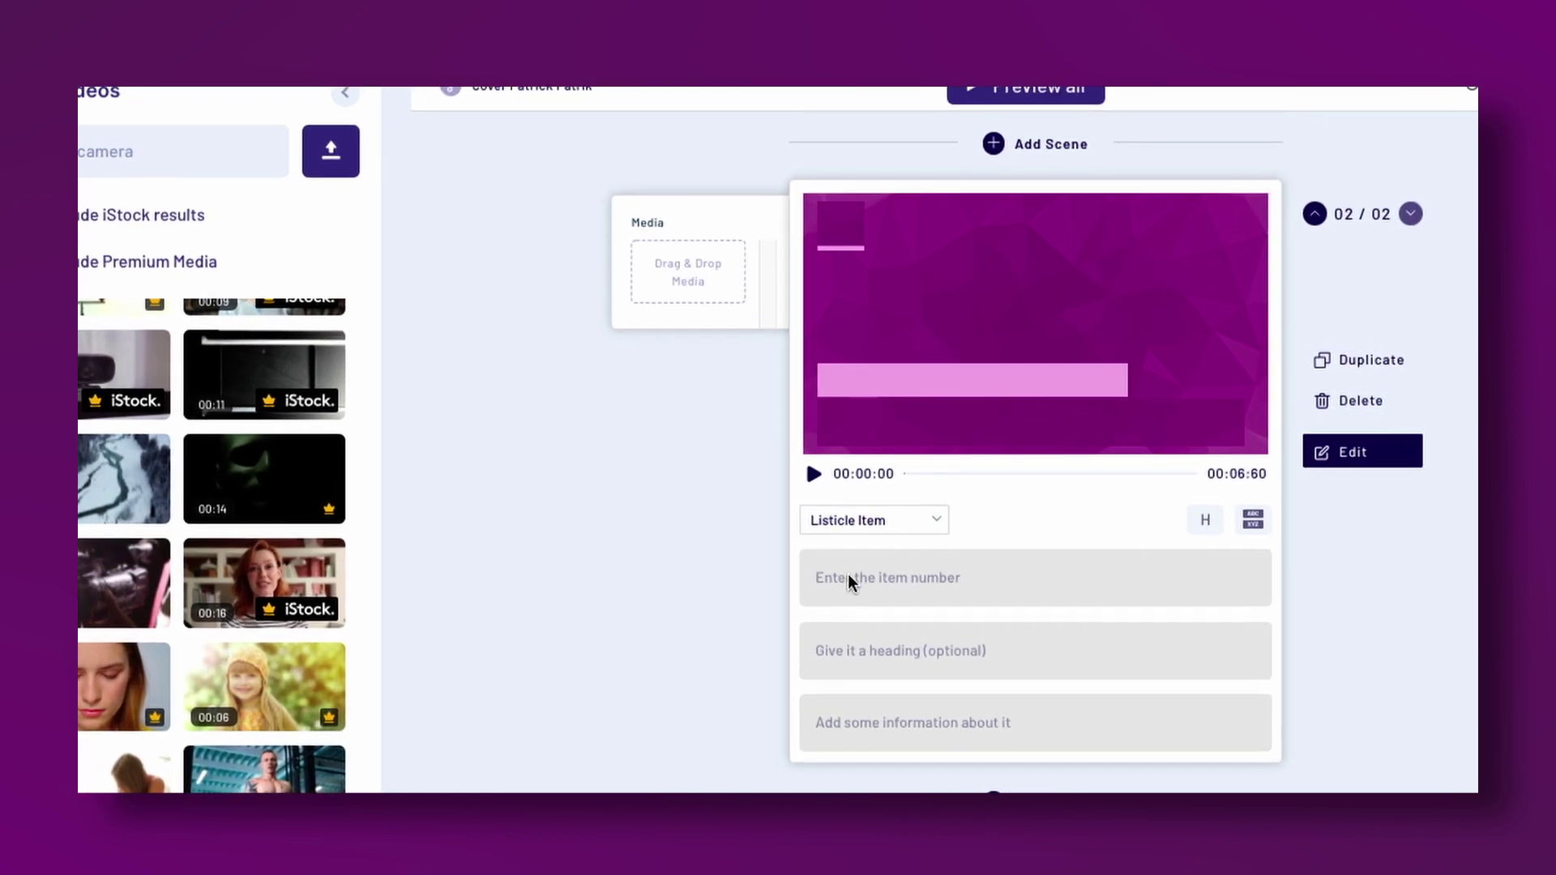
pyautogui.click(882, 578)
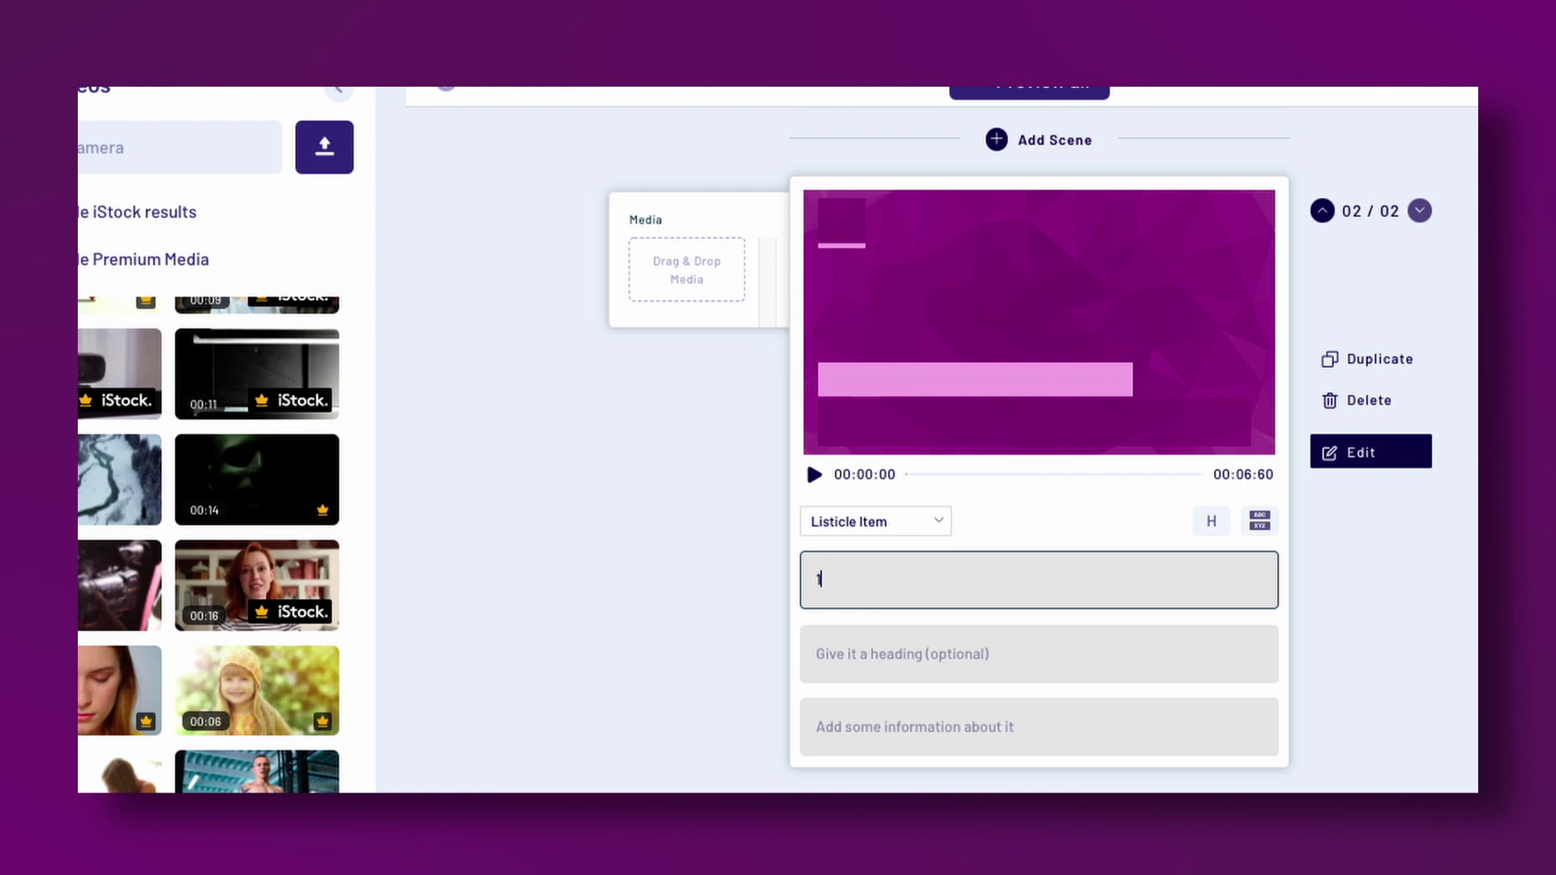
pyautogui.click(833, 653)
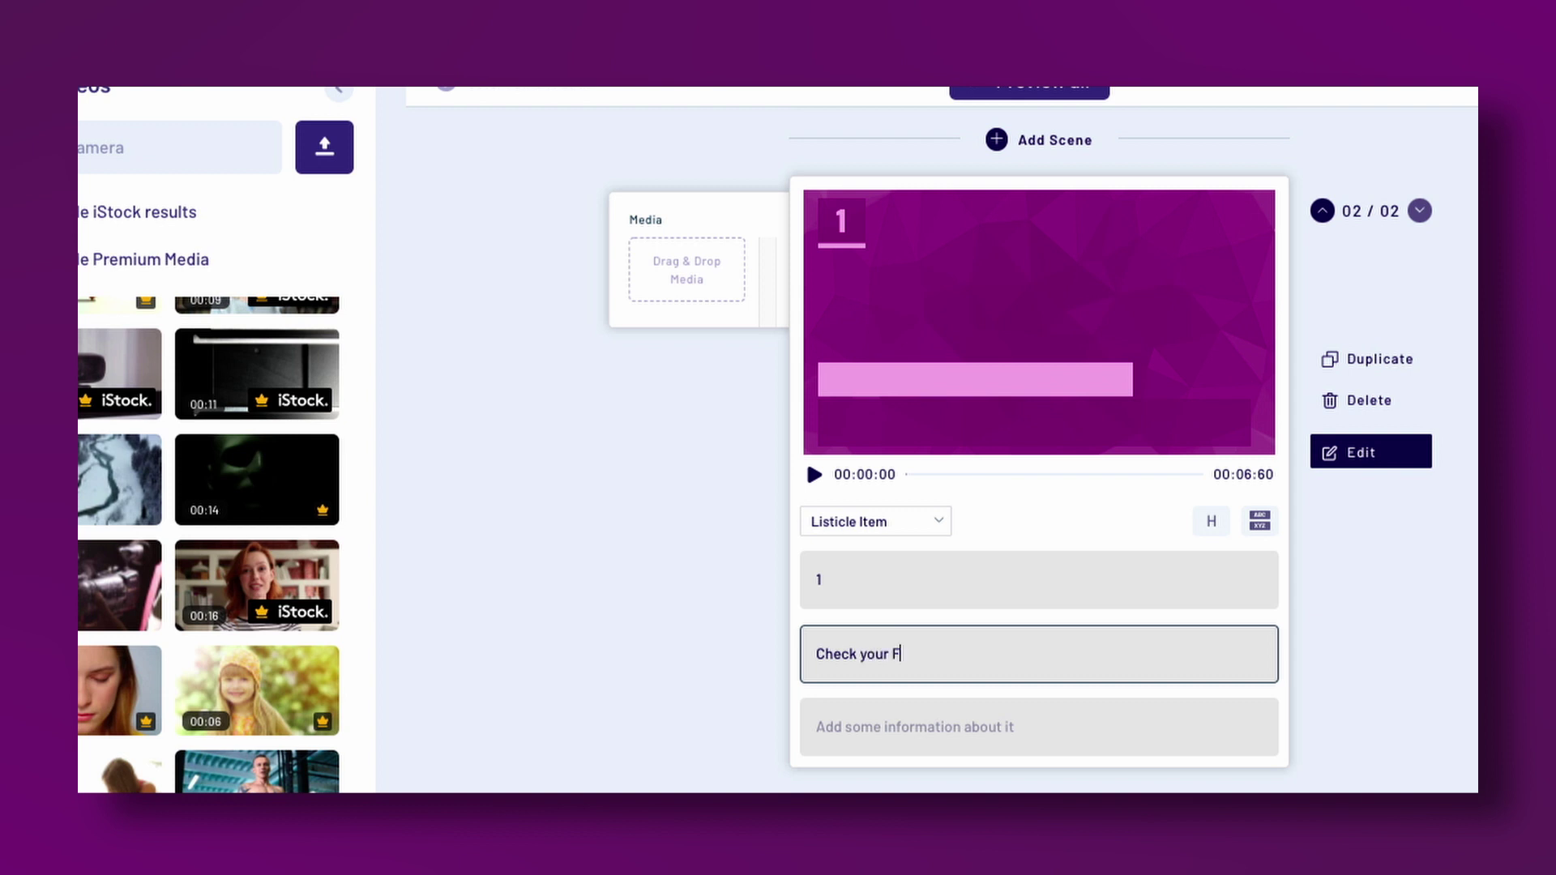
pyautogui.click(848, 726)
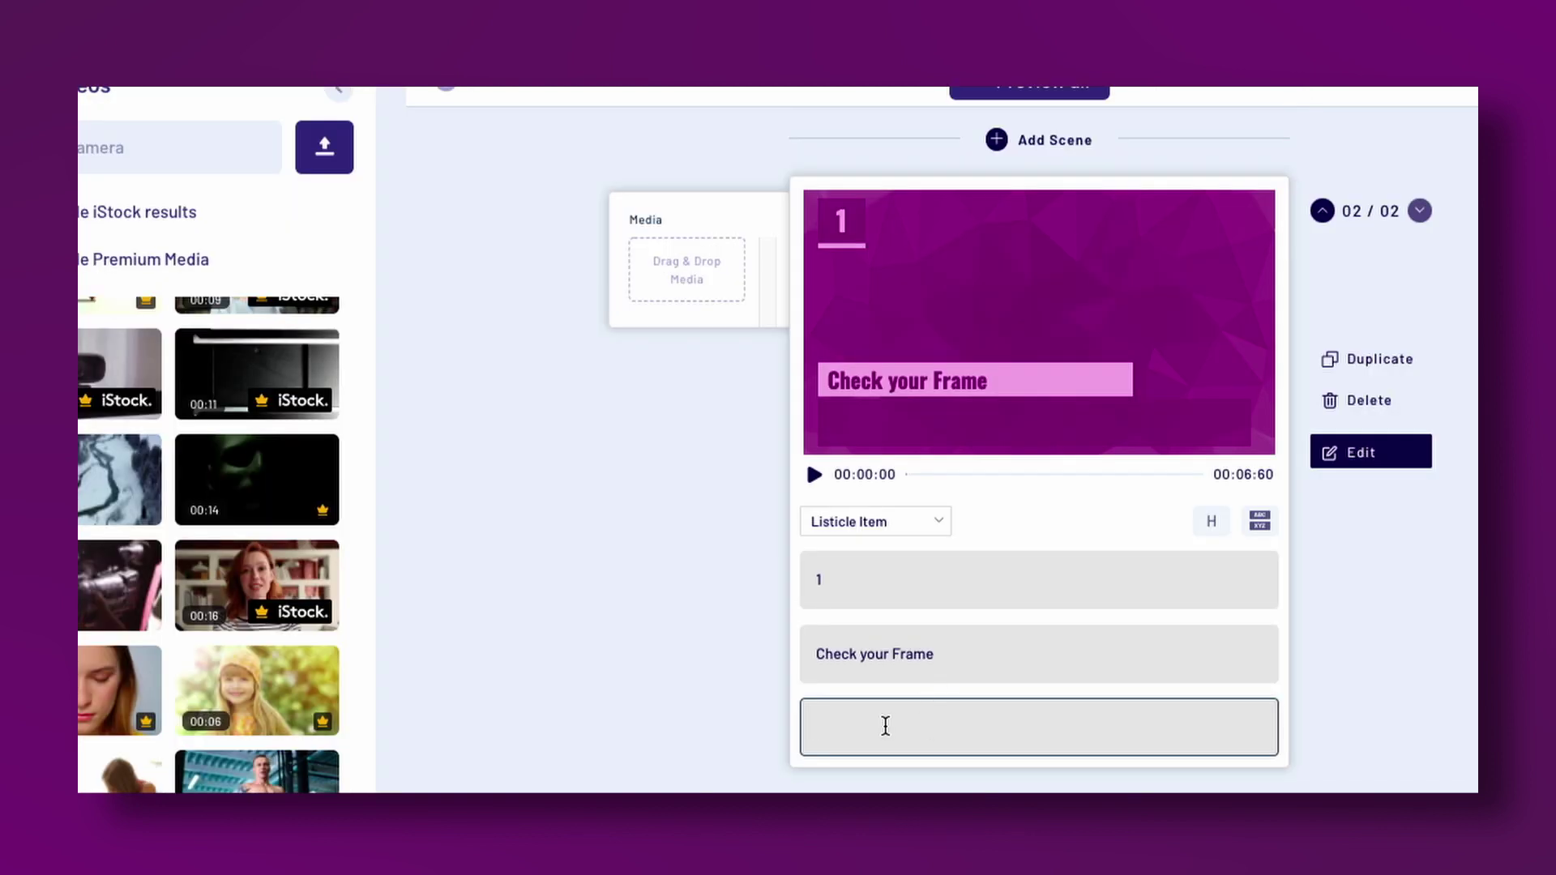
pyautogui.write("Don't be too close to a wall or have too much headroom")
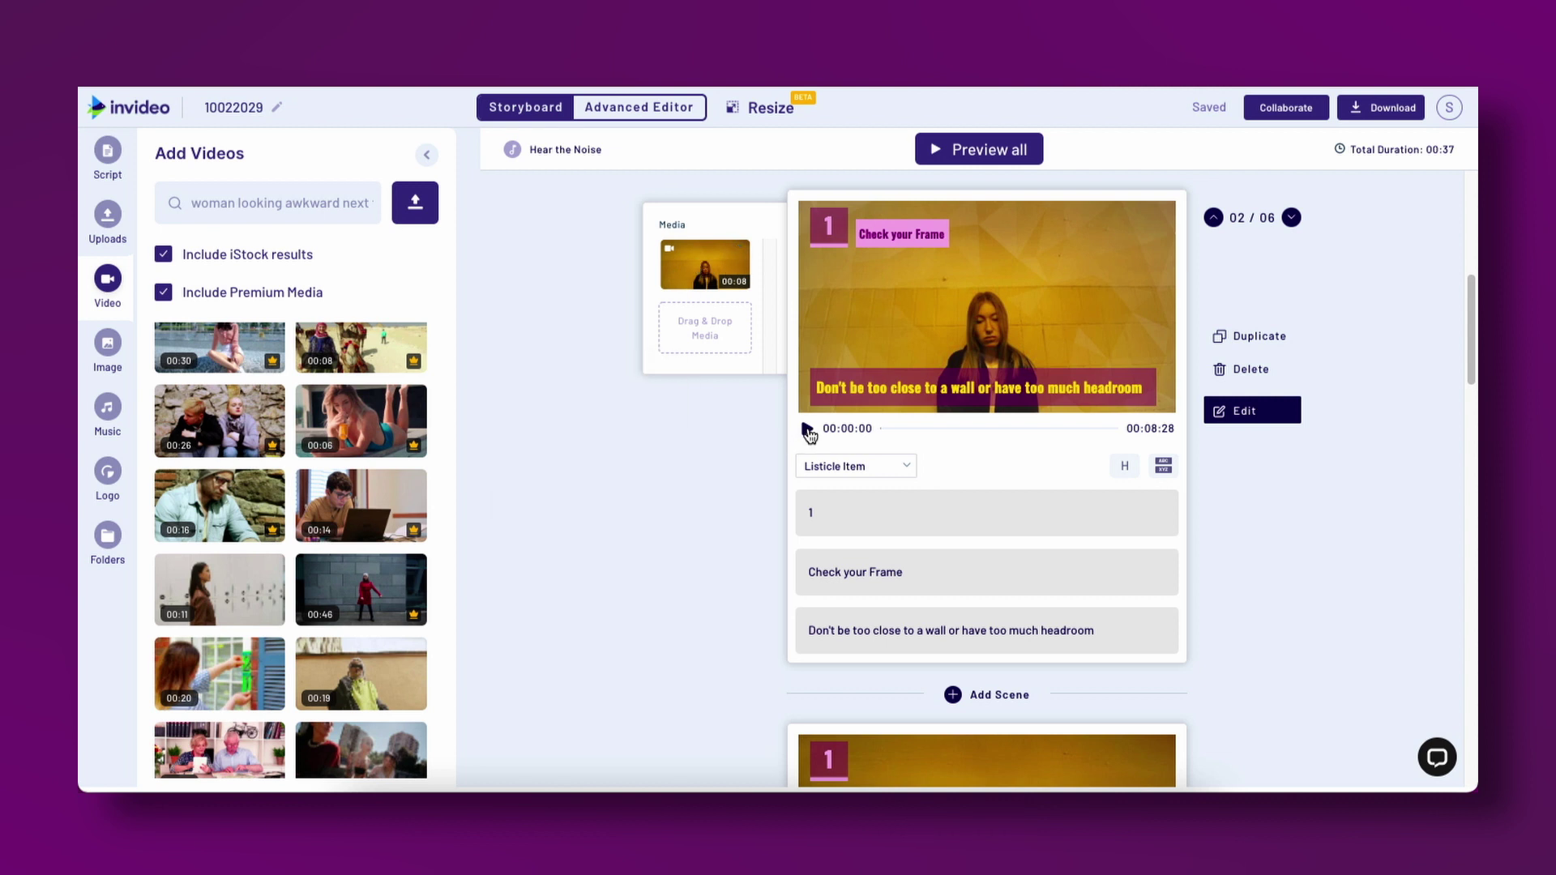
# Play the "Check your Frame" scene, look over the scene that follows it, and duplicate the "Check your Frame" scene.
pyautogui.click(808, 430)
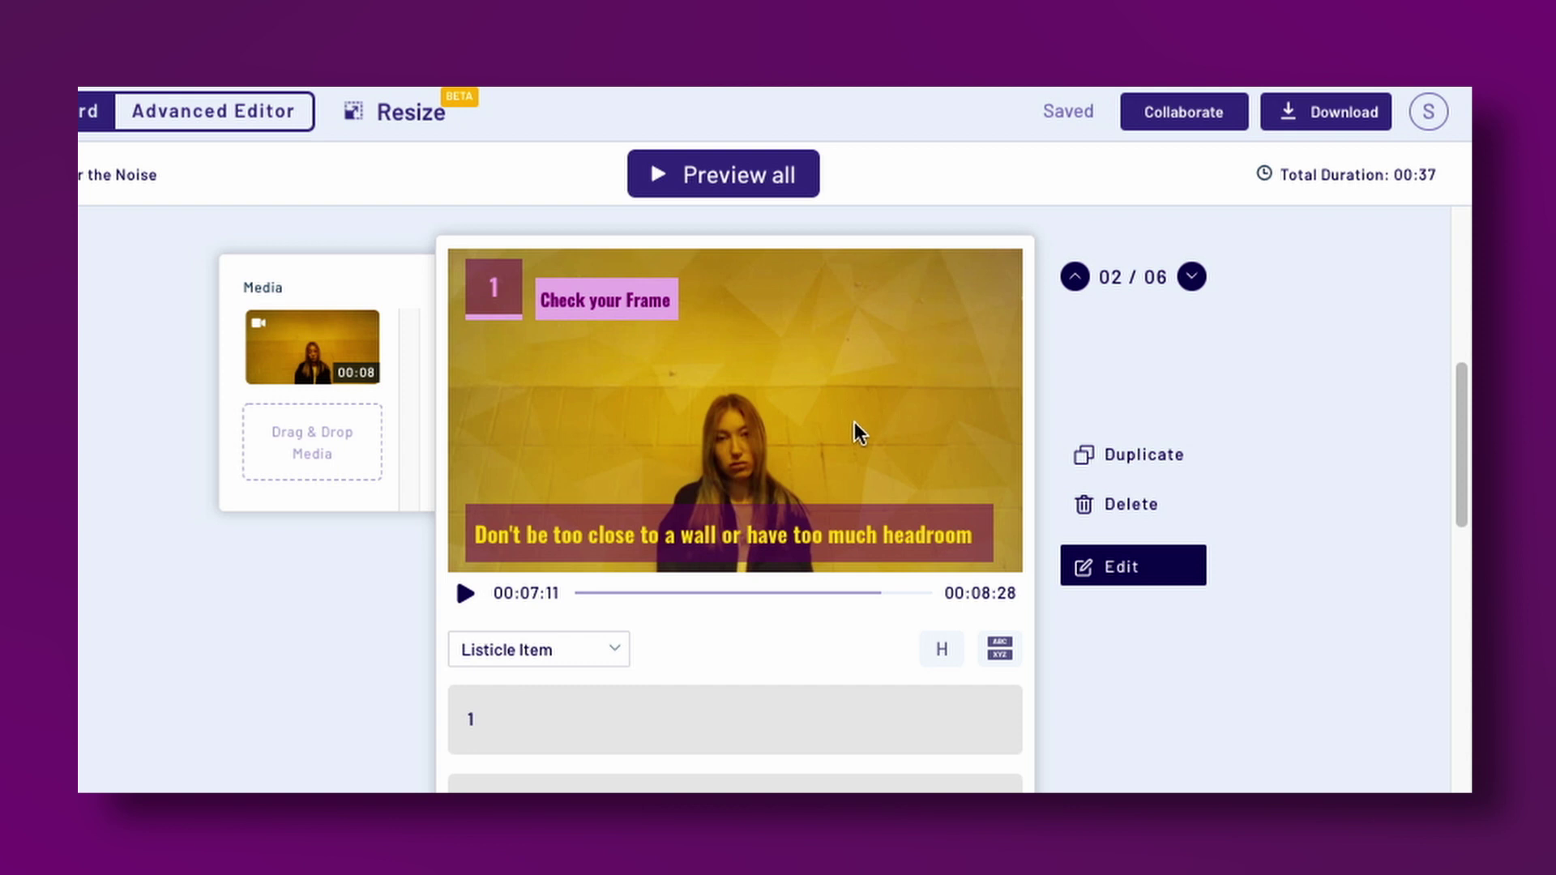
pyautogui.scroll(-6, 906, 632)
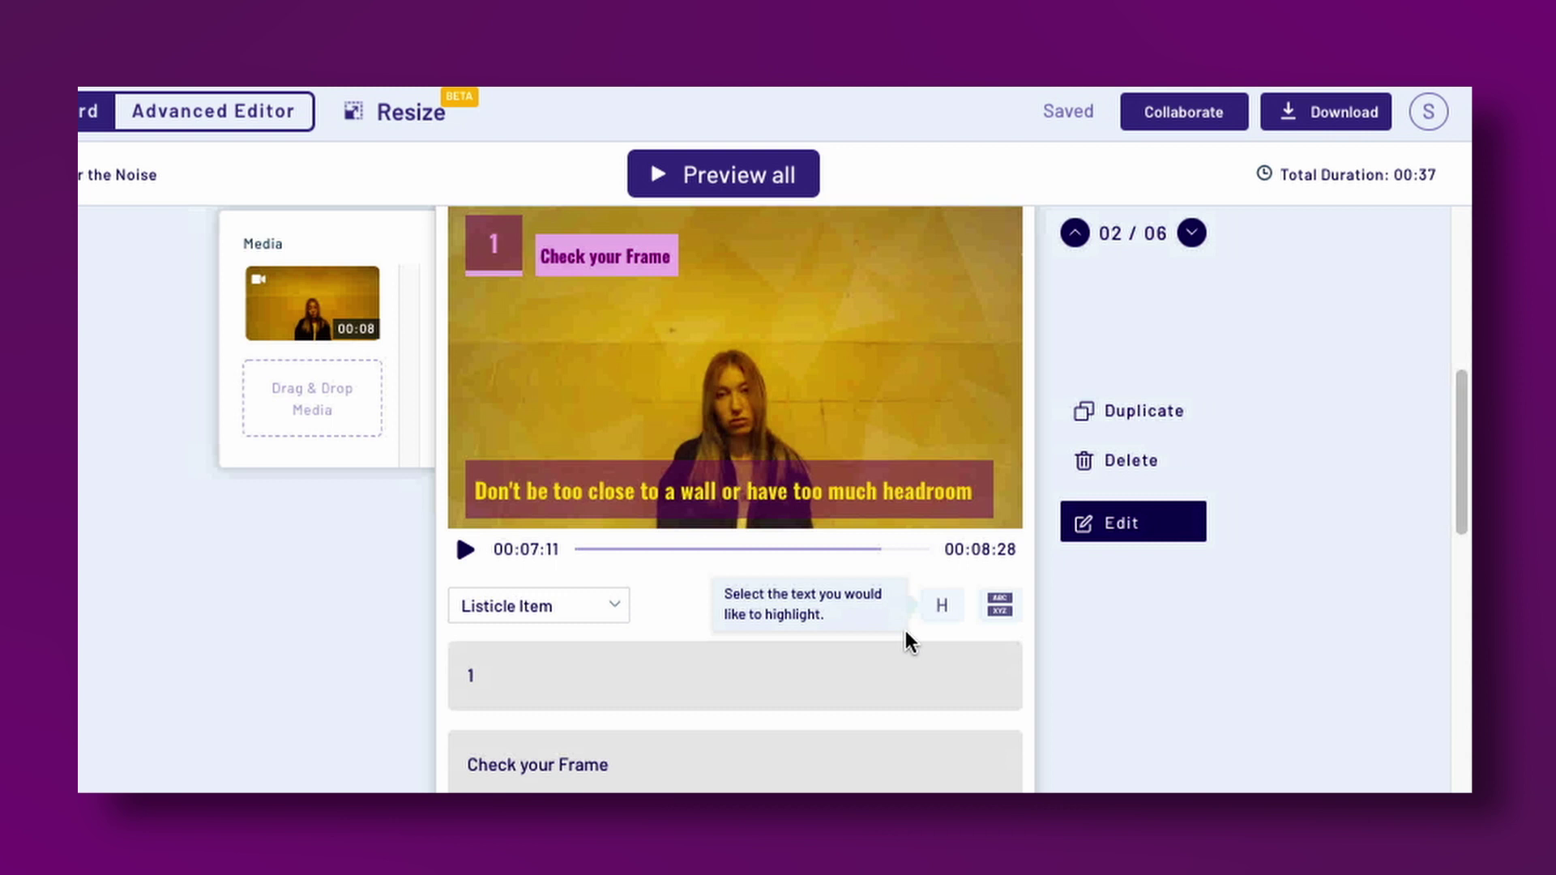
pyautogui.scroll(-2, 906, 632)
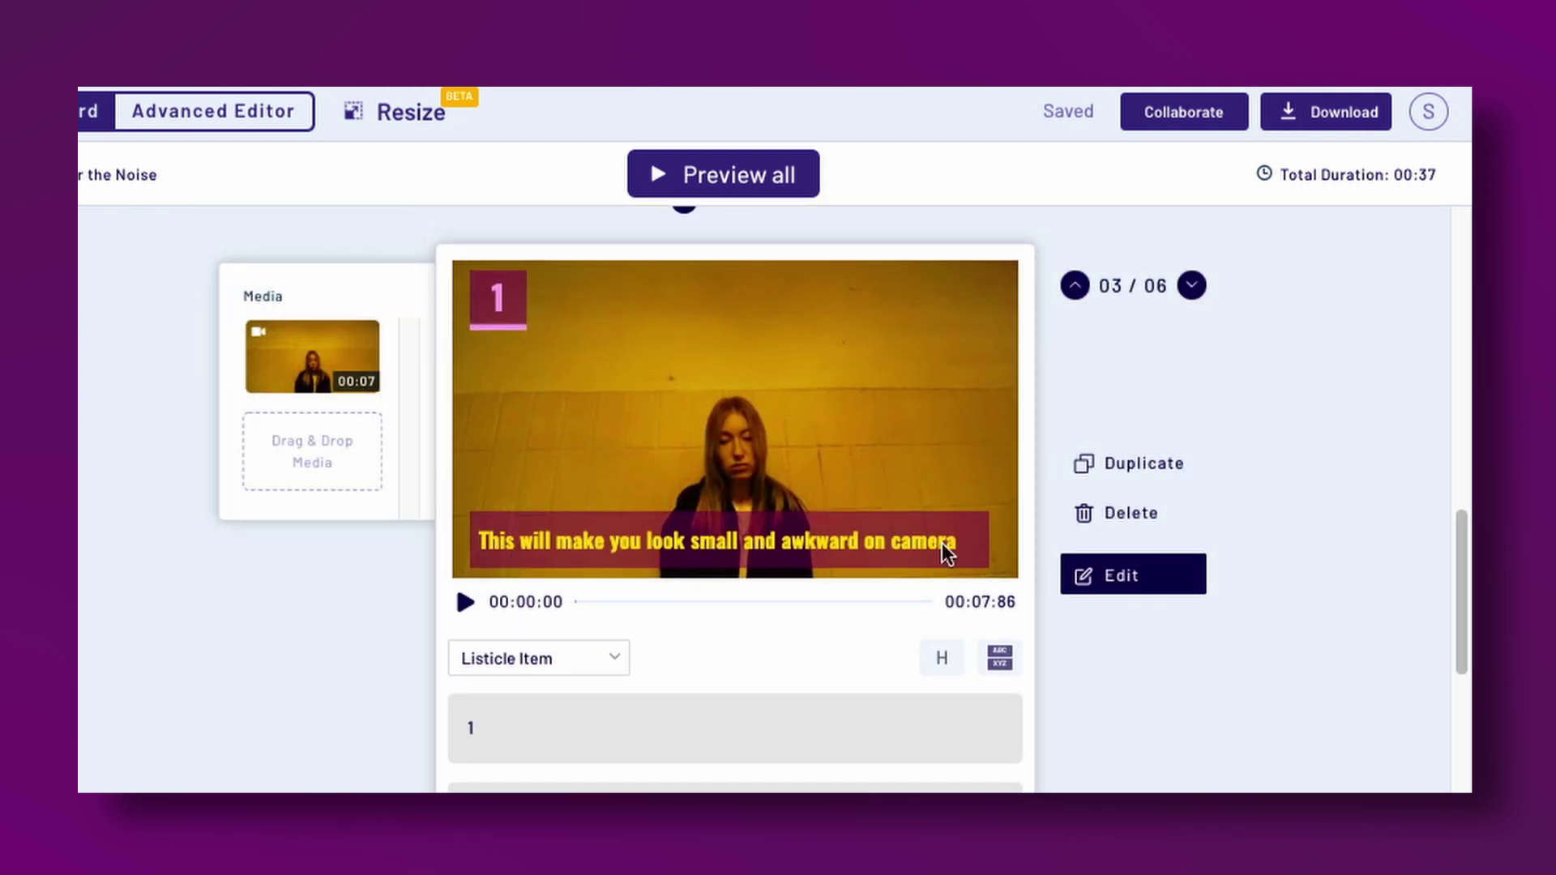
pyautogui.scroll(-2, 760, 631)
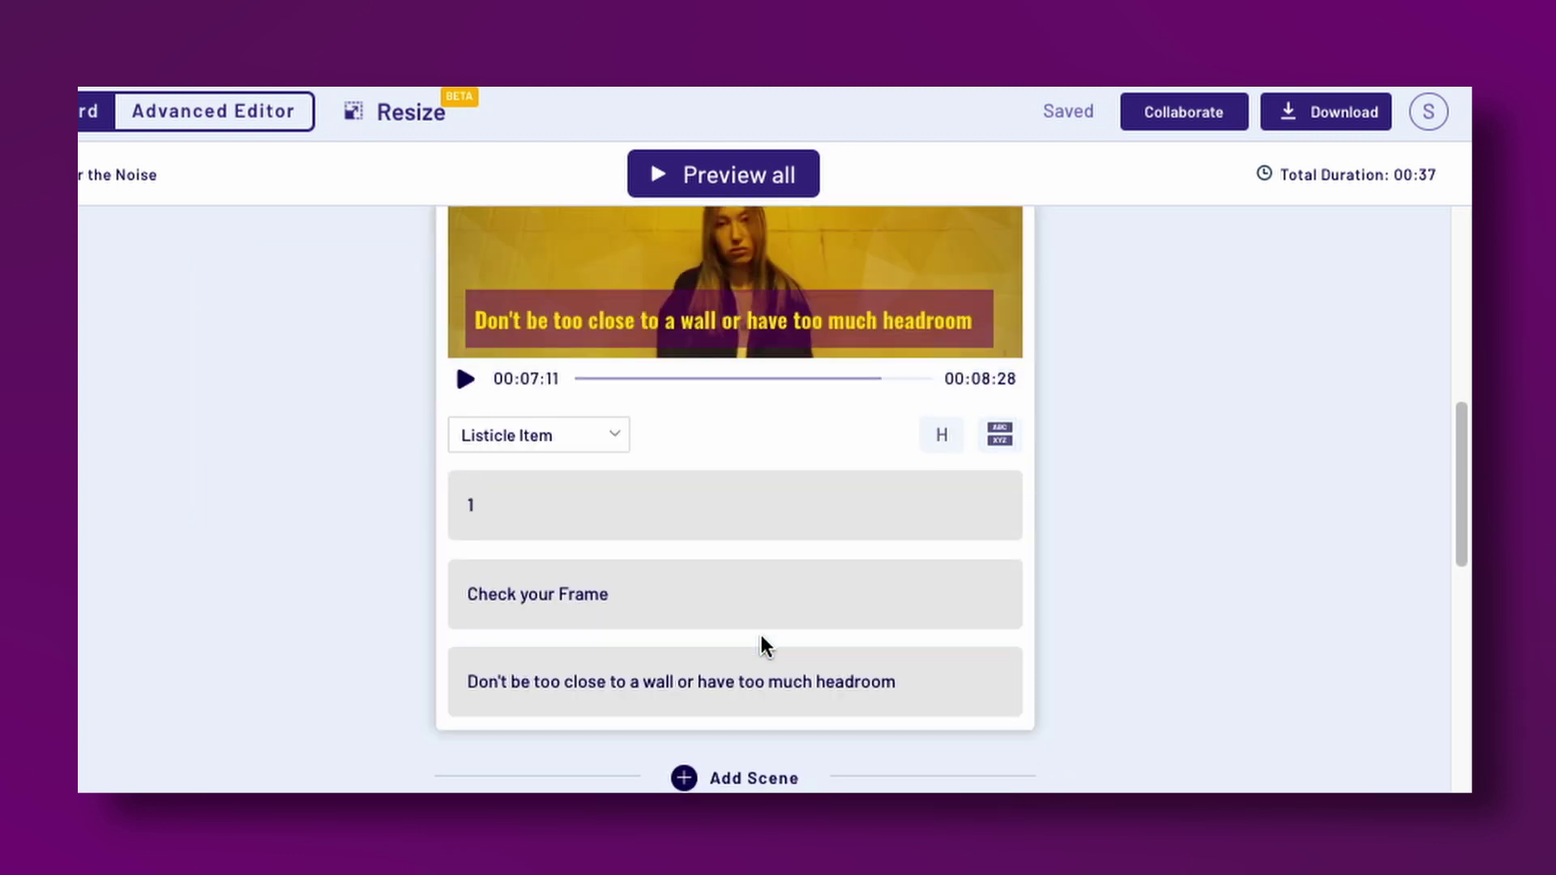
pyautogui.scroll(2, 760, 631)
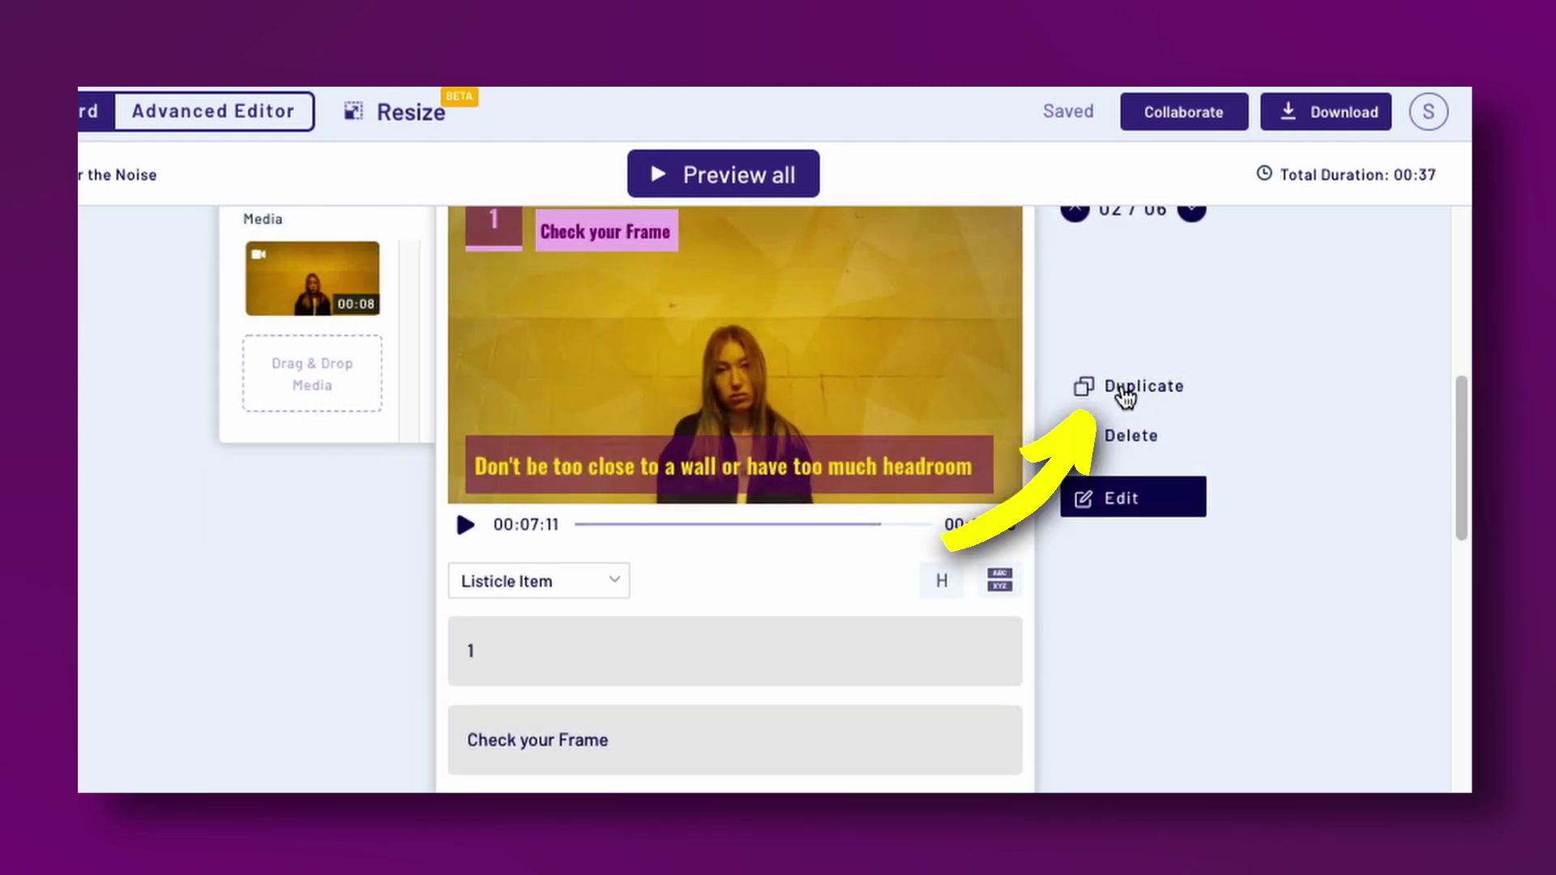
pyautogui.scroll(-6, 735, 499)
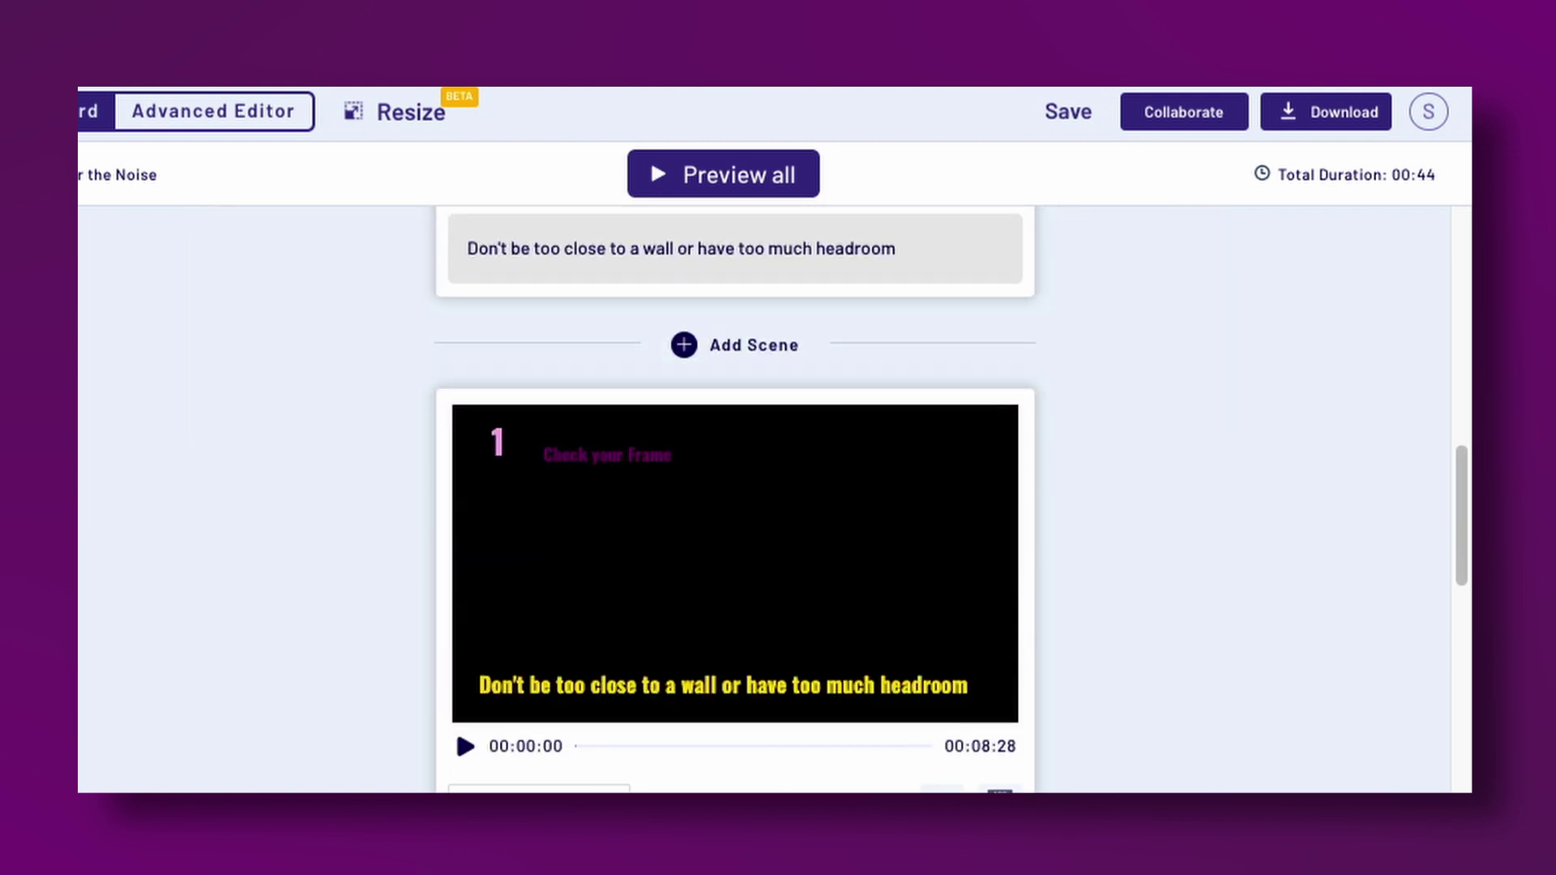
pyautogui.scroll(-2, 735, 499)
pyautogui.scroll(1, 735, 499)
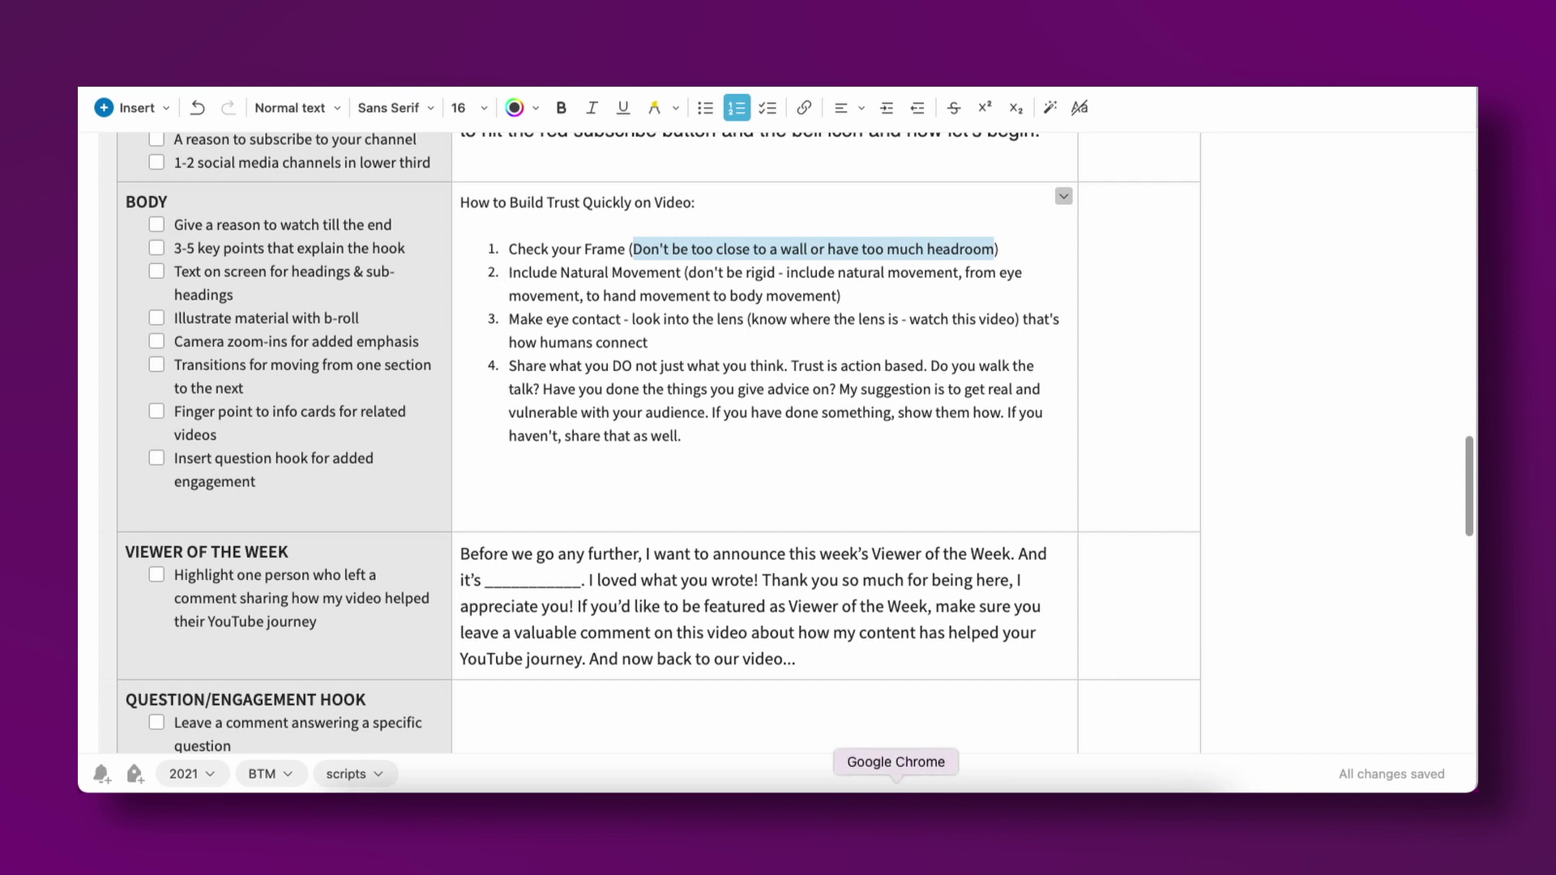
# Switch to InVideo, head the item 3 scene "Make Eye Contact", set its information to "Look into the lens to connect with your audience", and duplicate it.
pyautogui.click(897, 803)
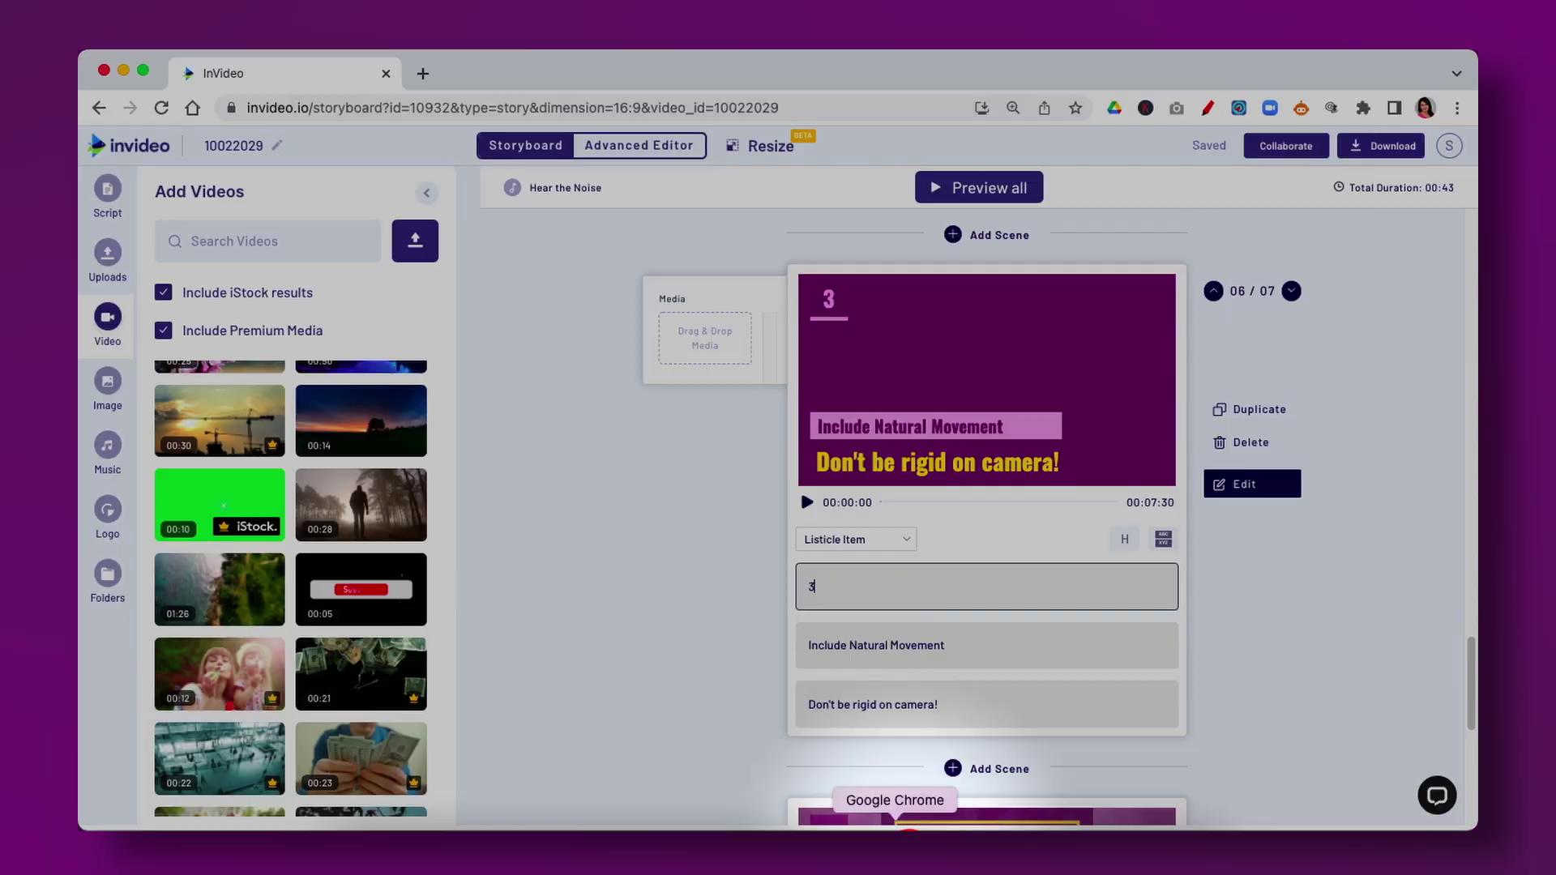
pyautogui.tripleClick(886, 703)
pyautogui.write('Remember to look into the lens')
pyautogui.click(884, 705)
pyautogui.press('BackSpace')
pyautogui.press('BackSpace')
pyautogui.press('BackSpace')
pyautogui.press('BackSpace')
pyautogui.press('BackSpace')
pyautogui.press('BackSpace')
pyautogui.press('BackSpace')
pyautogui.press('BackSpace')
pyautogui.press('BackSpace')
pyautogui.press('BackSpace')
pyautogui.press('BackSpace')
pyautogui.press('BackSpace')
pyautogui.press('BackSpace')
pyautogui.write('L')
pyautogui.click(952, 705)
pyautogui.write('to connect with your audience')
pyautogui.click(1243, 642)
pyautogui.click(949, 826)
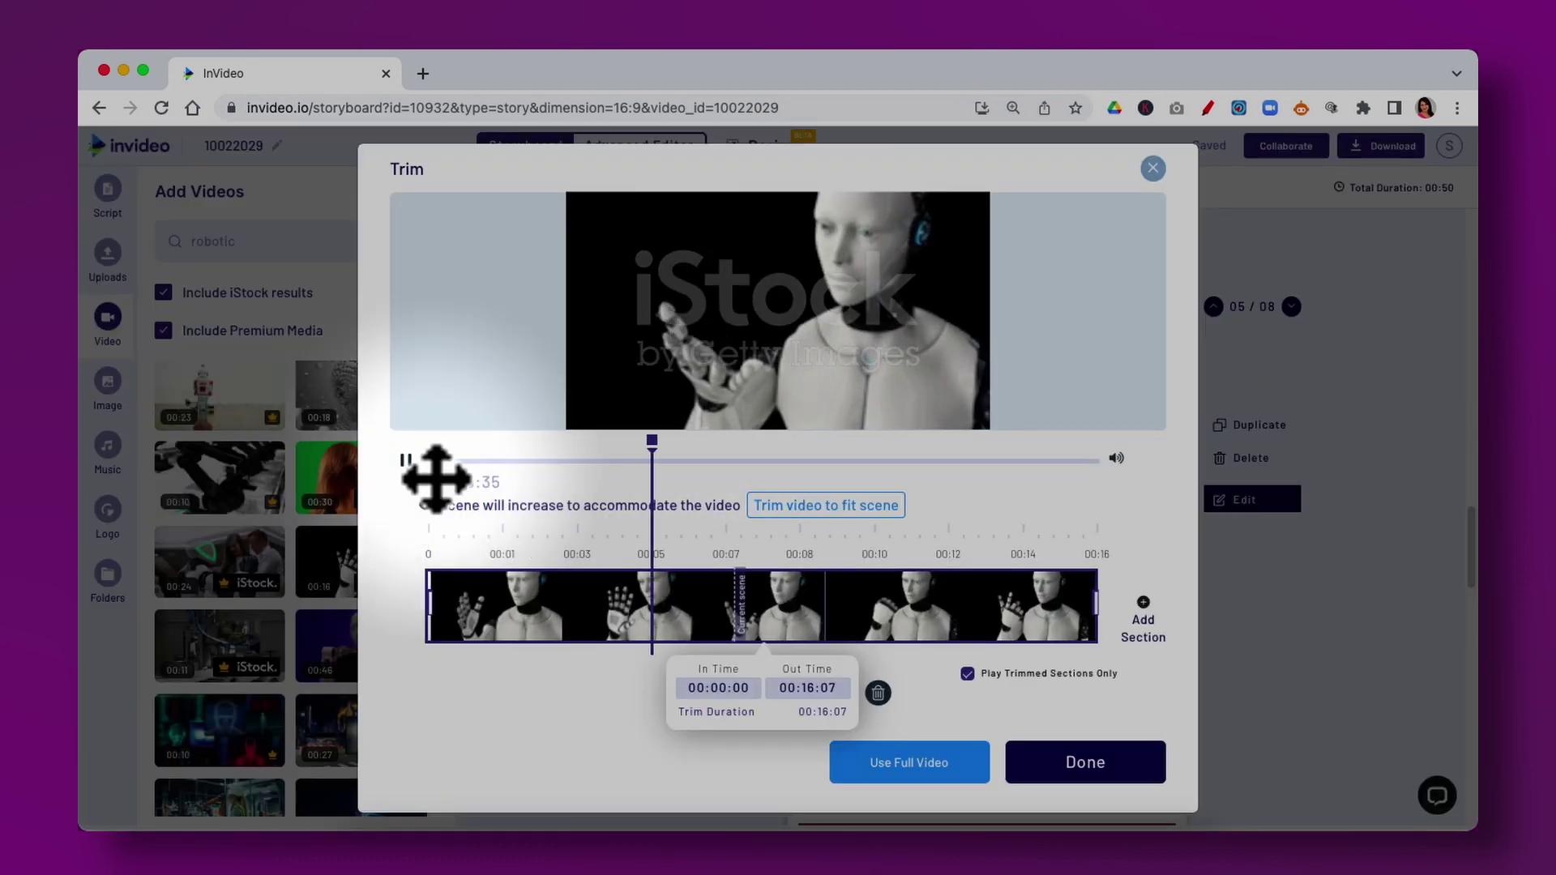
# Trim the iStock robot clip to about 7 seconds in the "Don't be rigid on camera!" scene and duplicate that scene.
pyautogui.click(1085, 763)
pyautogui.click(1224, 424)
# Set the duplicated item 2 scene's information text to "Rigidity makes your audience feel uncomfortable" and duplicate the scene again.
pyautogui.tripleClick(895, 705)
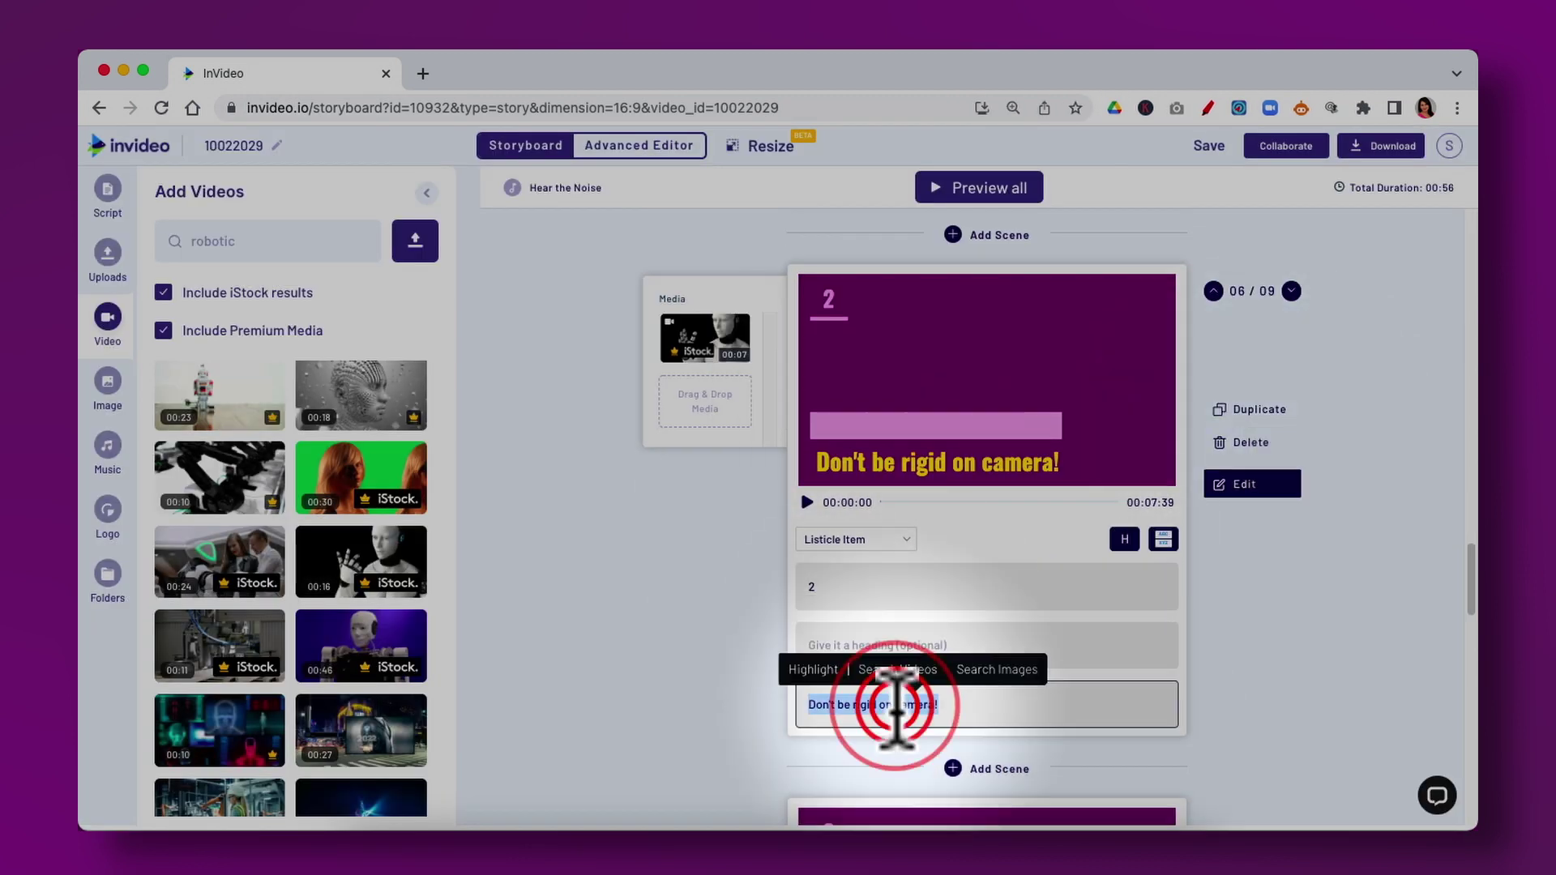
pyautogui.write('Rigidity makes your audience feel uncomfortable')
pyautogui.scroll(-1, 1271, 556)
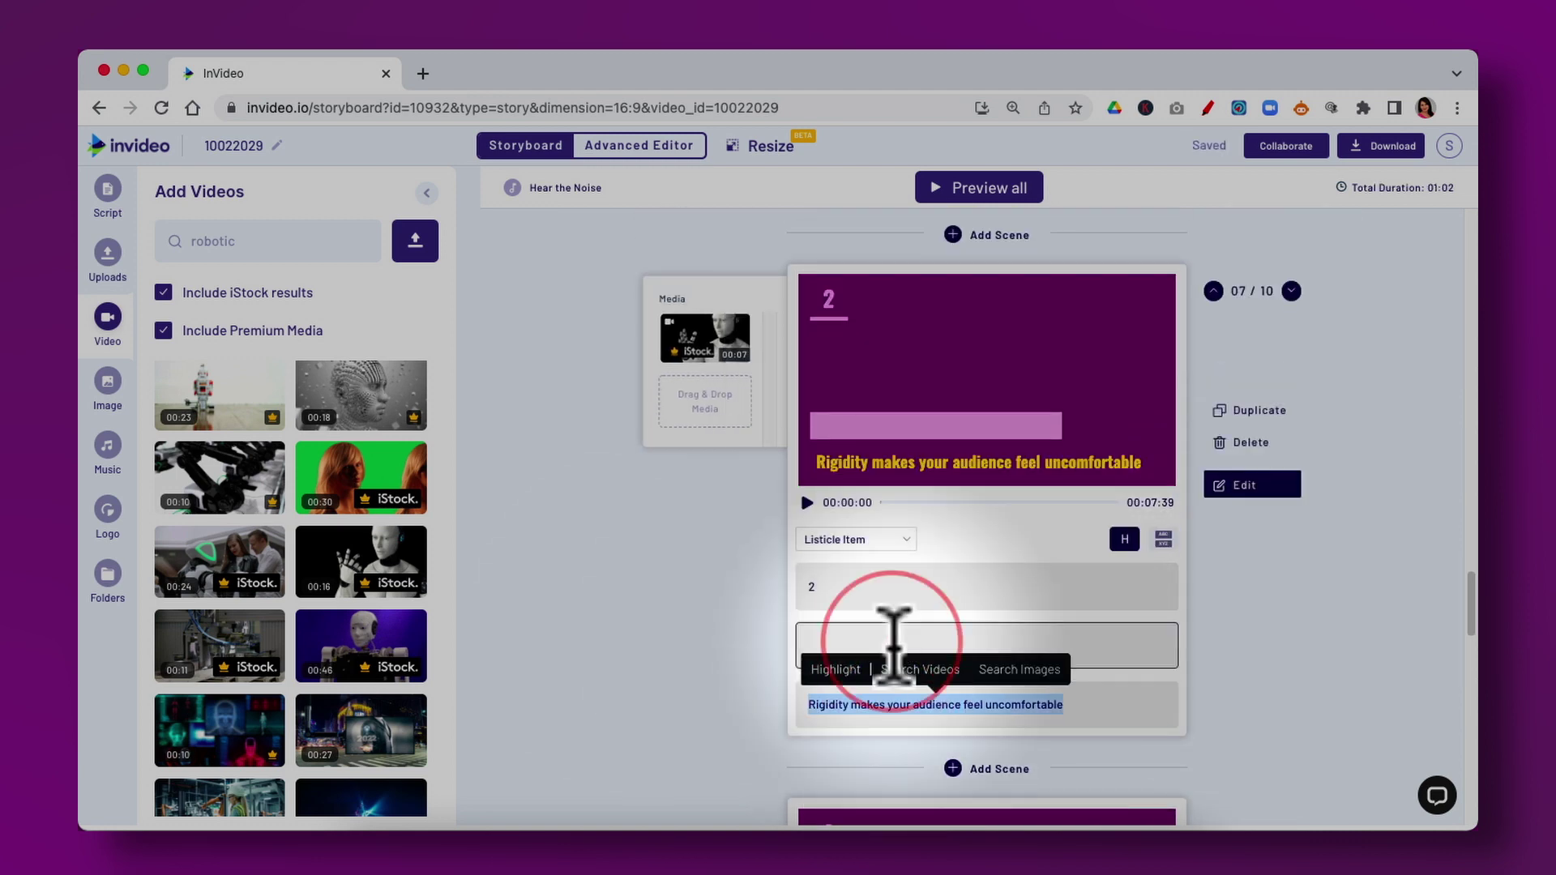
# Set the newest item 2 scene's information to "Make natural eye, hand & body movements" and replace its robot clip with the trimmed clip of the seated man.
pyautogui.write('Make natural eye')
pyautogui.write(', hand & body movements')
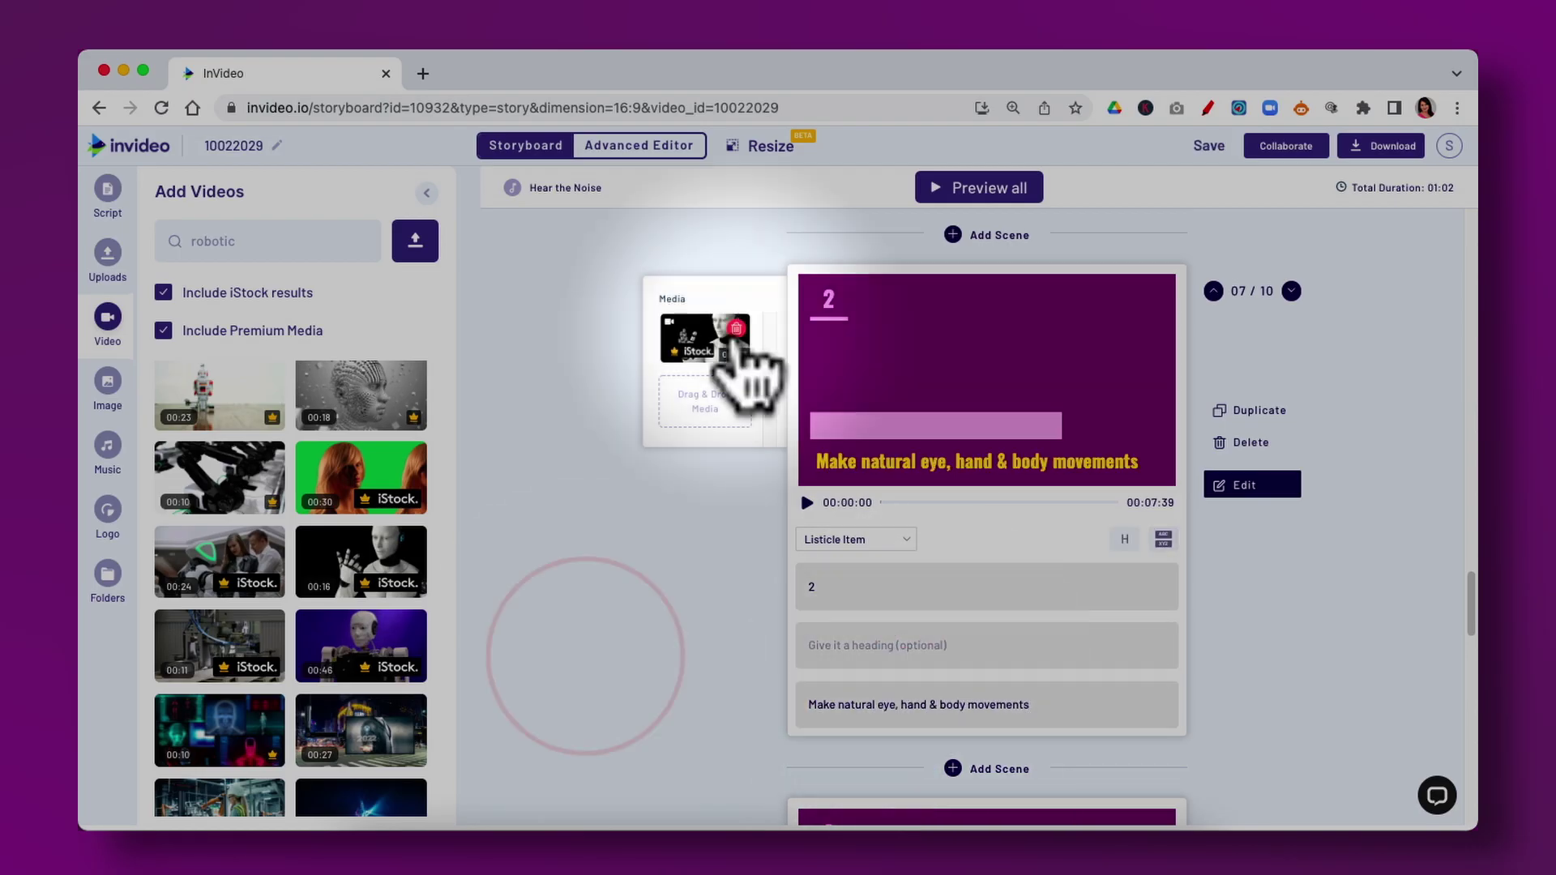
pyautogui.click(733, 341)
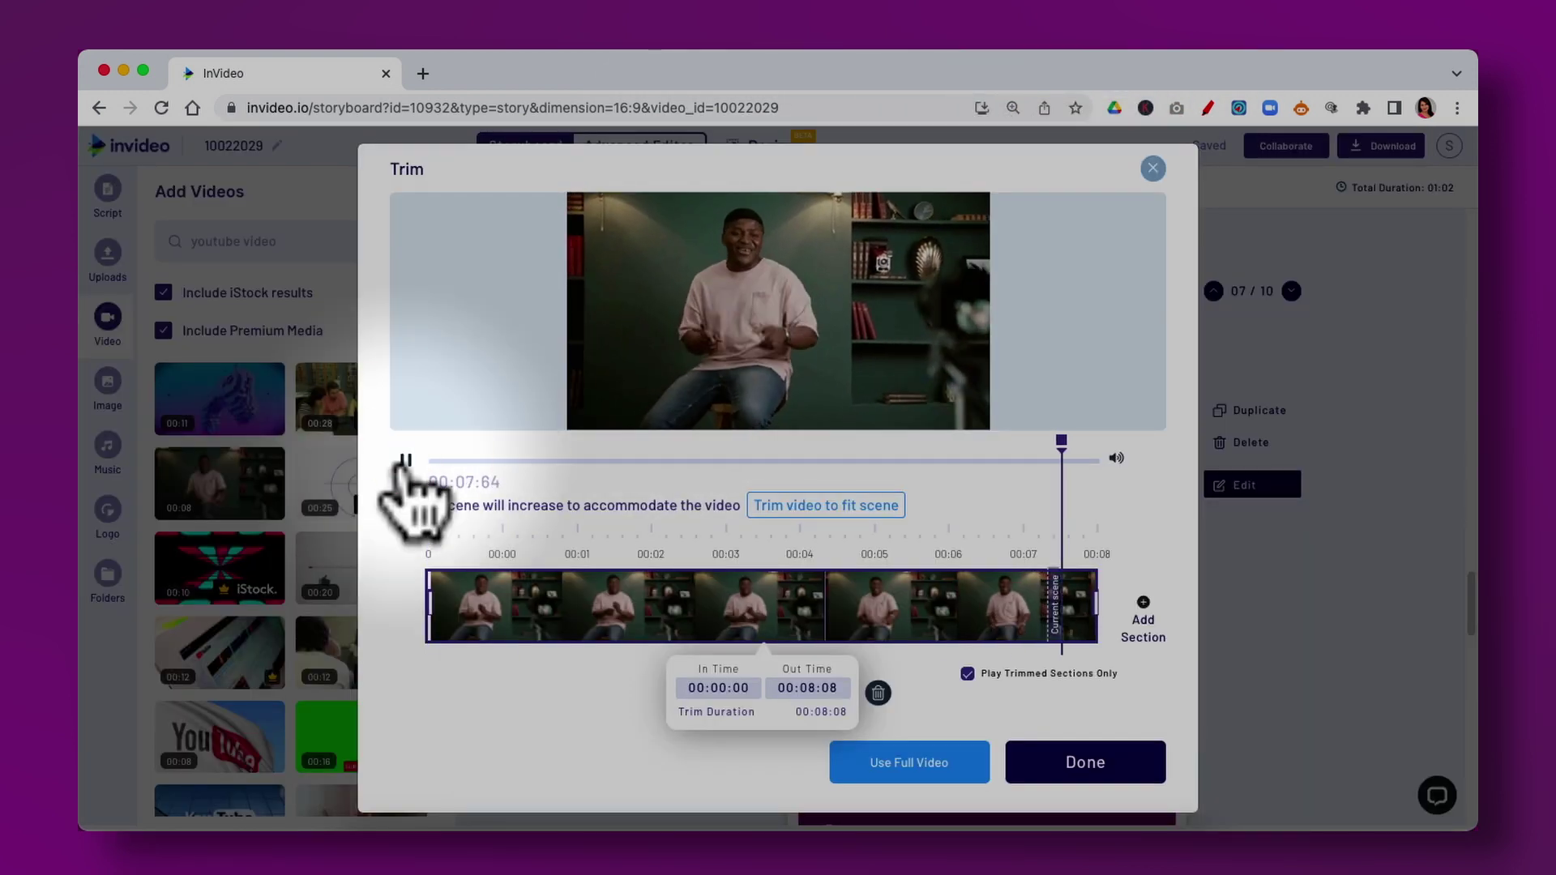
pyautogui.click(1085, 761)
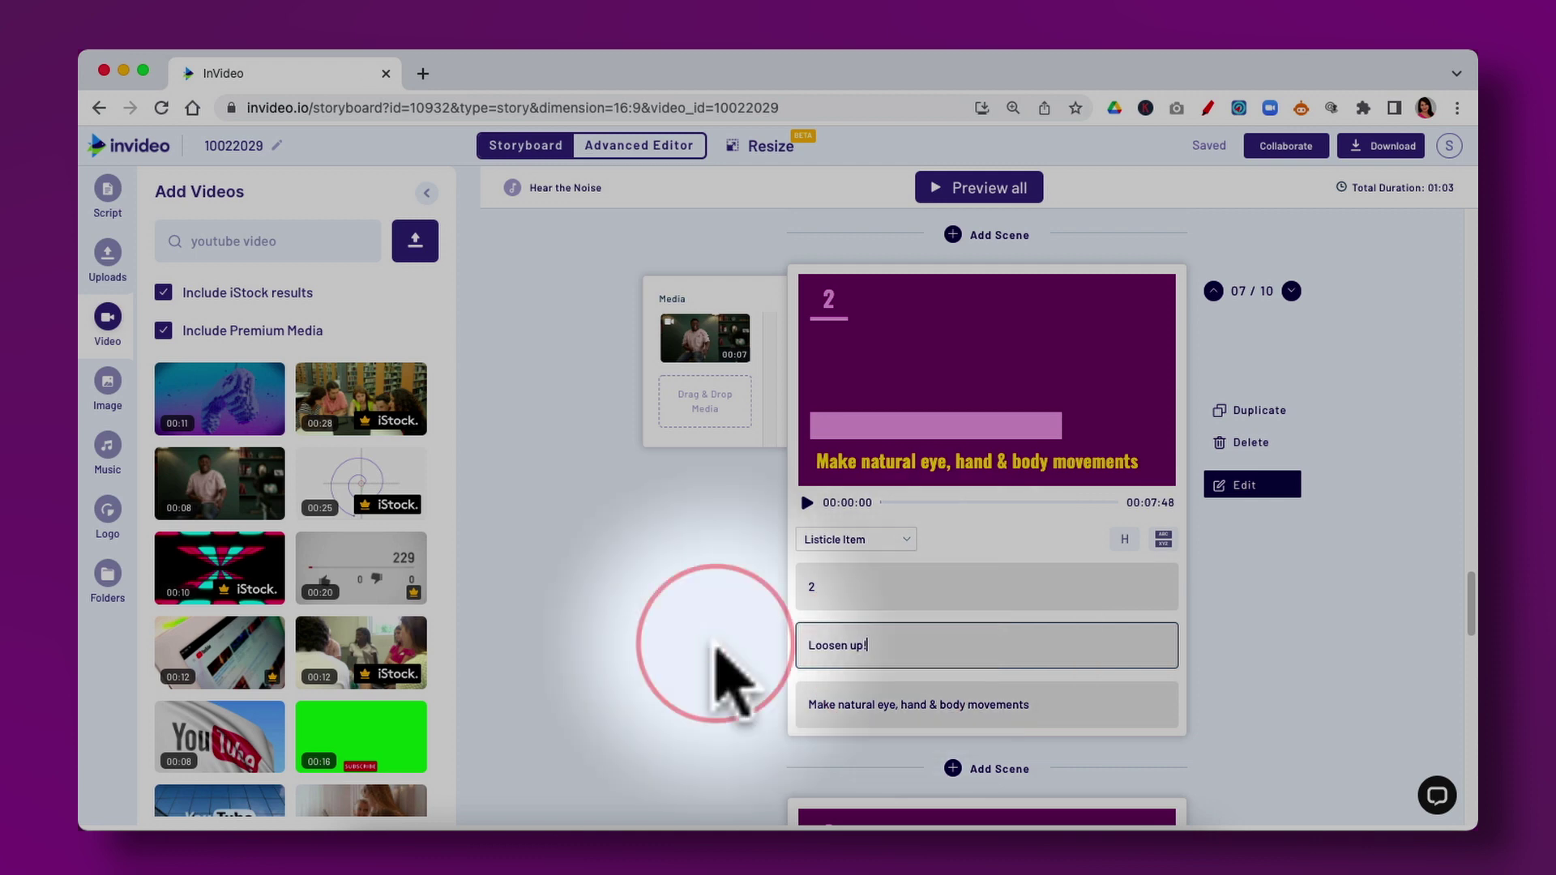
# Set the first item 3 scene's heading to "Know where the camera lens is" and information to "Not looking at the lens makes you look shifty".
pyautogui.scroll(-5, 981, 442)
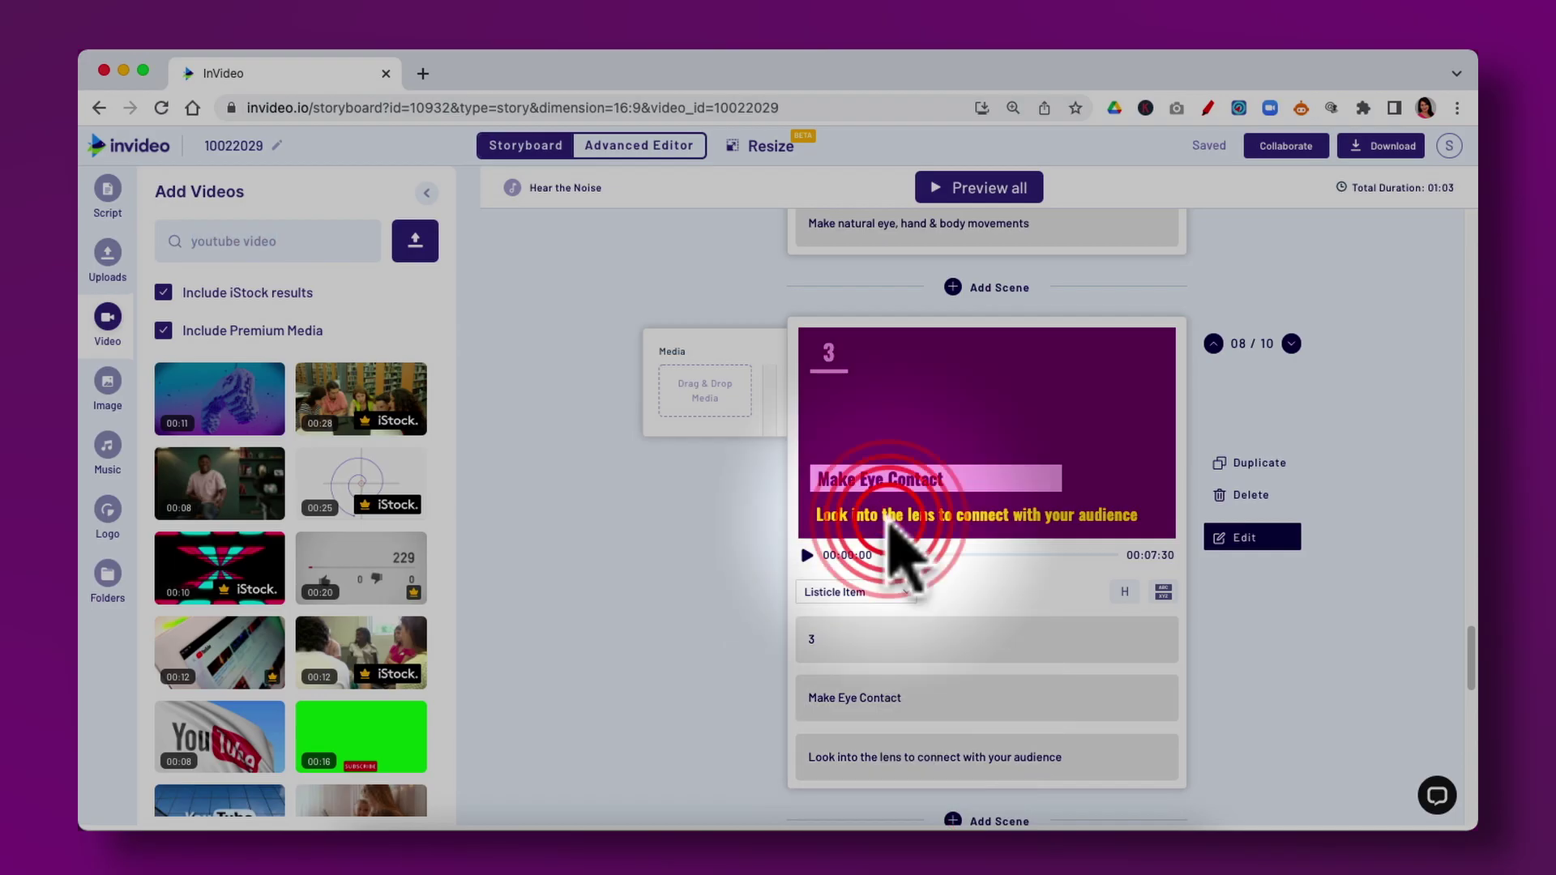
pyautogui.scroll(-1, 886, 528)
pyautogui.tripleClick(843, 757)
pyautogui.write('Not making eye contact makes you look shifty')
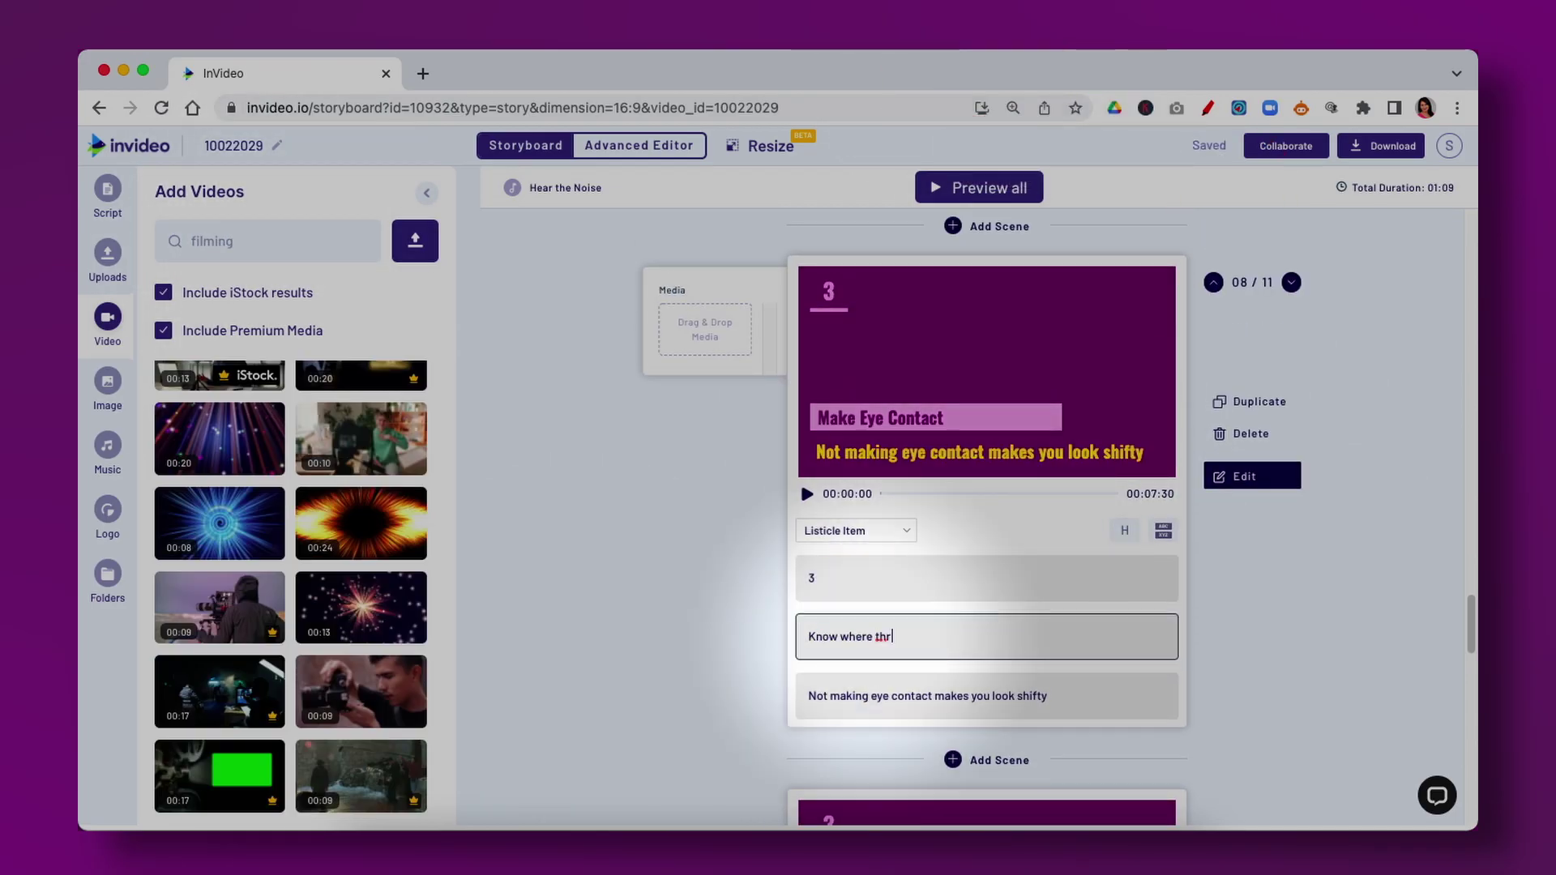
pyautogui.moveTo(831, 697); pyautogui.dragTo(878, 701)
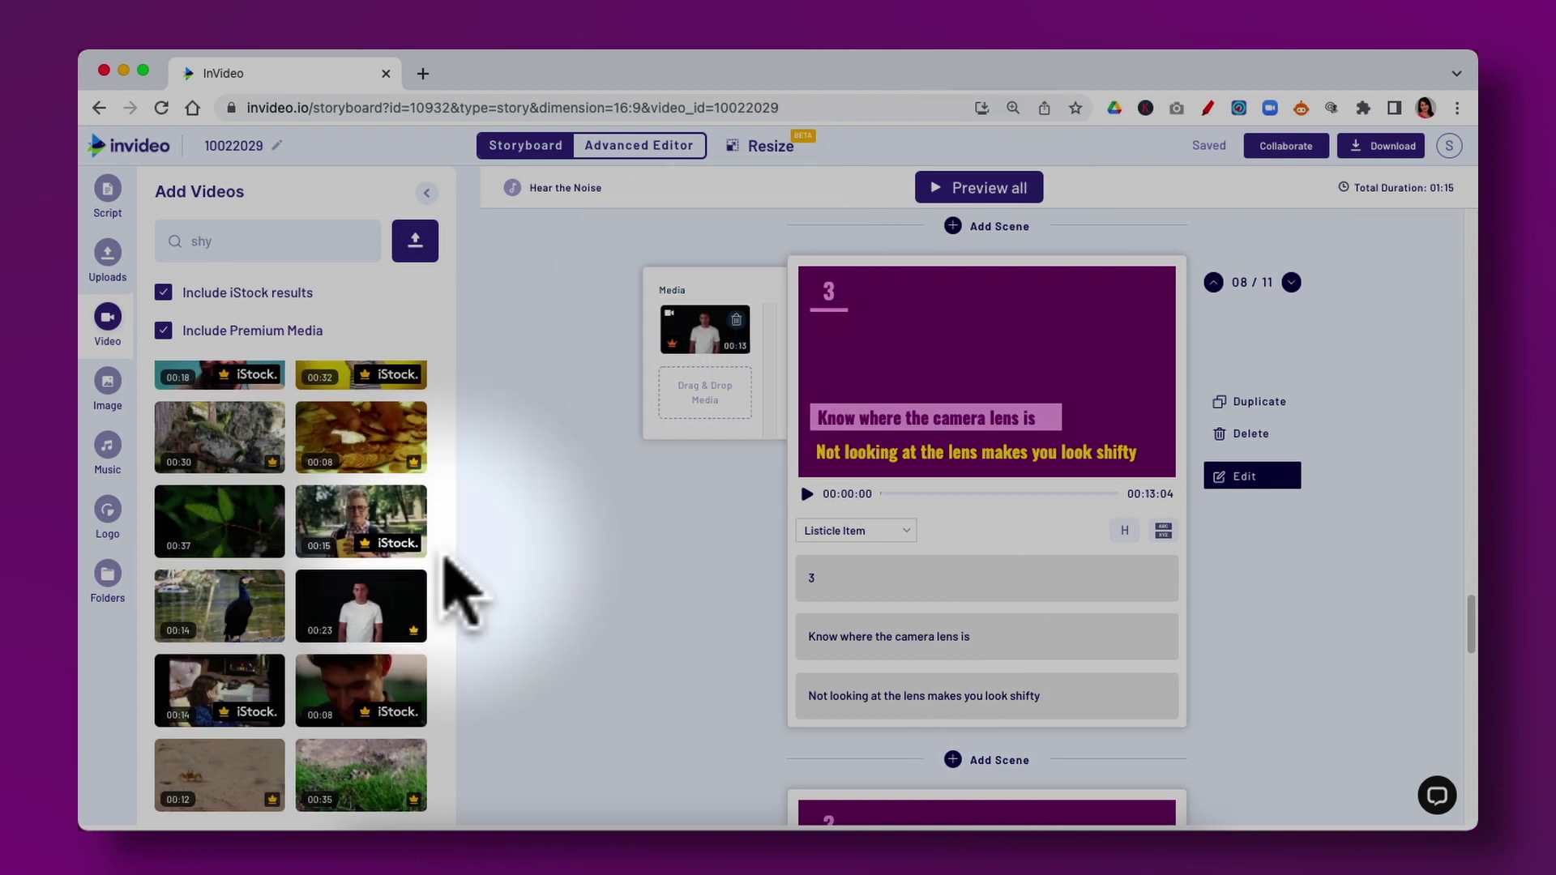
# Trim the clip of the man in the white T-shirt, adding a second section and adjusting its range.
pyautogui.click(441, 559)
pyautogui.moveTo(664, 617)
pyautogui.mouseDown()
pyautogui.moveTo(649, 604)
pyautogui.moveTo(684, 608)
pyautogui.mouseUp()
pyautogui.click(1143, 612)
pyautogui.moveTo(1096, 612); pyautogui.dragTo(894, 616)
pyautogui.moveTo(794, 610); pyautogui.dragTo(784, 617)
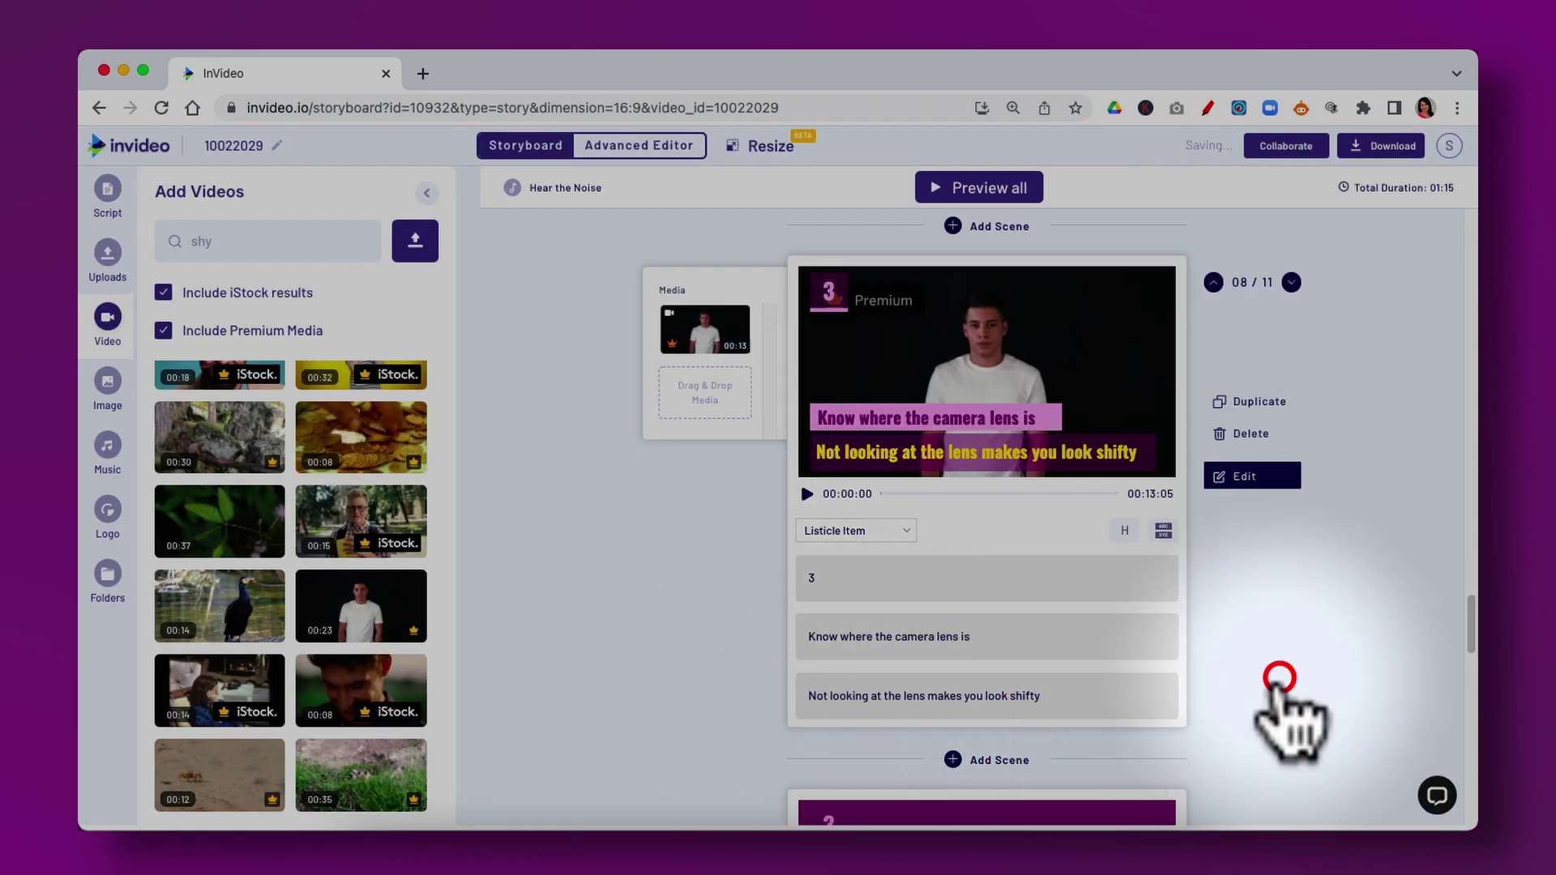
# Trim the iStock clip of the dark-haired woman in the kitchen to about 12 seconds in the "Make Eye Contact" scene and play it.
pyautogui.scroll(-5, 896, 521)
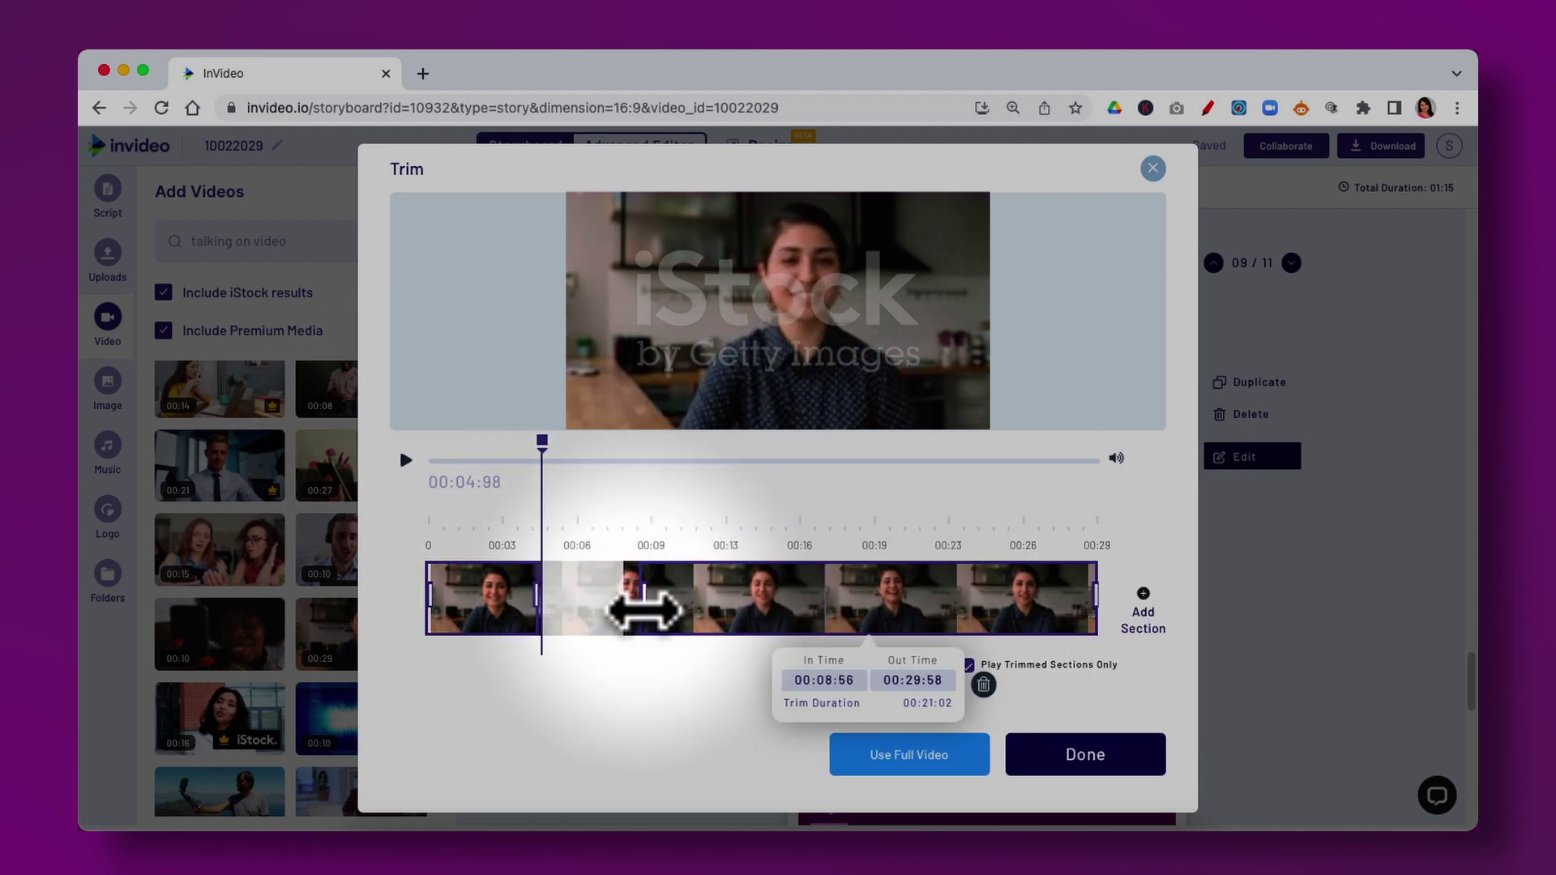
pyautogui.click(405, 460)
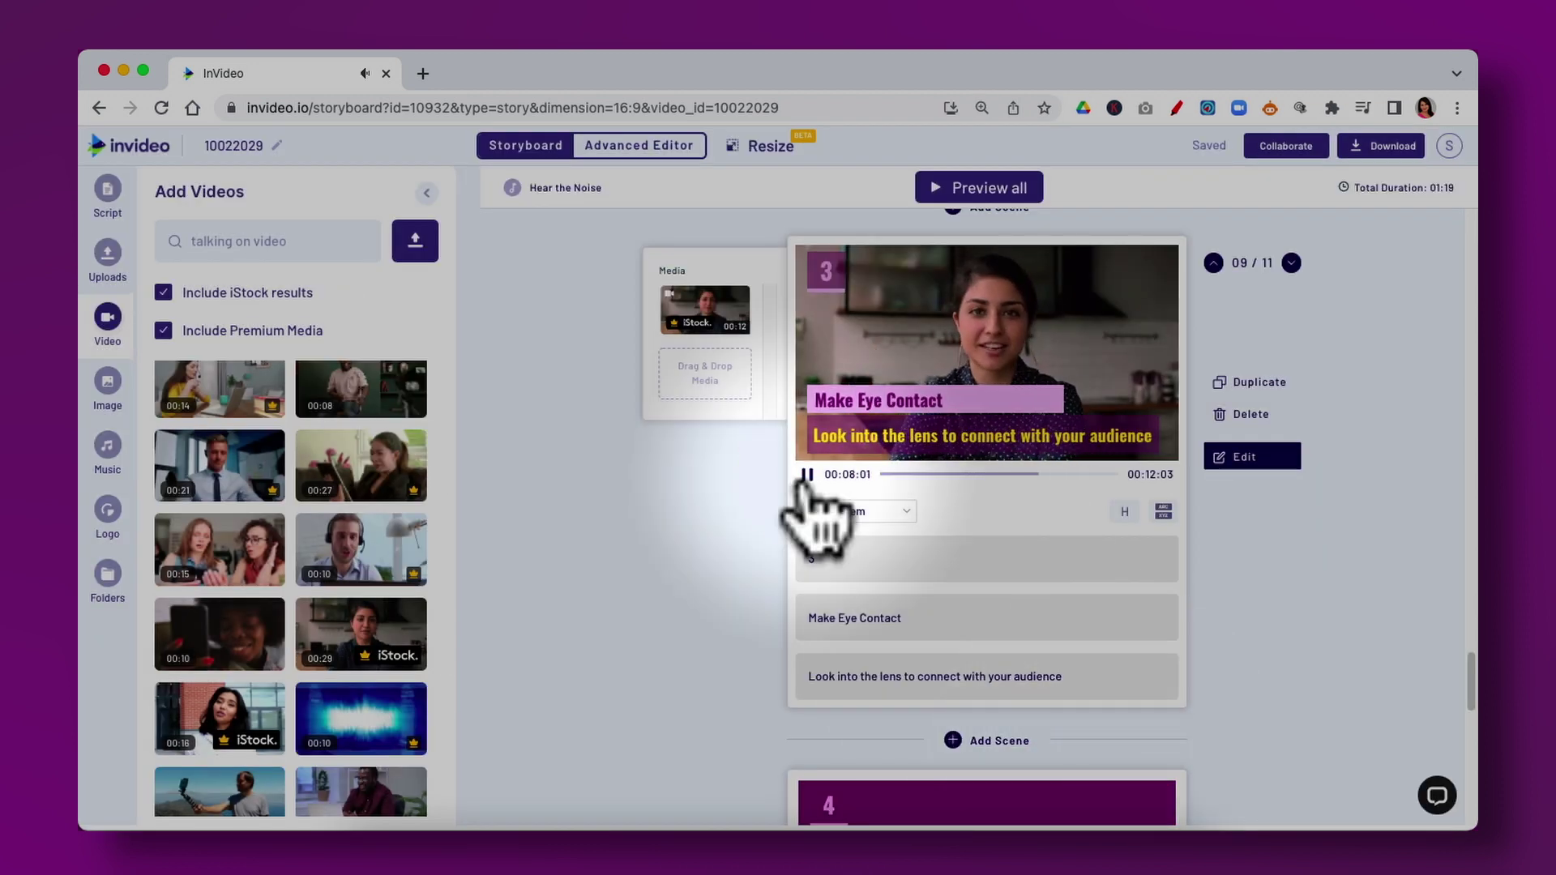
# Search the stock videos for "troll" and add the masked man at the computer to the item 4 "Share what you DO" scene.
pyautogui.scroll(9, 751, 568)
pyautogui.scroll(-16, 750, 567)
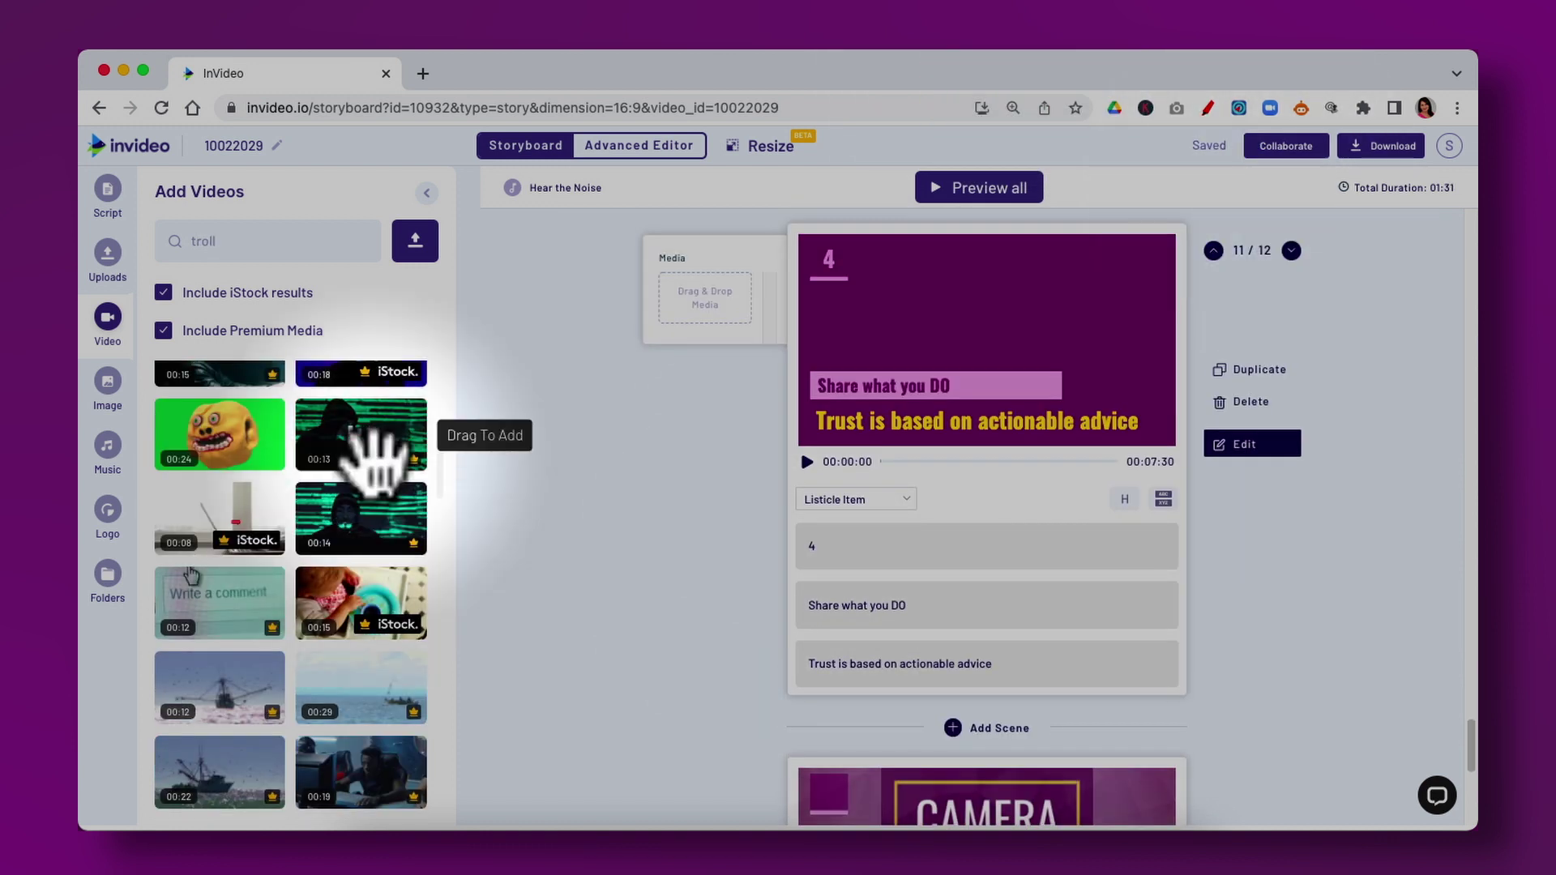
pyautogui.scroll(3, 410, 486)
pyautogui.click(381, 559)
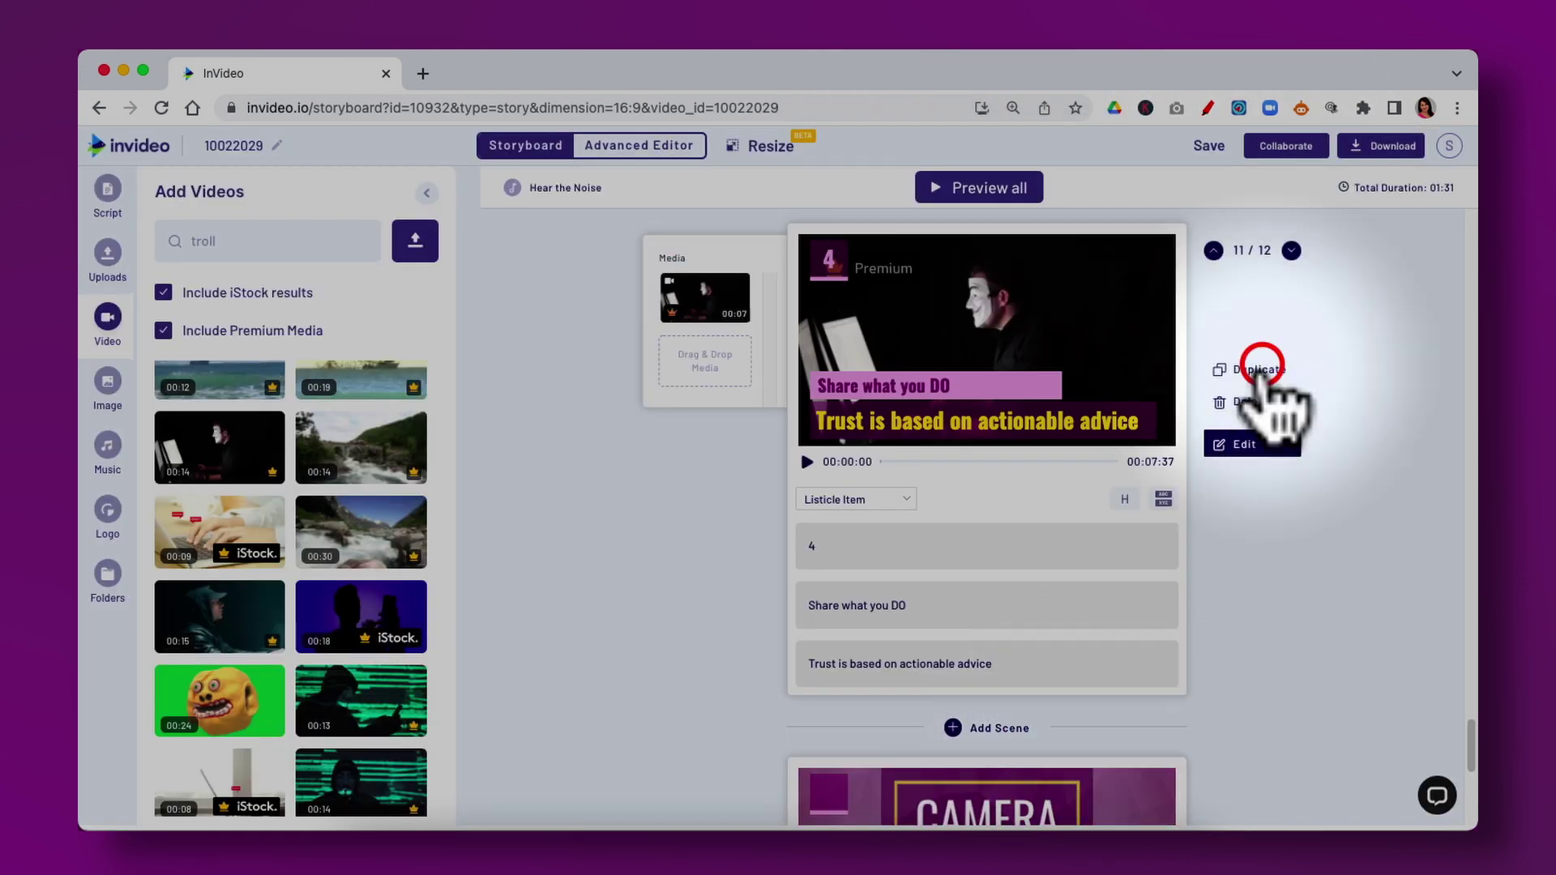
# Duplicate the "Share what you DO" scene, set the copy's information text to "Don't copy or regurgitate info", and duplicate that copy.
pyautogui.write("Don't copy or regurgitate info")
pyautogui.click(1255, 302)
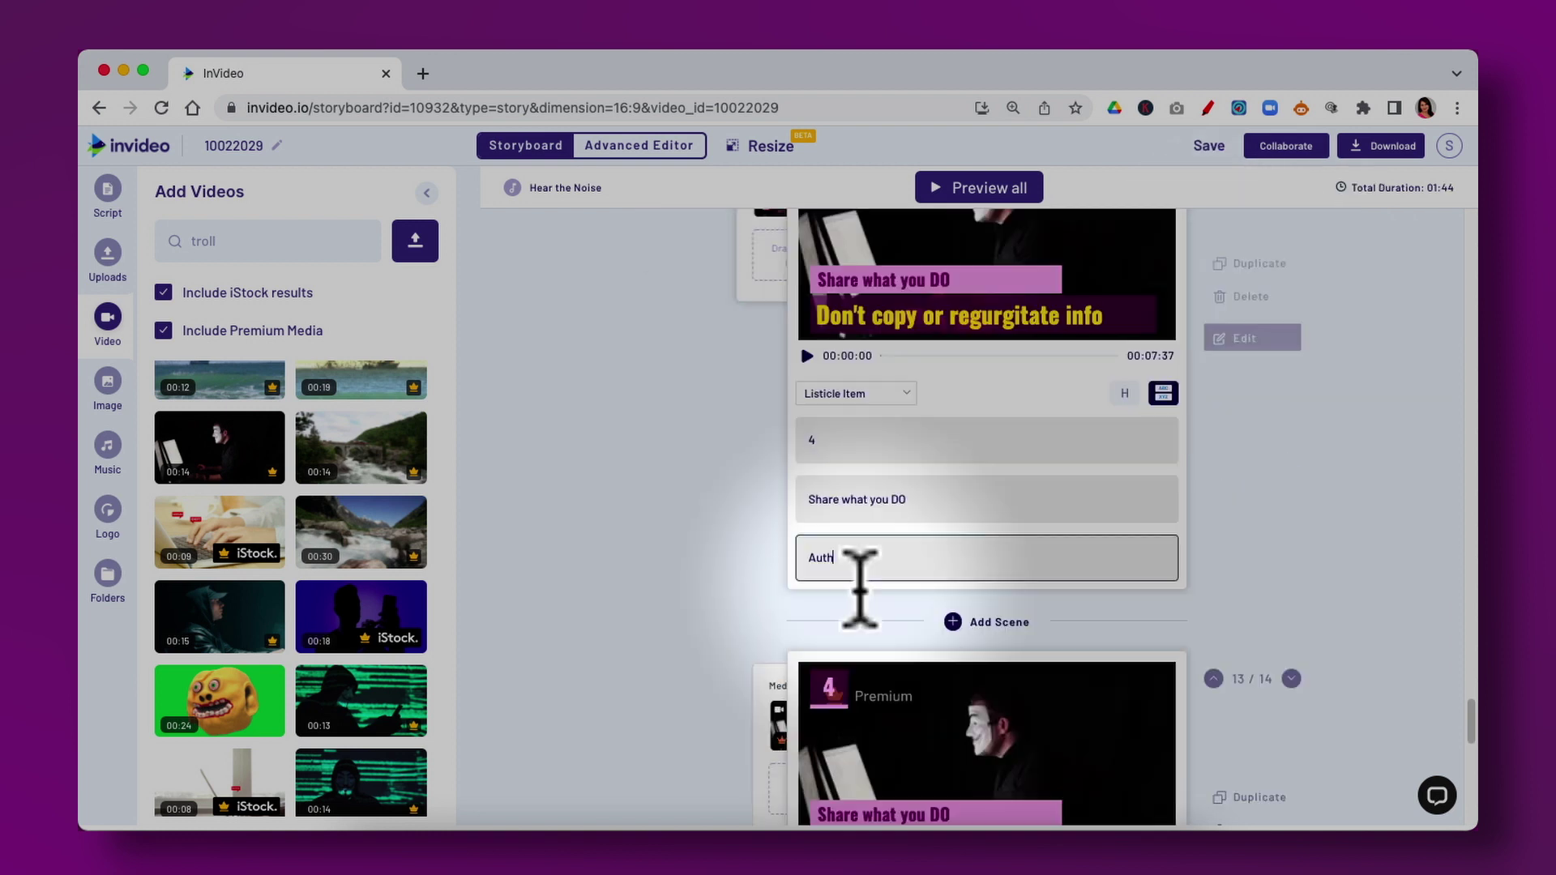
# Replace the information text of a duplicated item 4 scene with text beginning "Authenticity &".
pyautogui.scroll(-6, 851, 597)
pyautogui.tripleClick(843, 603)
pyautogui.write('Authenticity & tr')
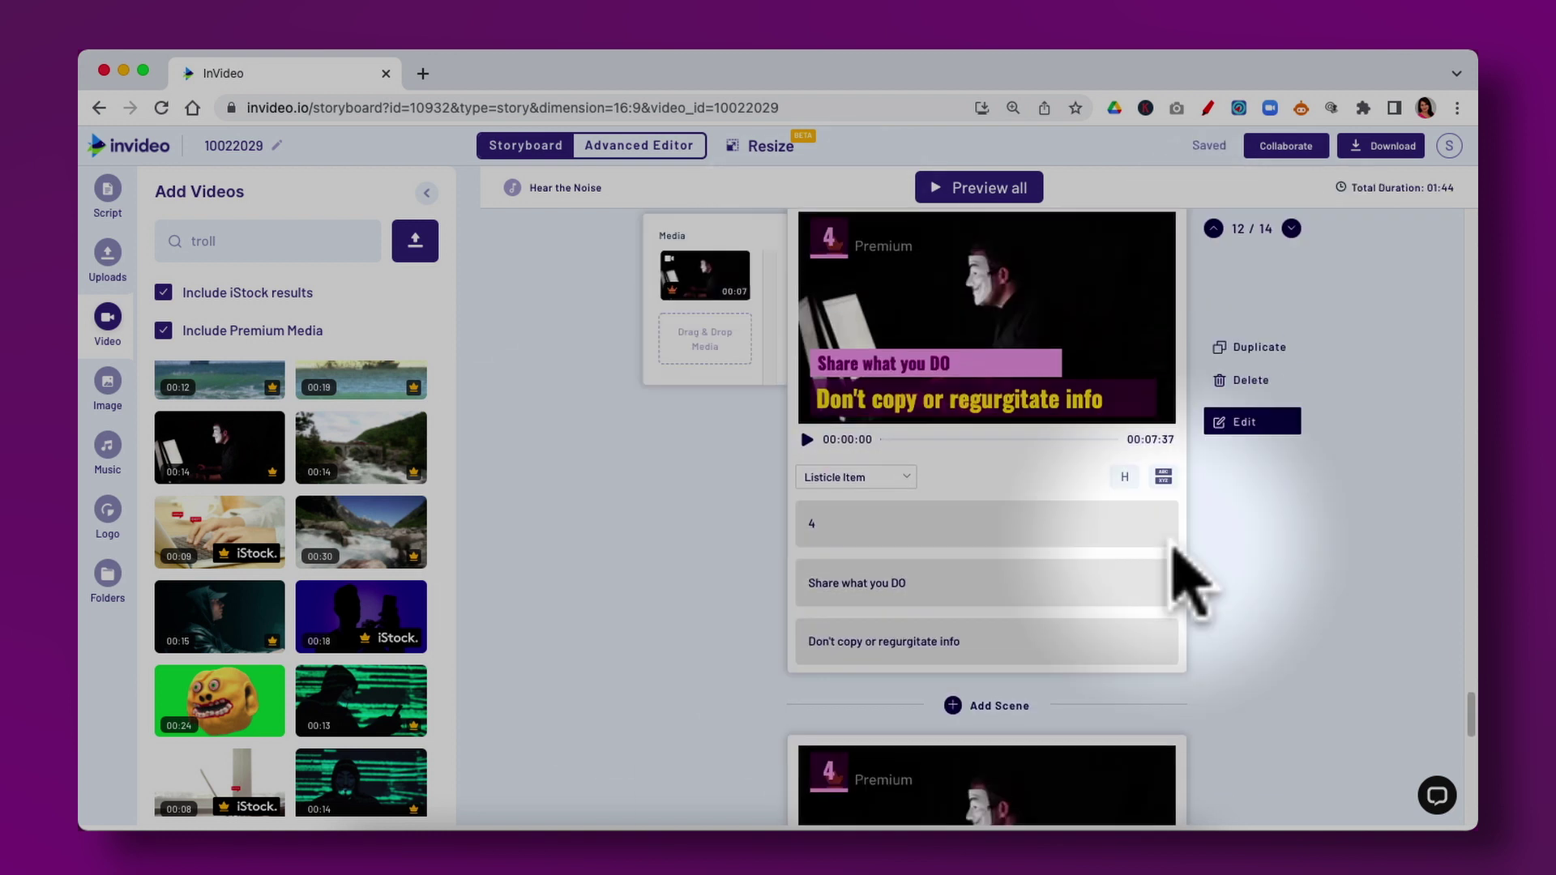
pyautogui.tripleClick(940, 705)
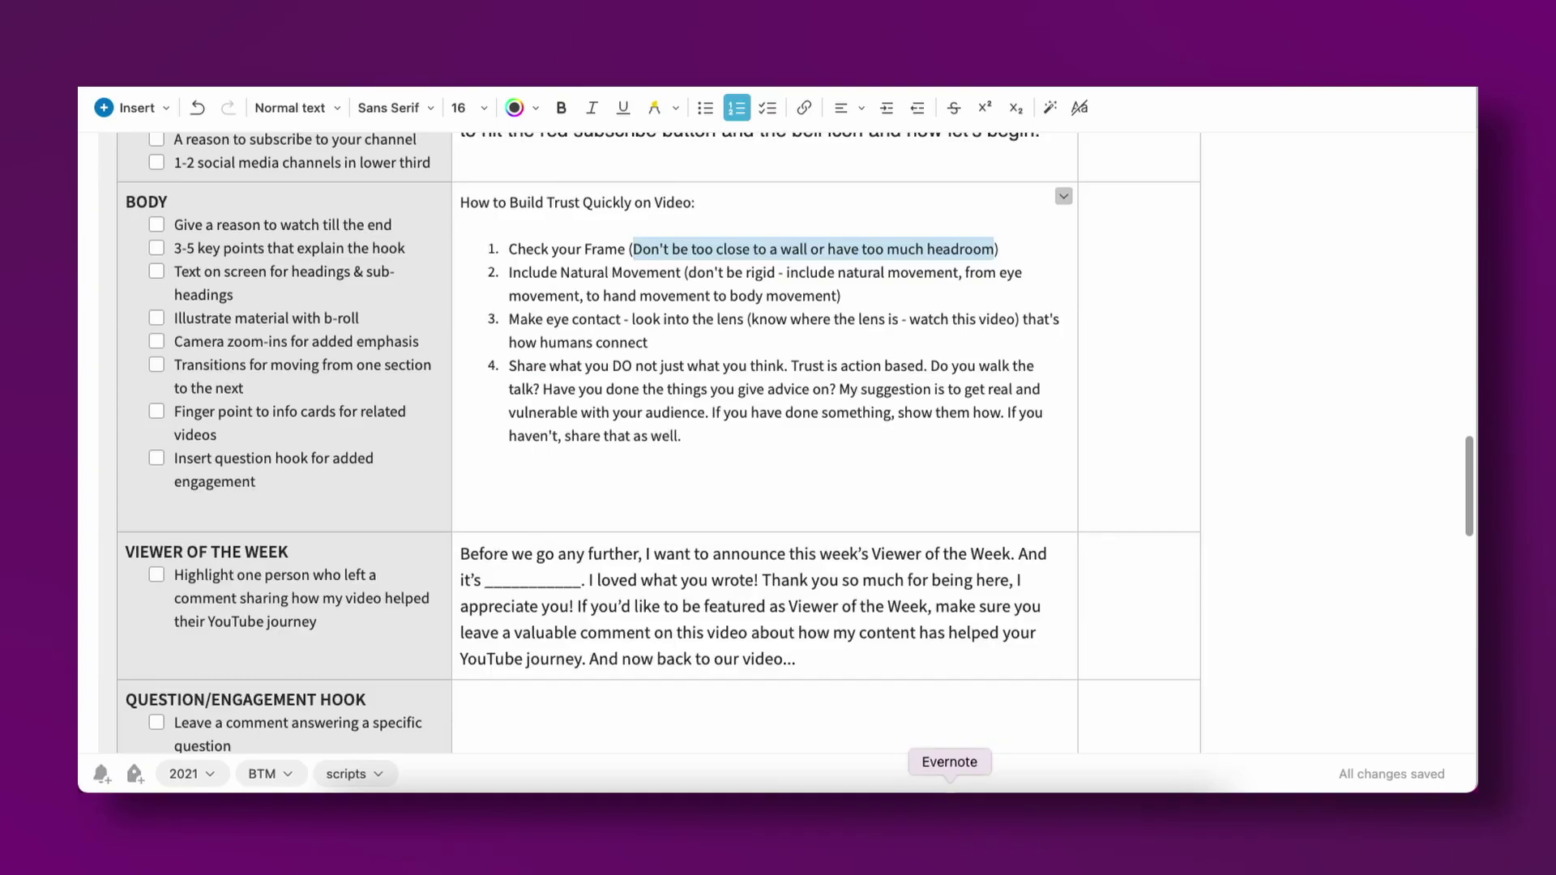
pyautogui.scroll(-10, 839, 398)
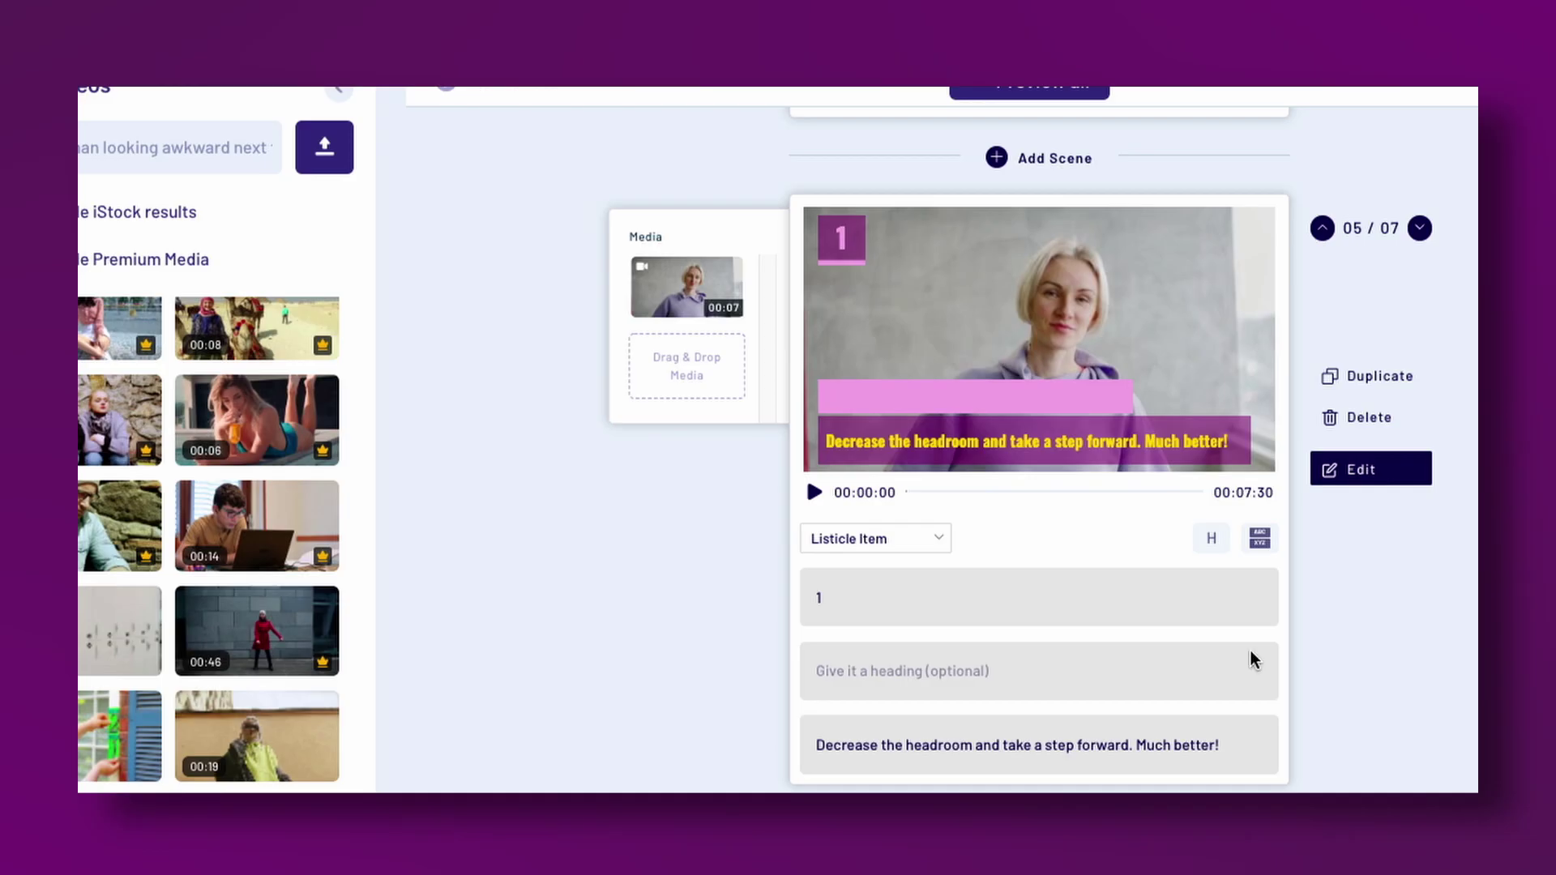
# Merge the last scene's information lines into "Download my Camera Confidence Checklist (link is in description)" and scrub through the scene preview.
pyautogui.scroll(-8, 1249, 650)
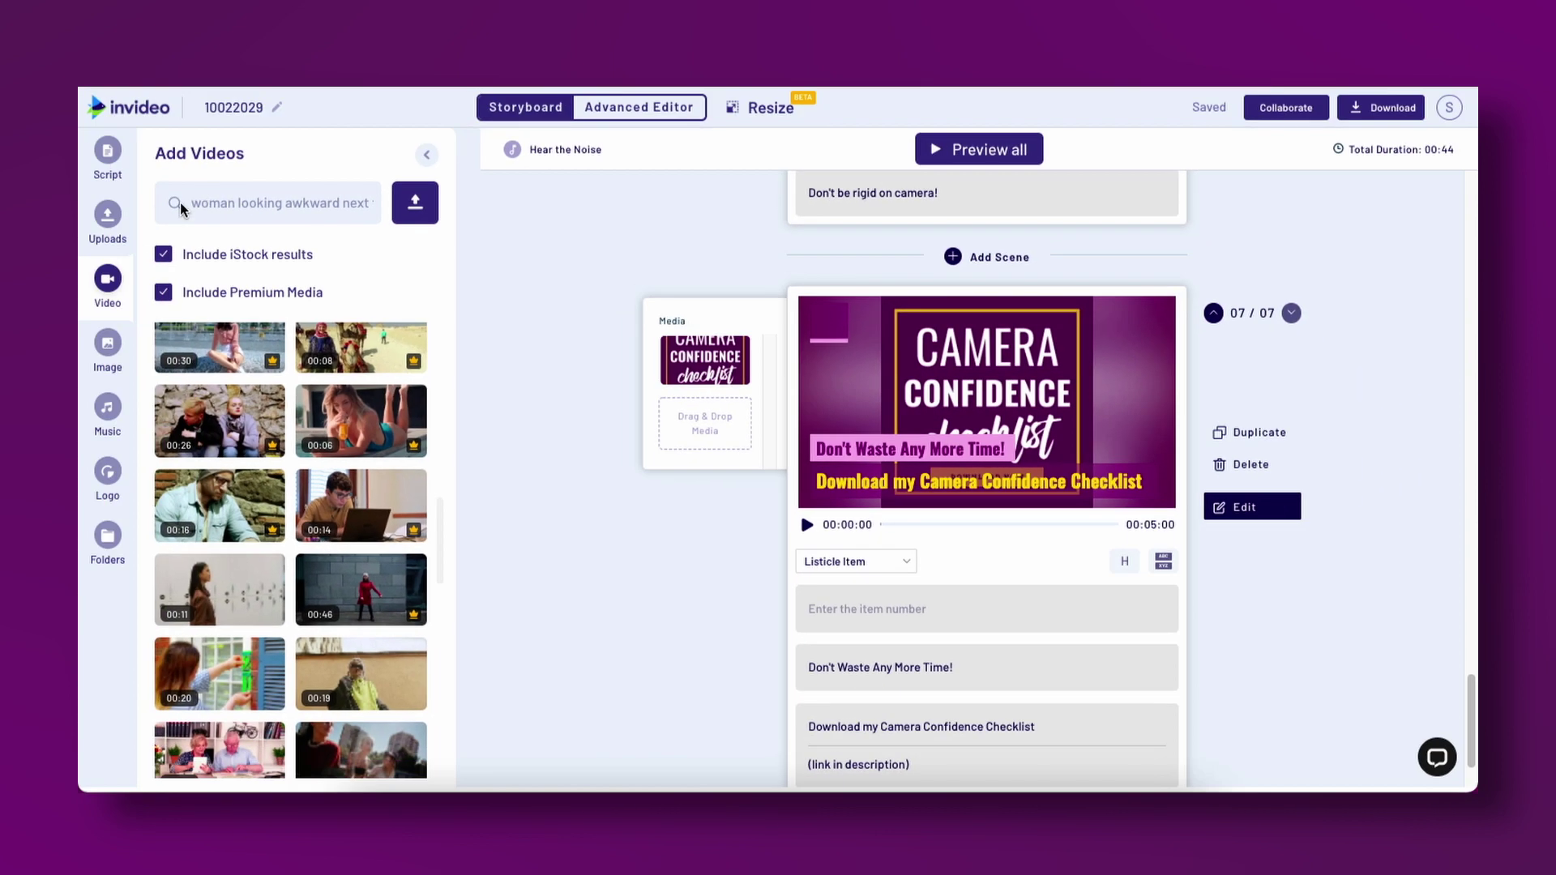
pyautogui.click(106, 219)
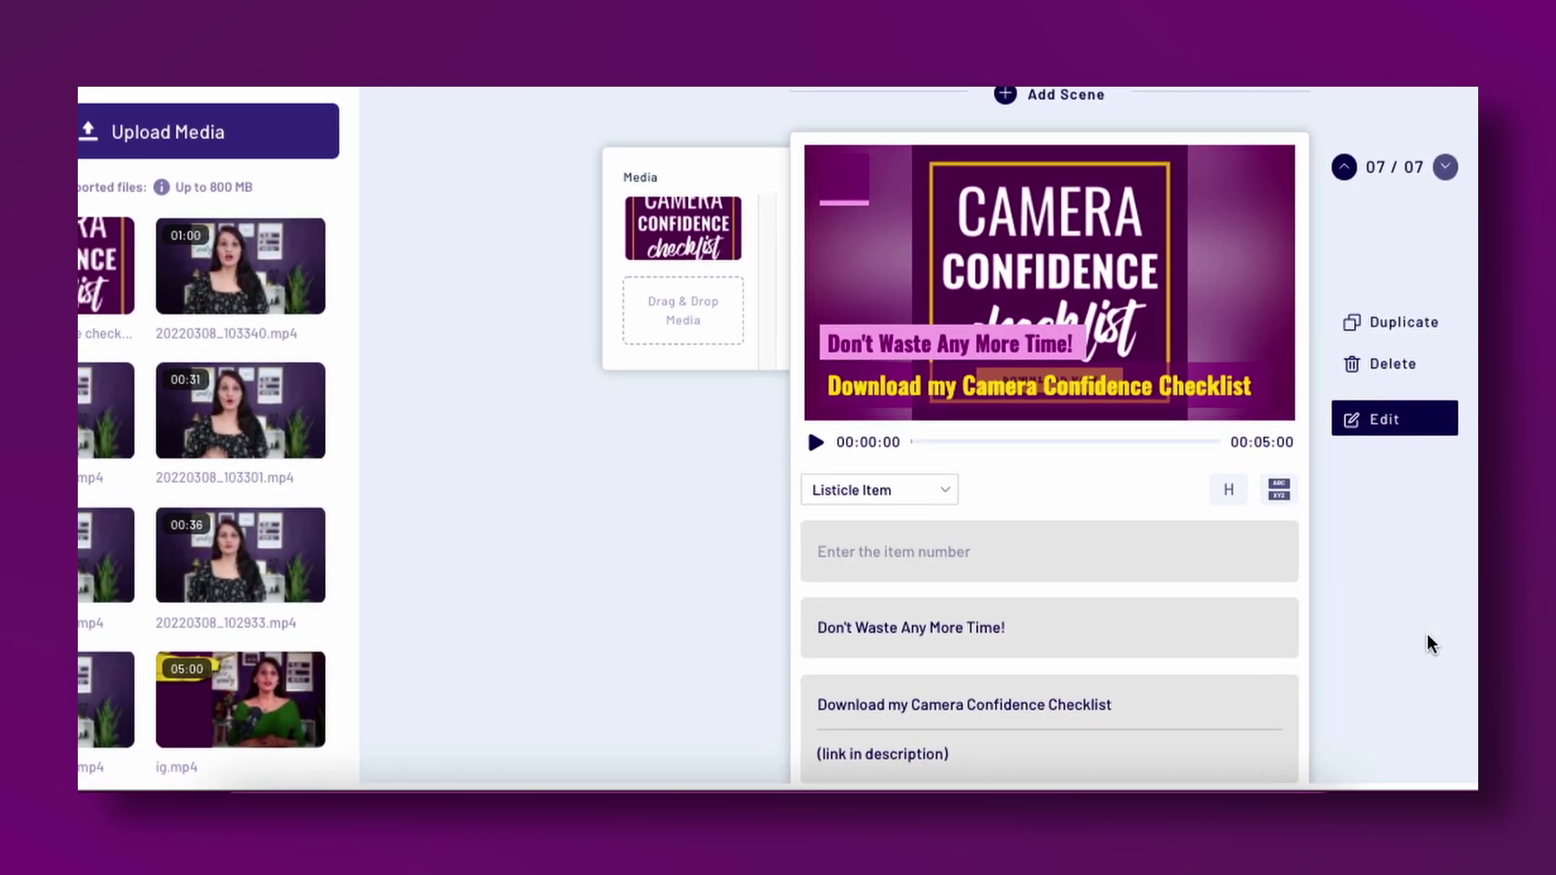
pyautogui.scroll(-2, 1426, 632)
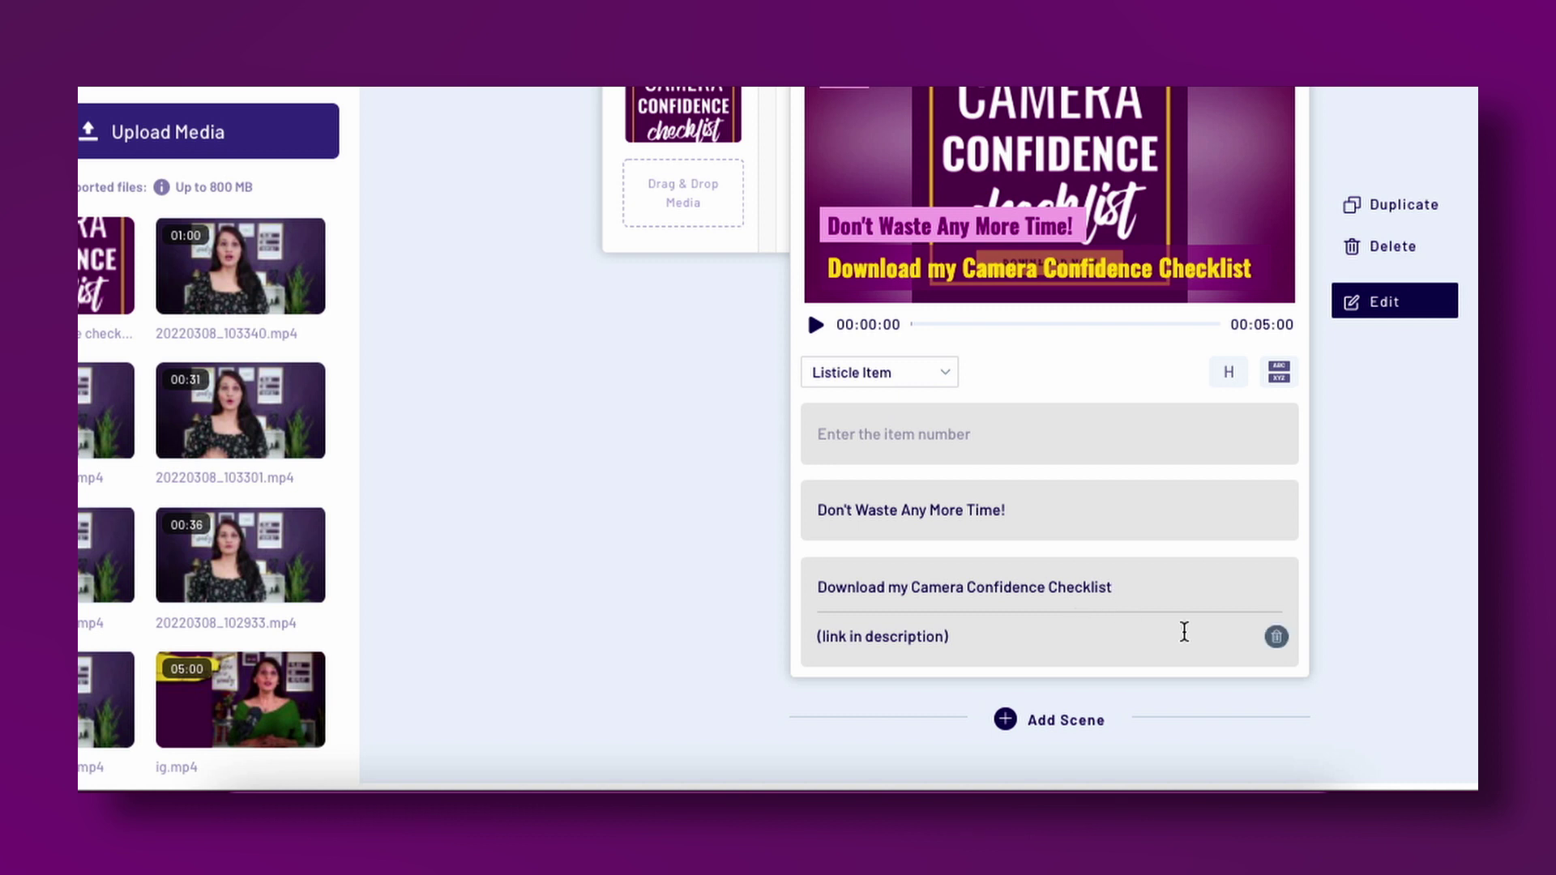
pyautogui.click(1276, 638)
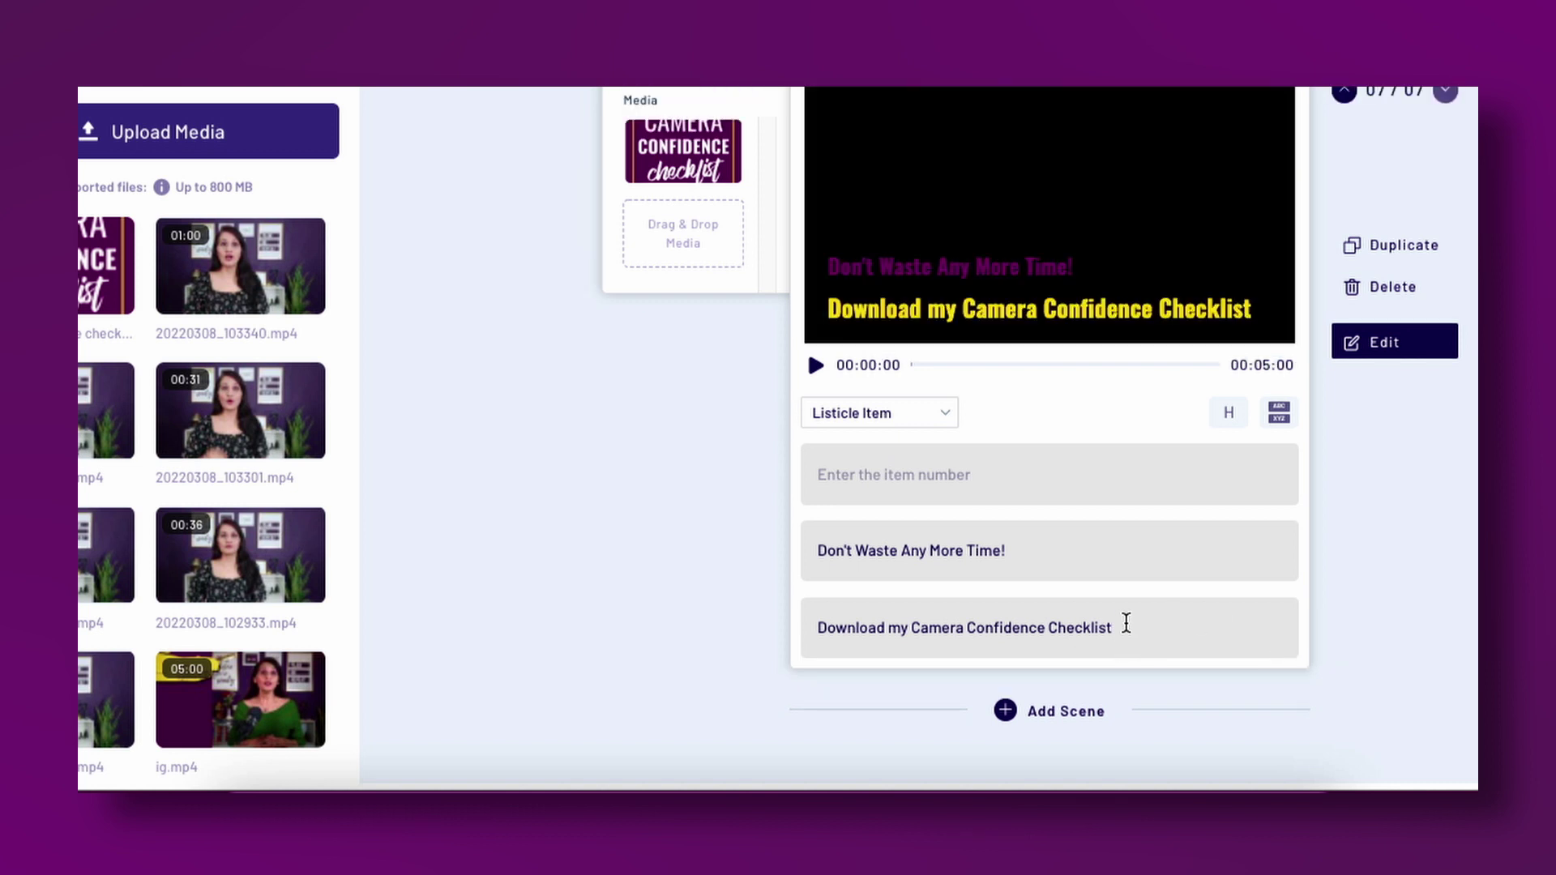
pyautogui.click(1125, 625)
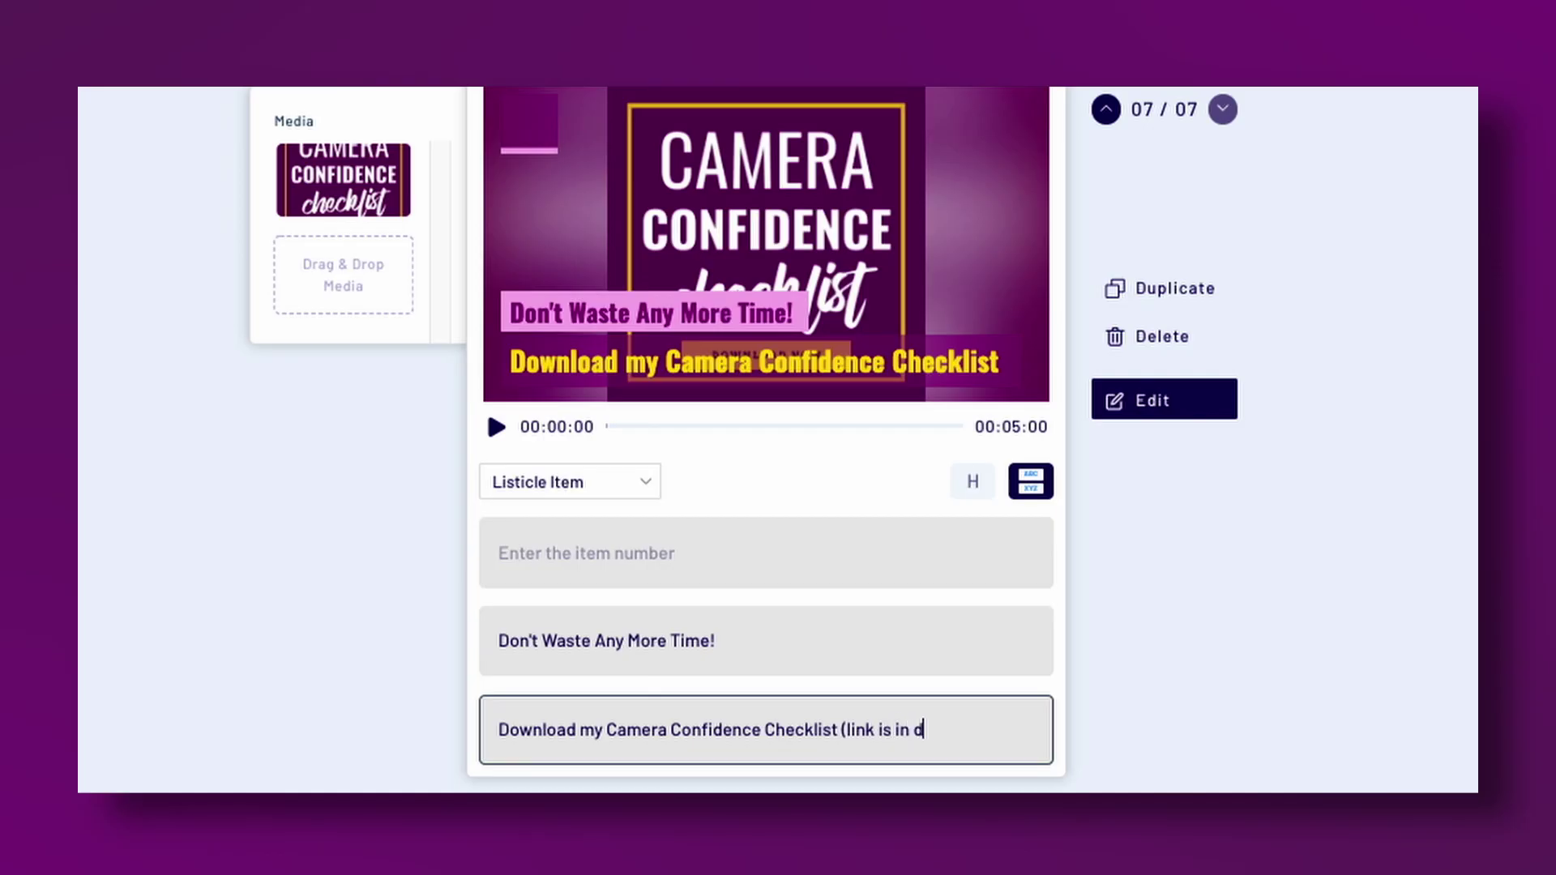
pyautogui.write('ion')
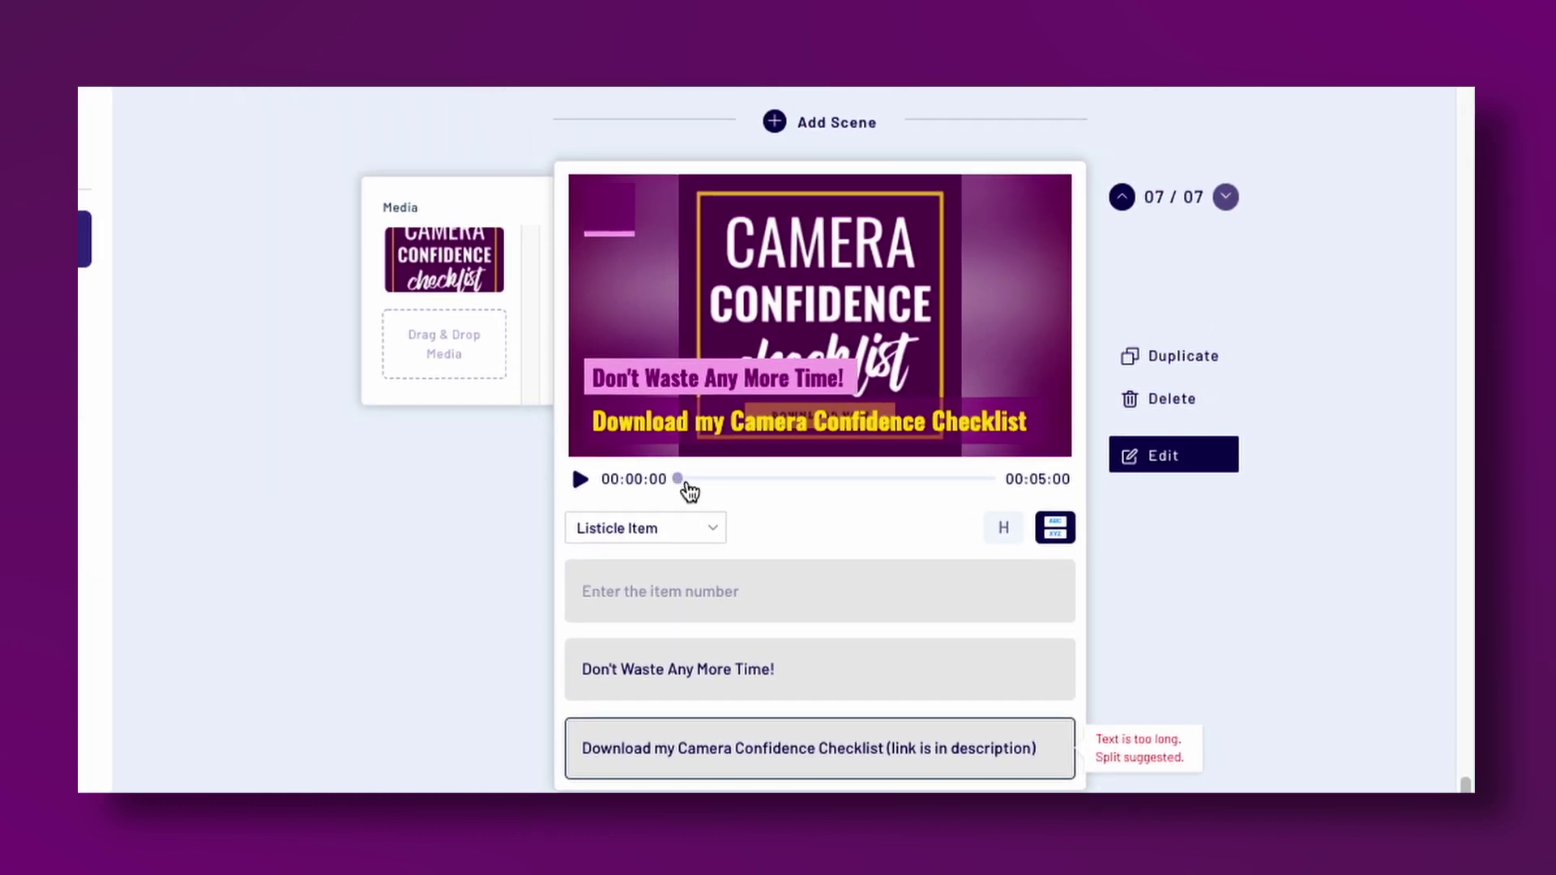
pyautogui.click(796, 480)
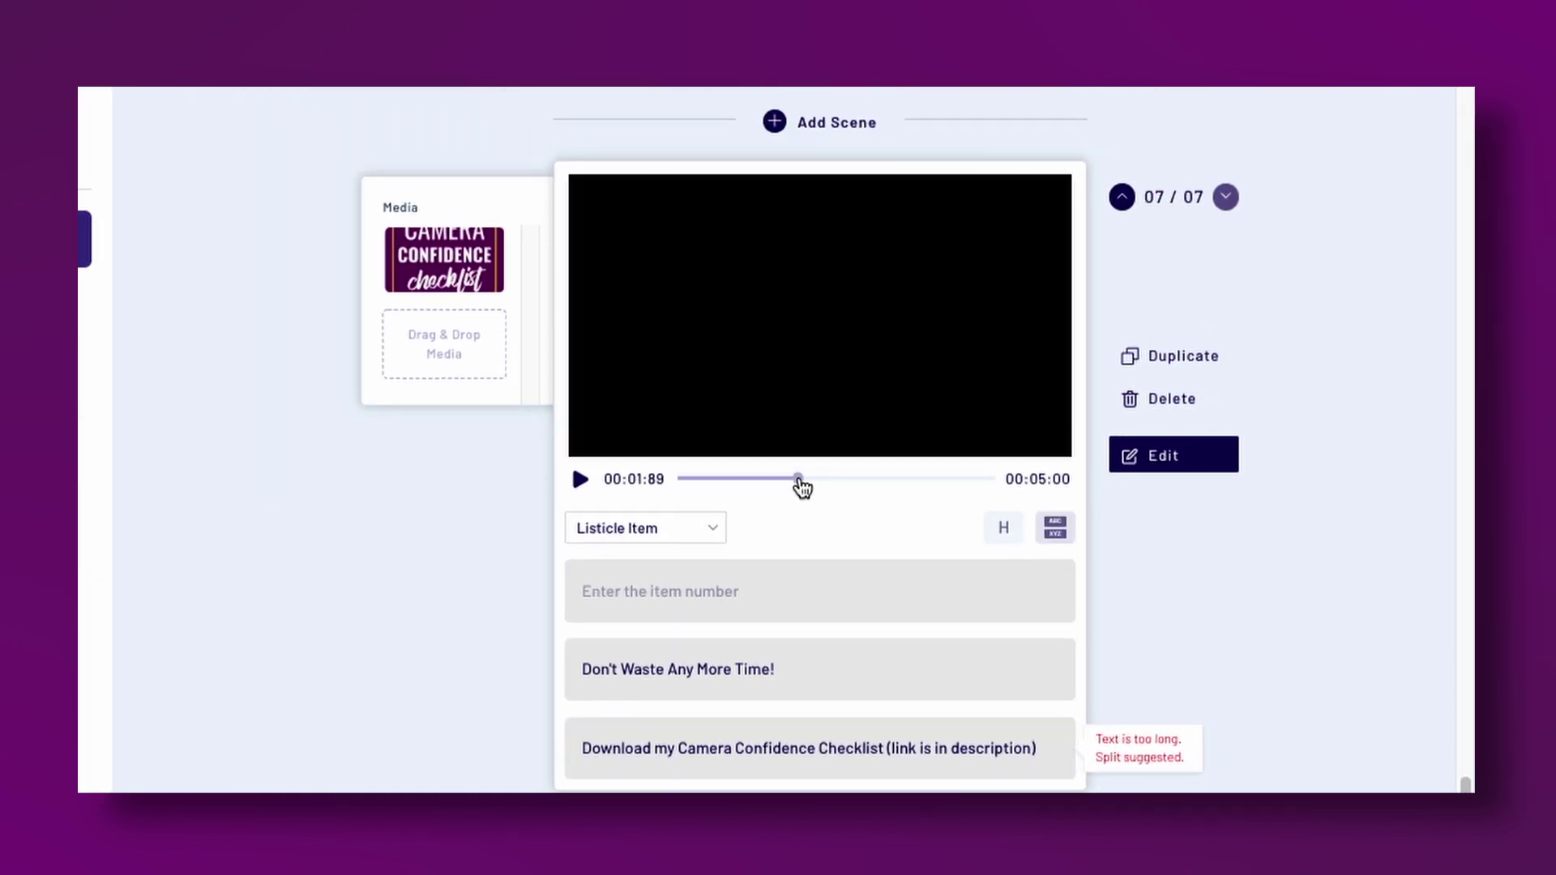
pyautogui.click(937, 480)
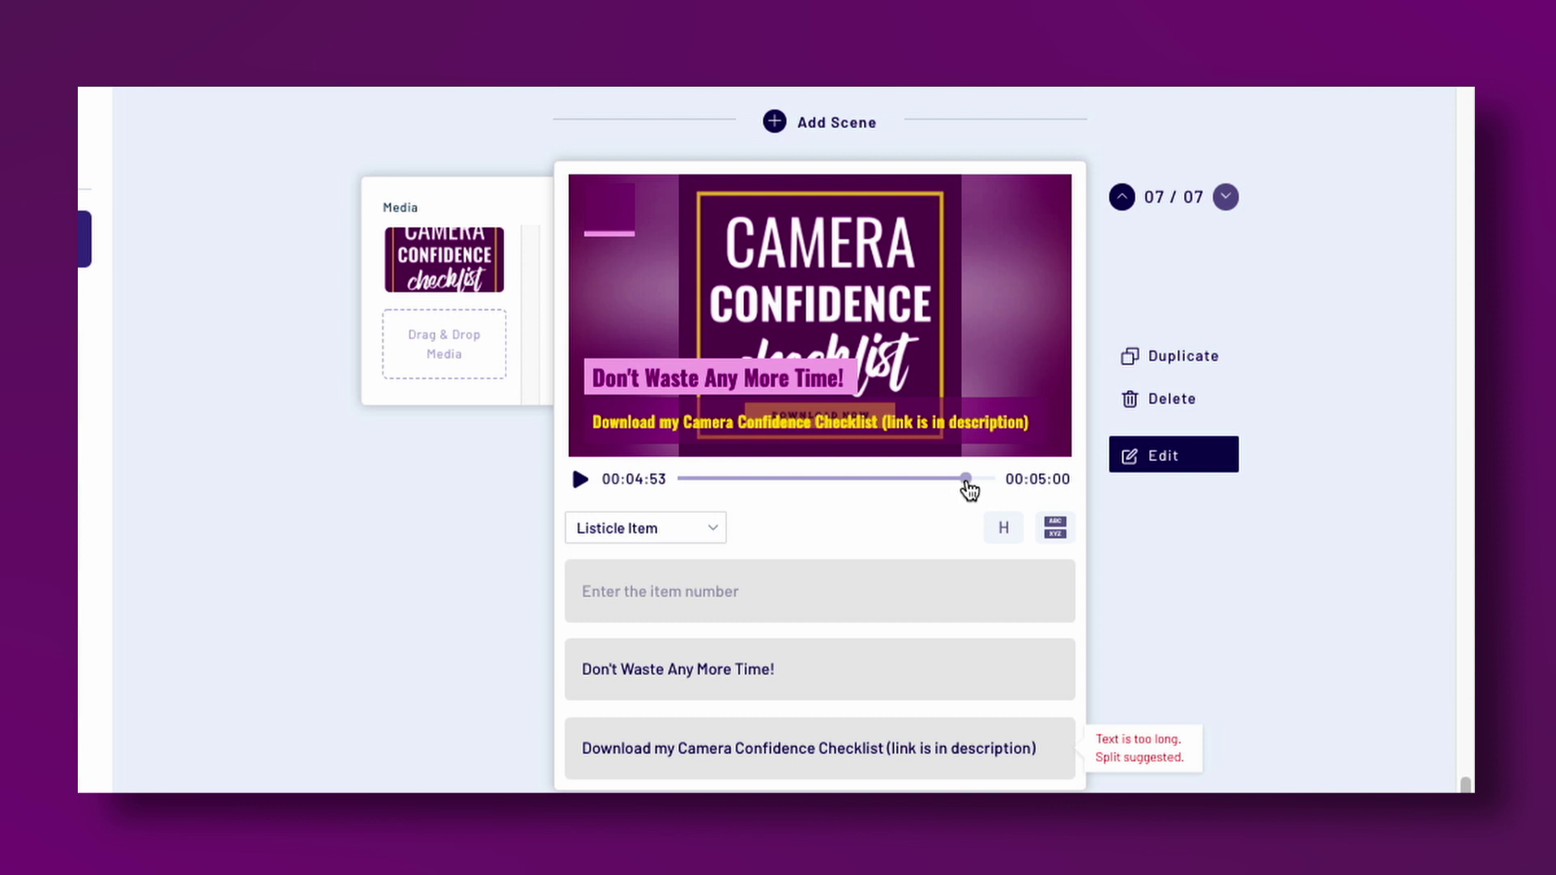
# Split the last scene's information text before "(link is in description)" and play the scene.
pyautogui.click(886, 749)
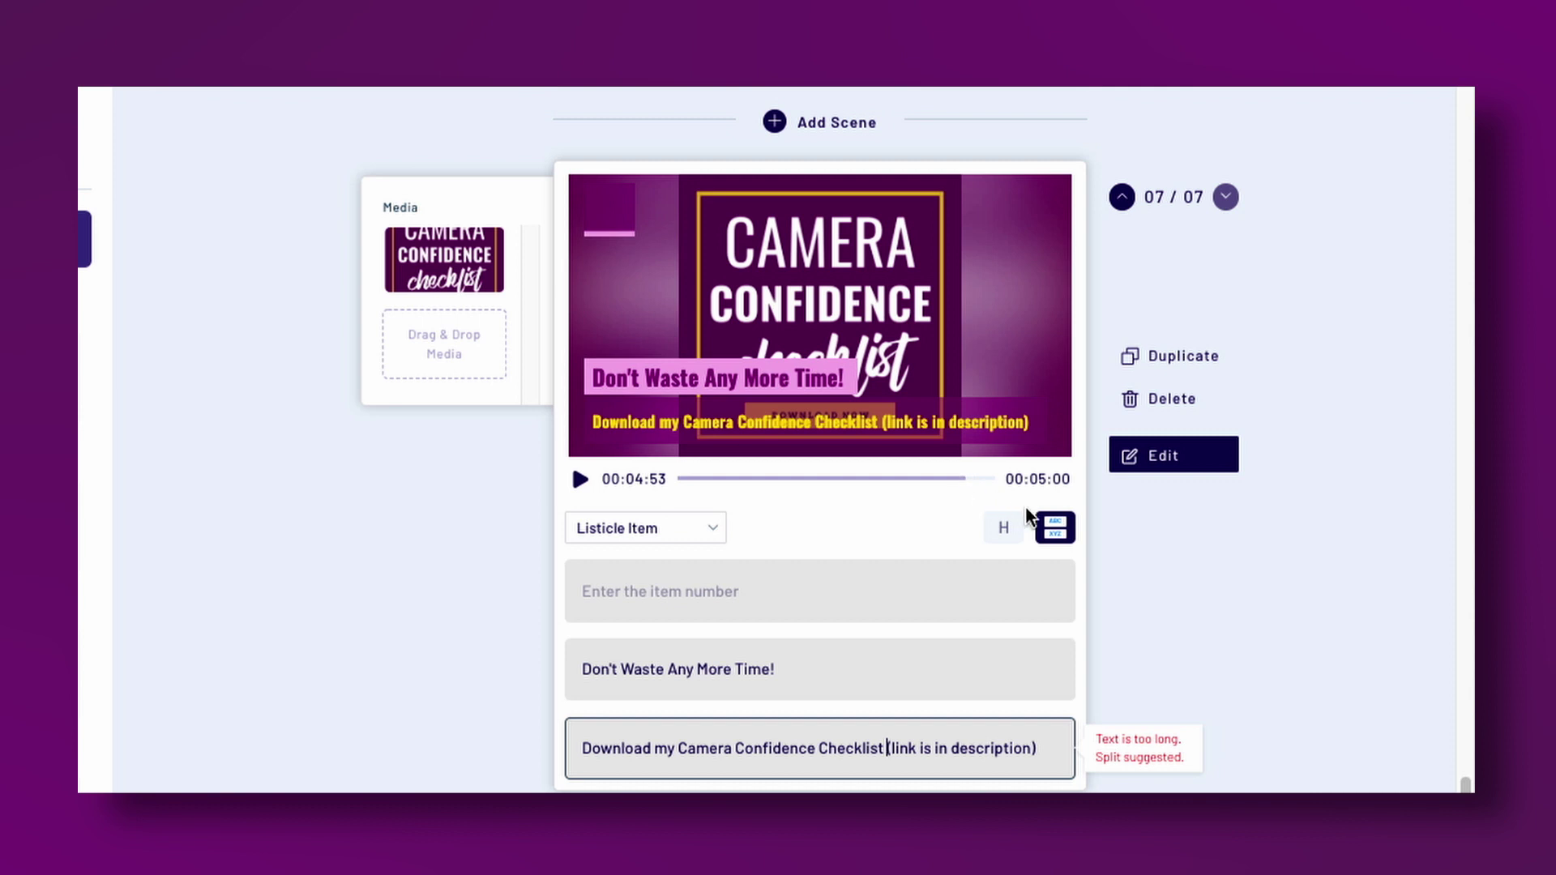
pyautogui.click(1055, 531)
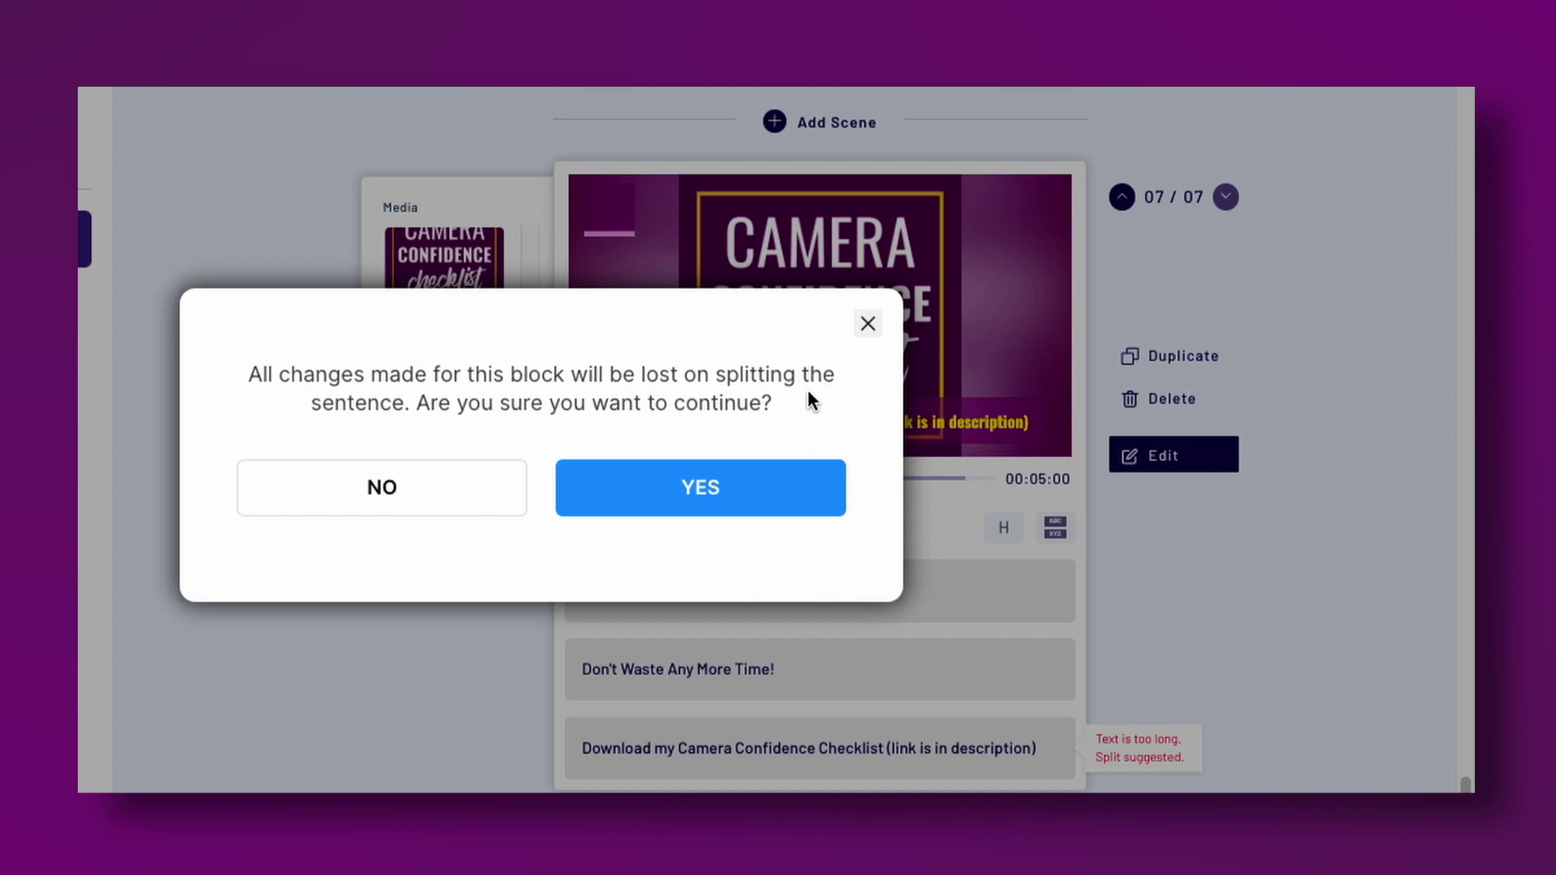
pyautogui.click(696, 487)
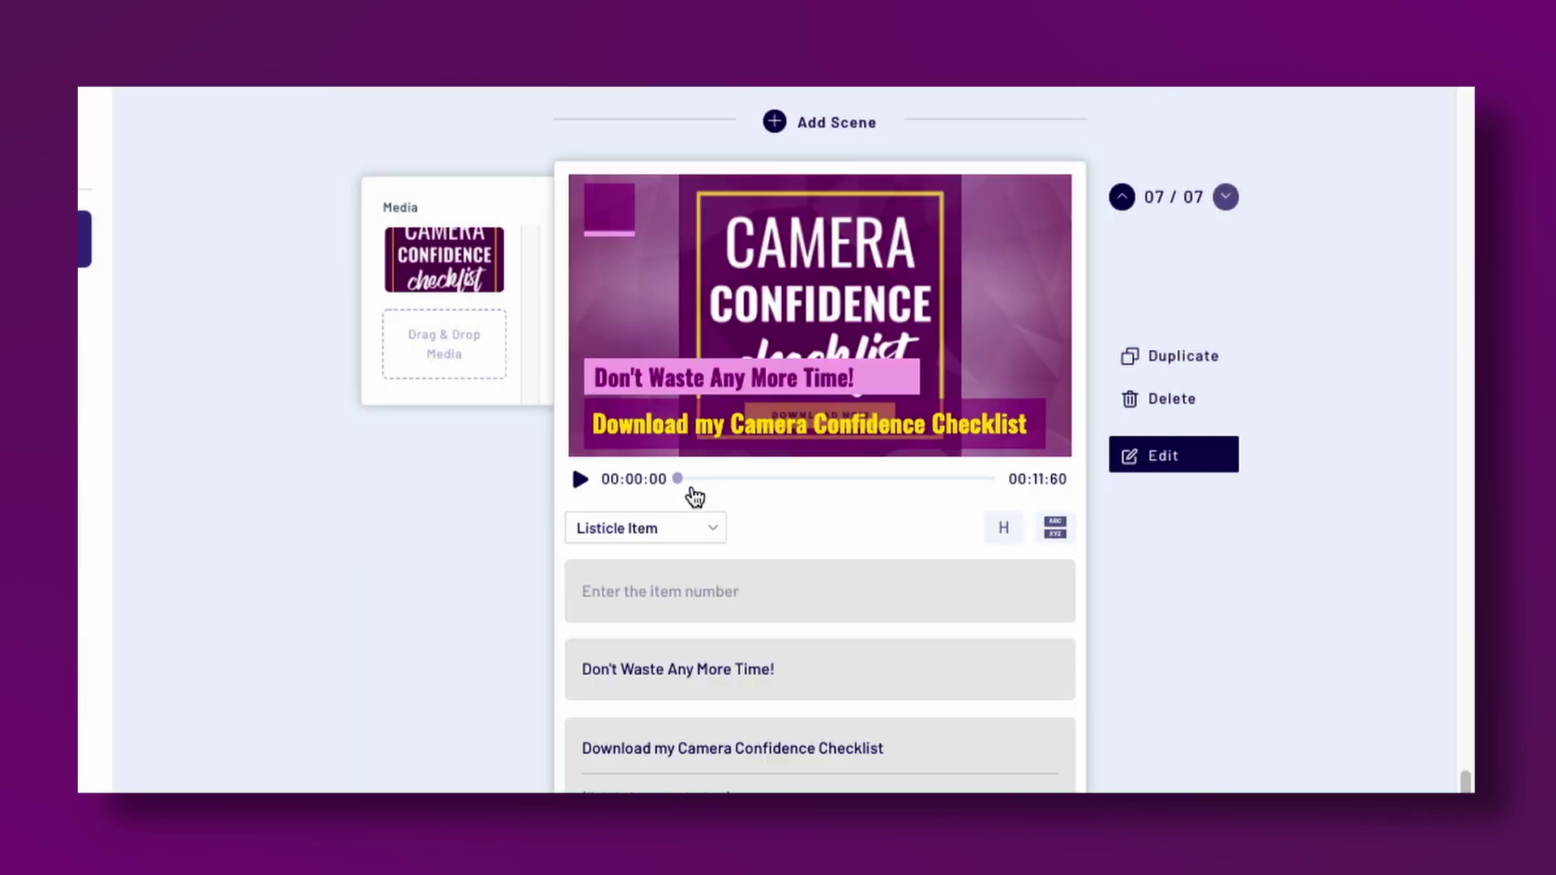
pyautogui.click(580, 482)
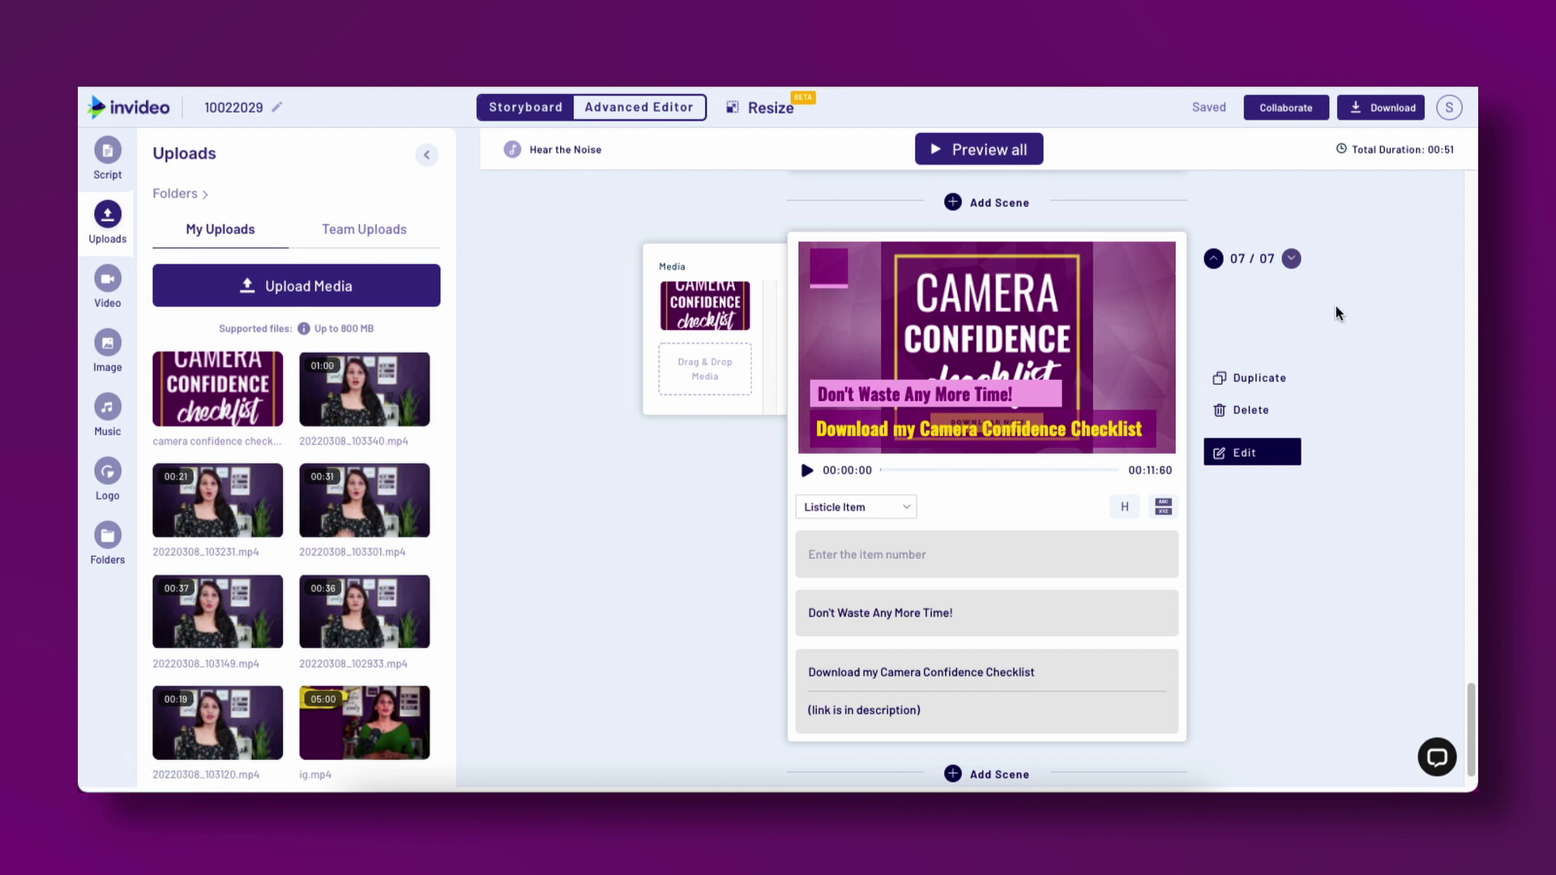
pyautogui.scroll(20, 1337, 314)
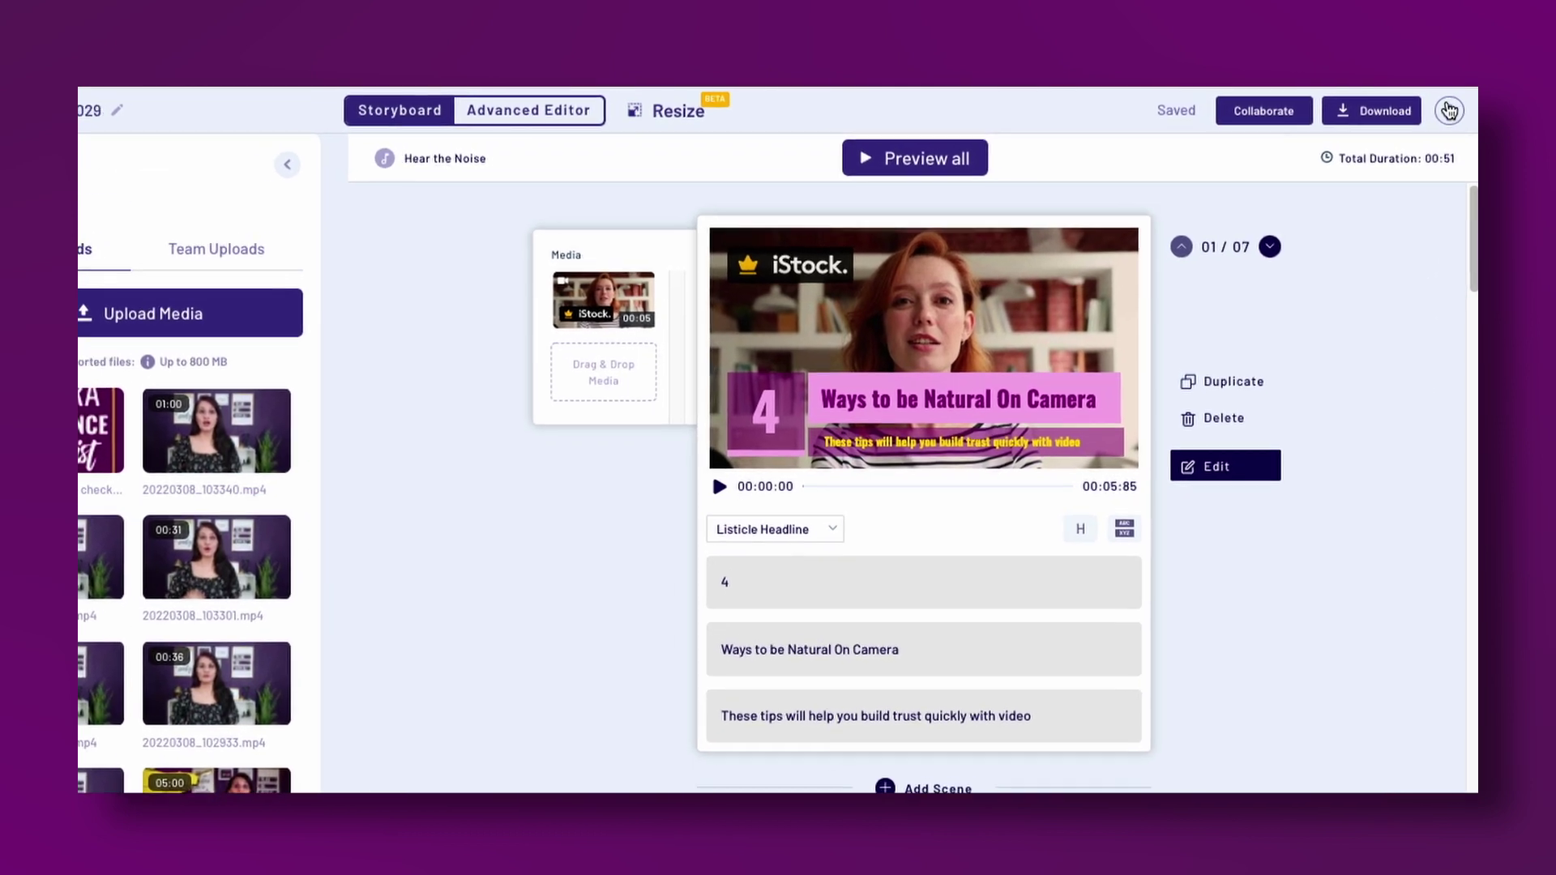
pyautogui.click(1449, 107)
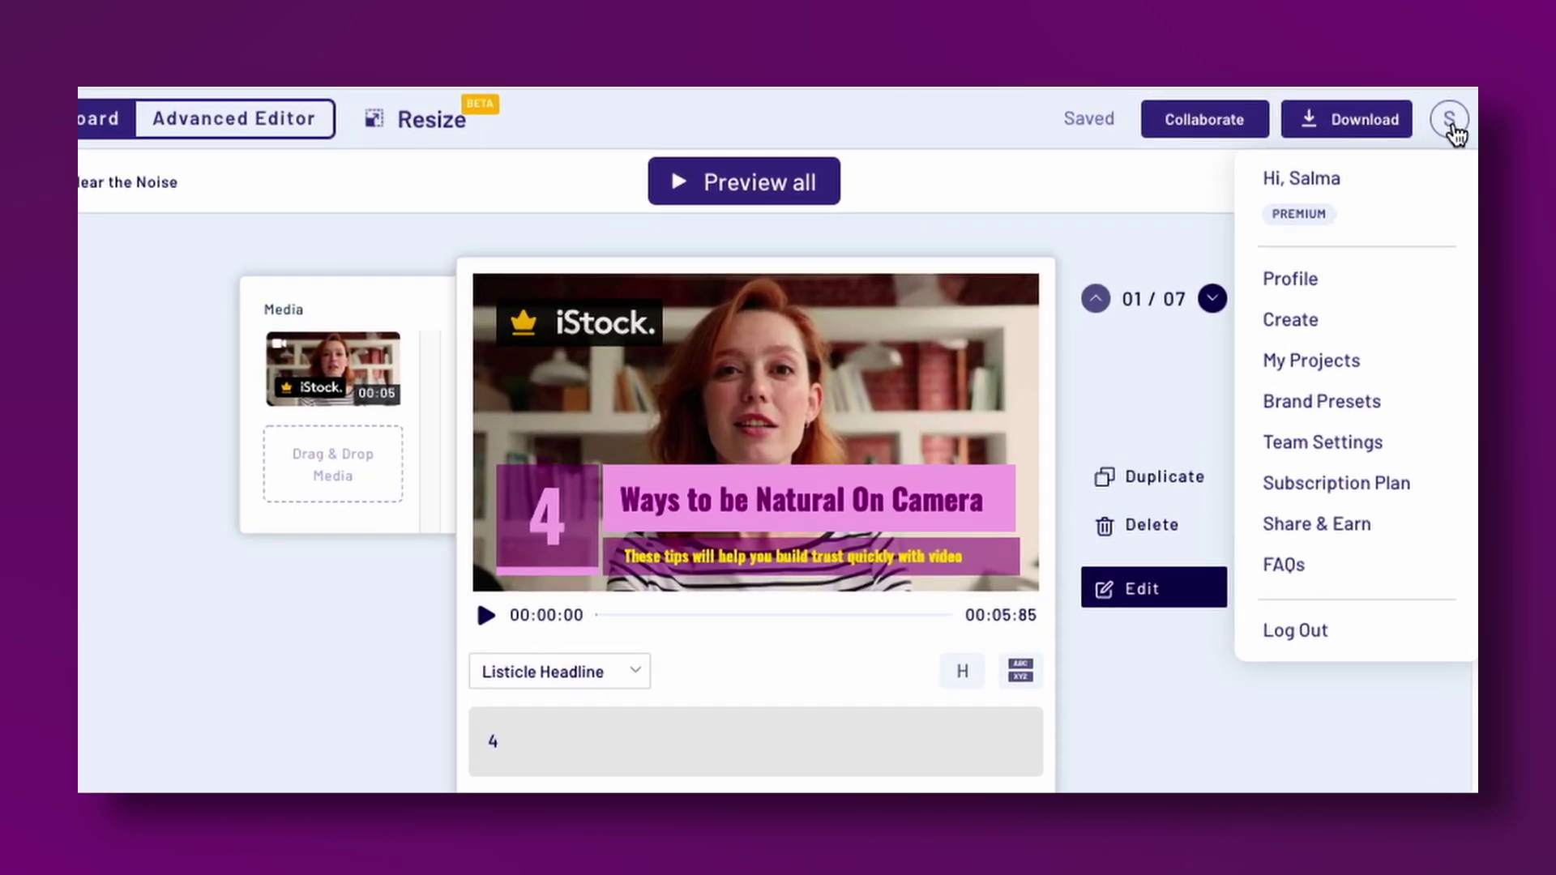
pyautogui.click(1407, 168)
pyautogui.click(1453, 128)
pyautogui.click(1453, 128)
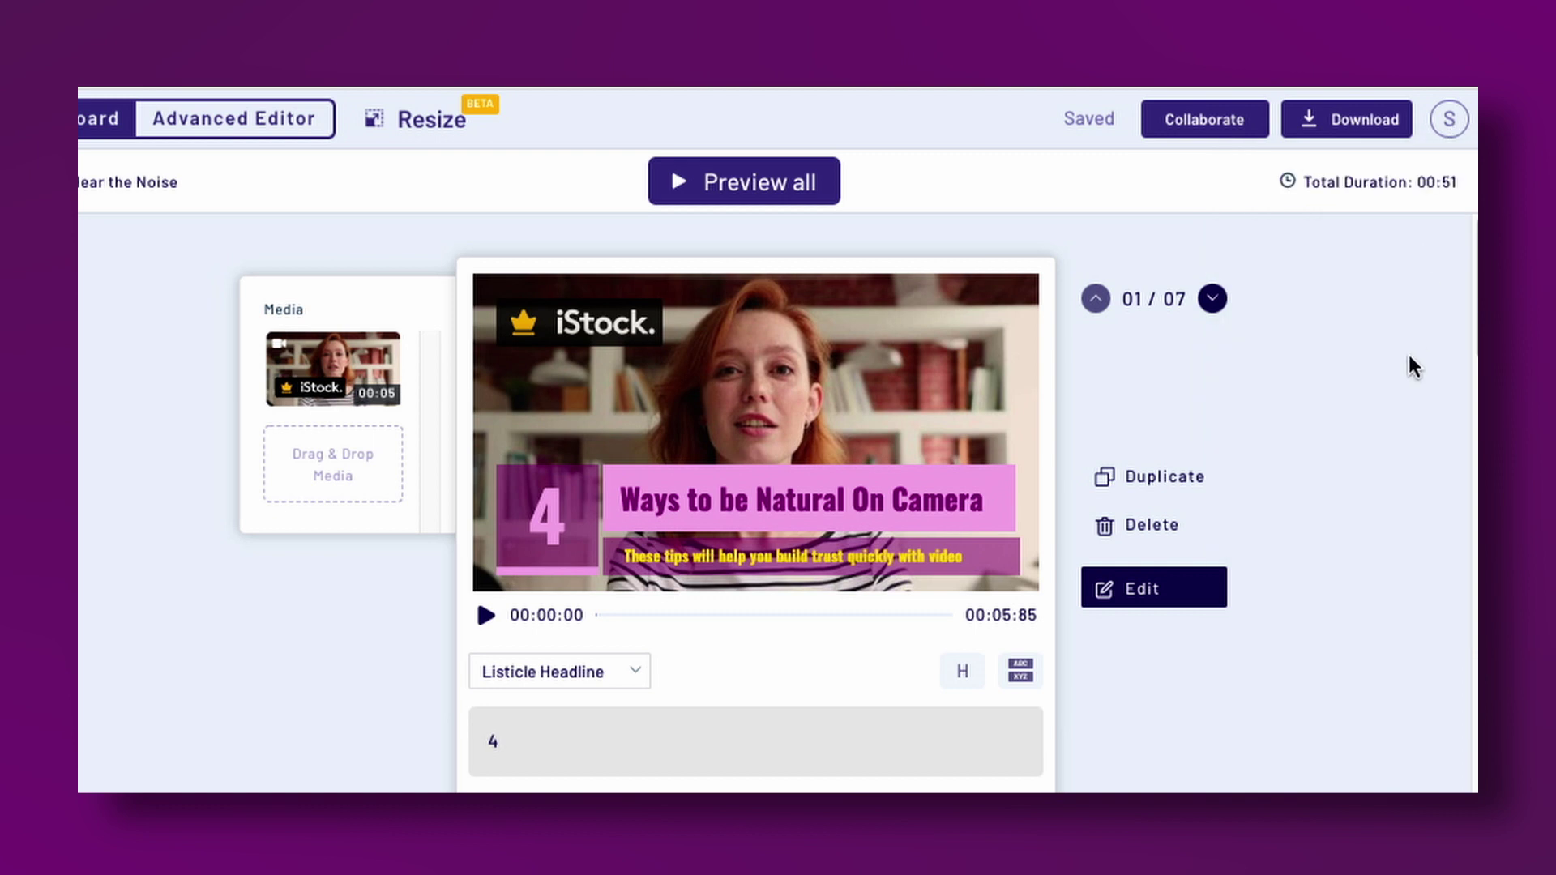
pyautogui.click(1467, 130)
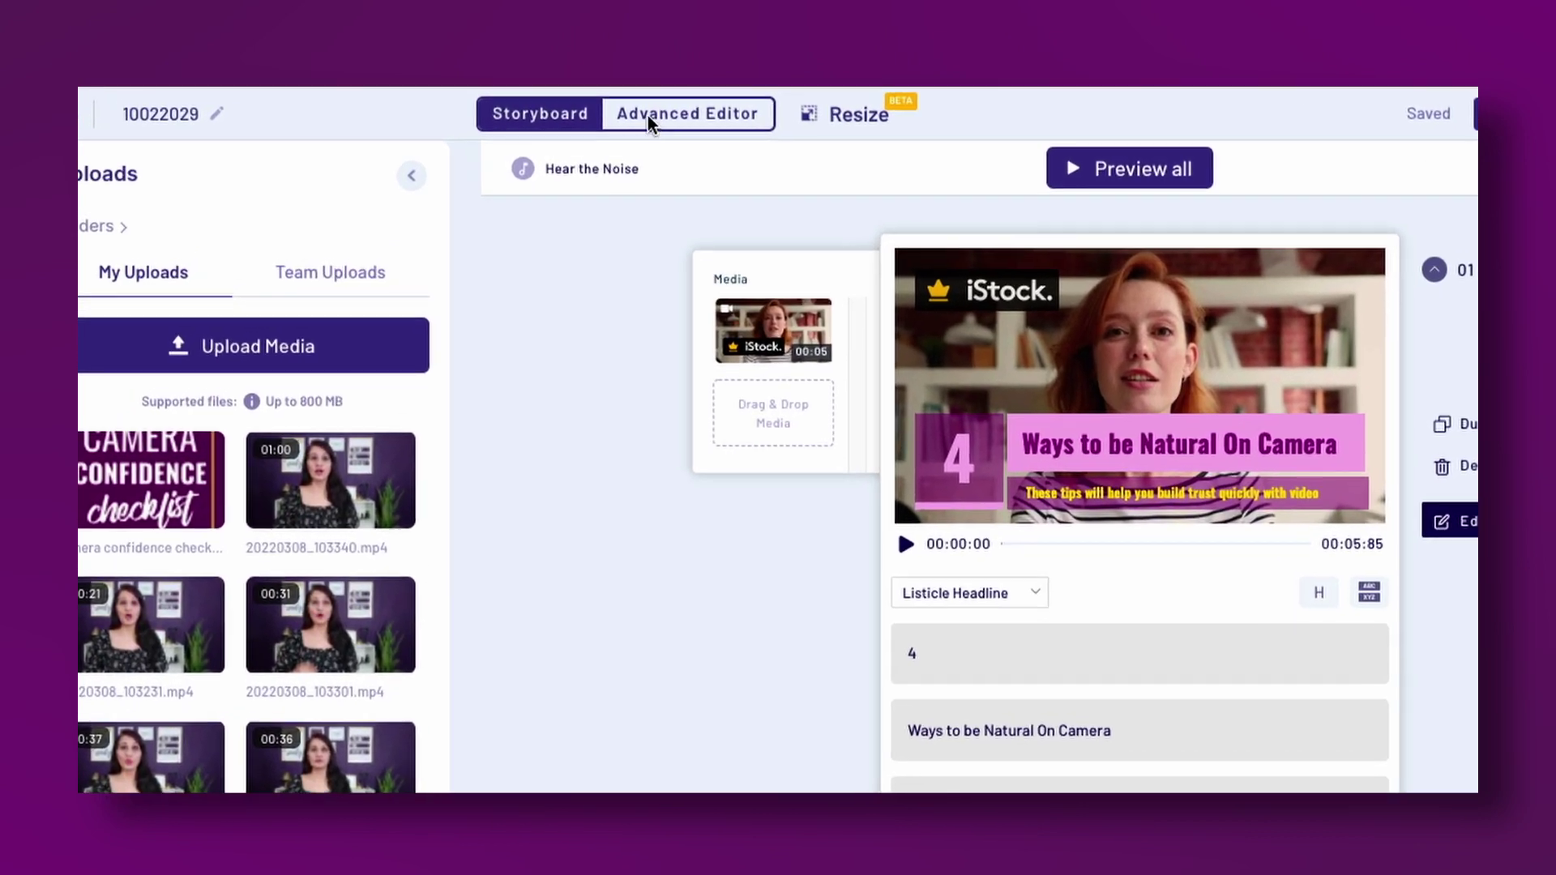
# Switch to the advanced editor, open the headline scene's layer timeline and select the "These tips will help you build trust quickly with video" text.
pyautogui.click(629, 115)
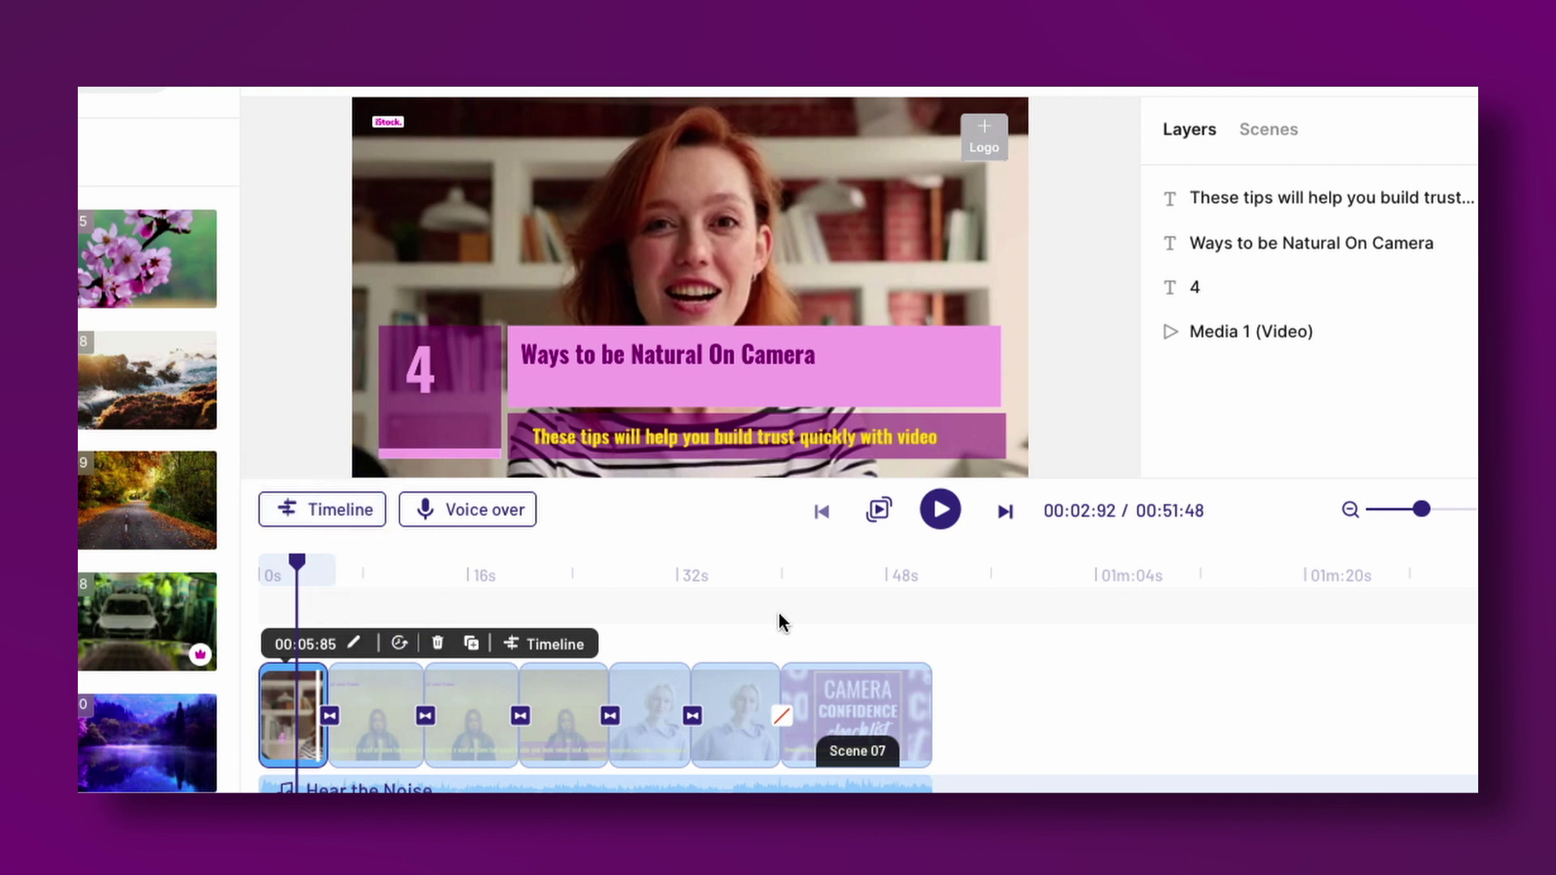
pyautogui.click(302, 512)
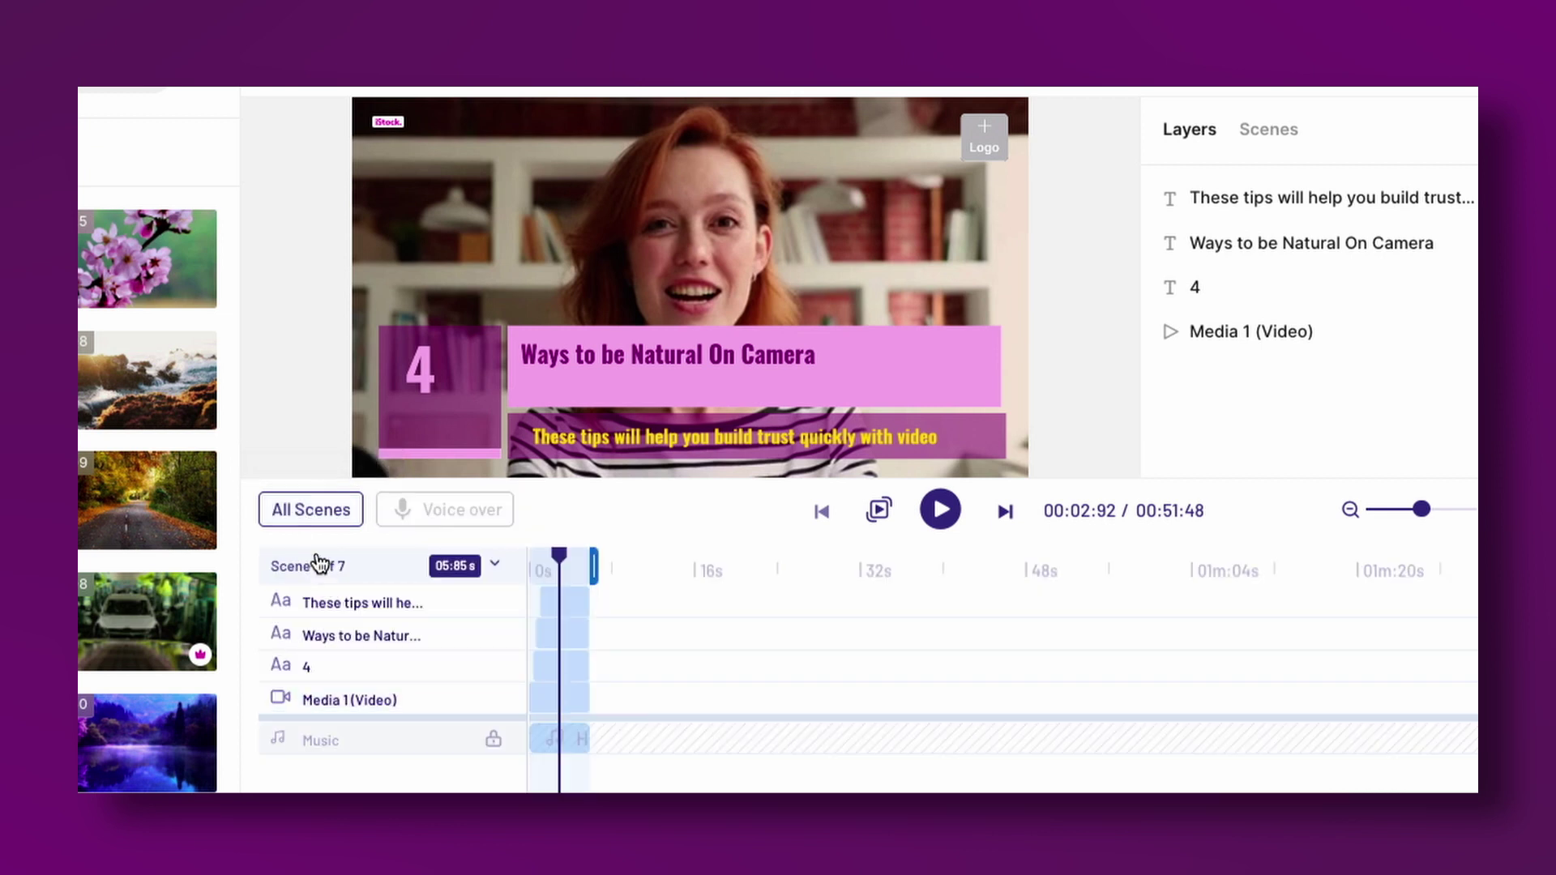
pyautogui.click(337, 667)
pyautogui.click(318, 614)
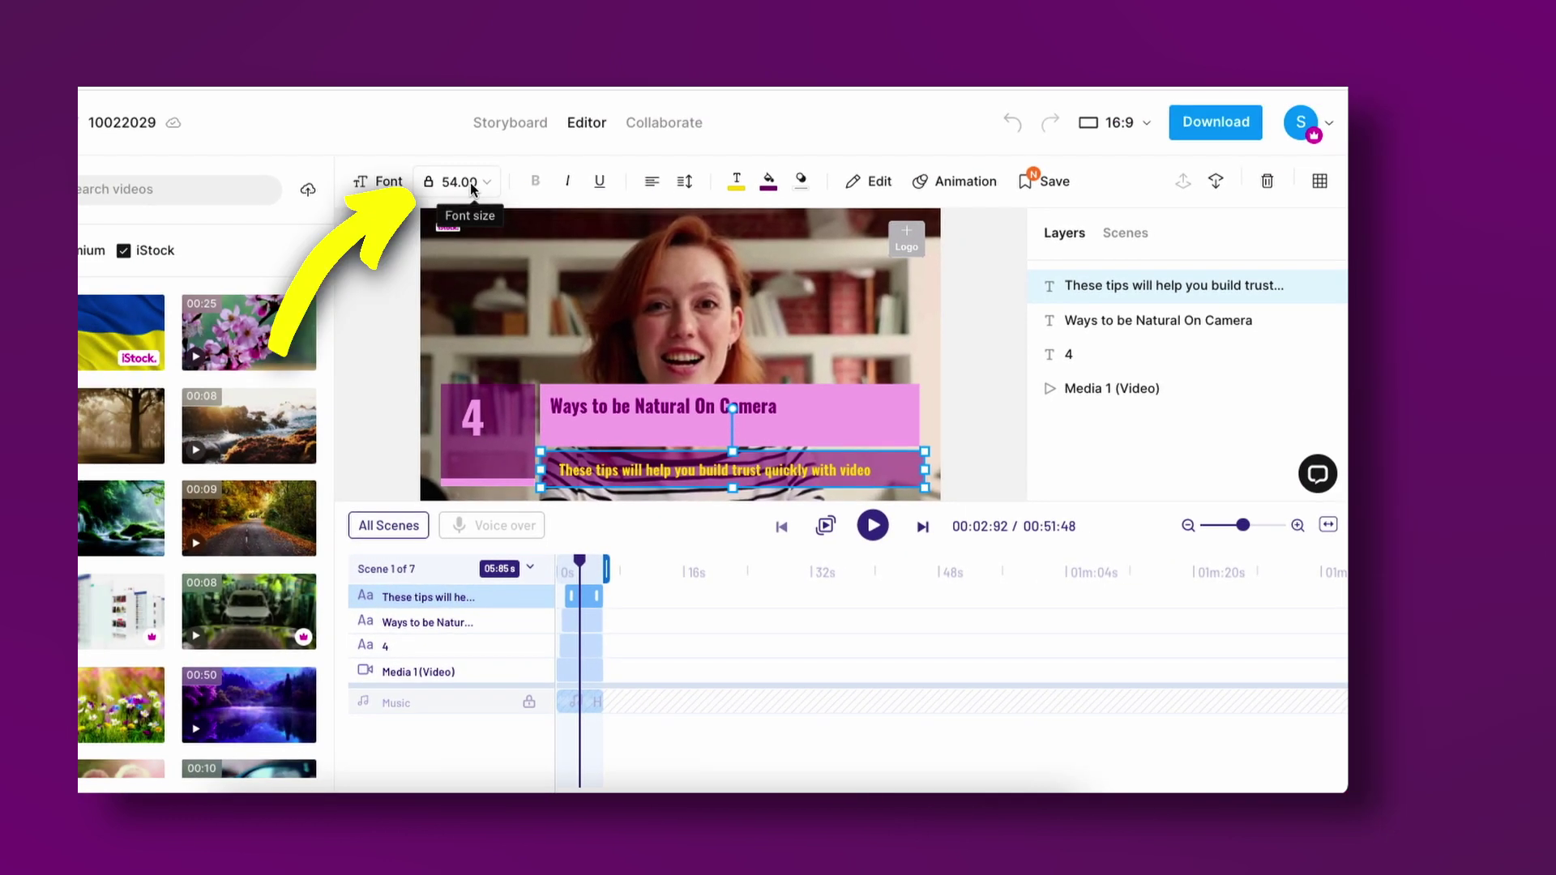
# Try font sizes 56 and 64 on the headline scene's "These tips will help you build trust quickly with video" text, ending on 56.
pyautogui.click(470, 184)
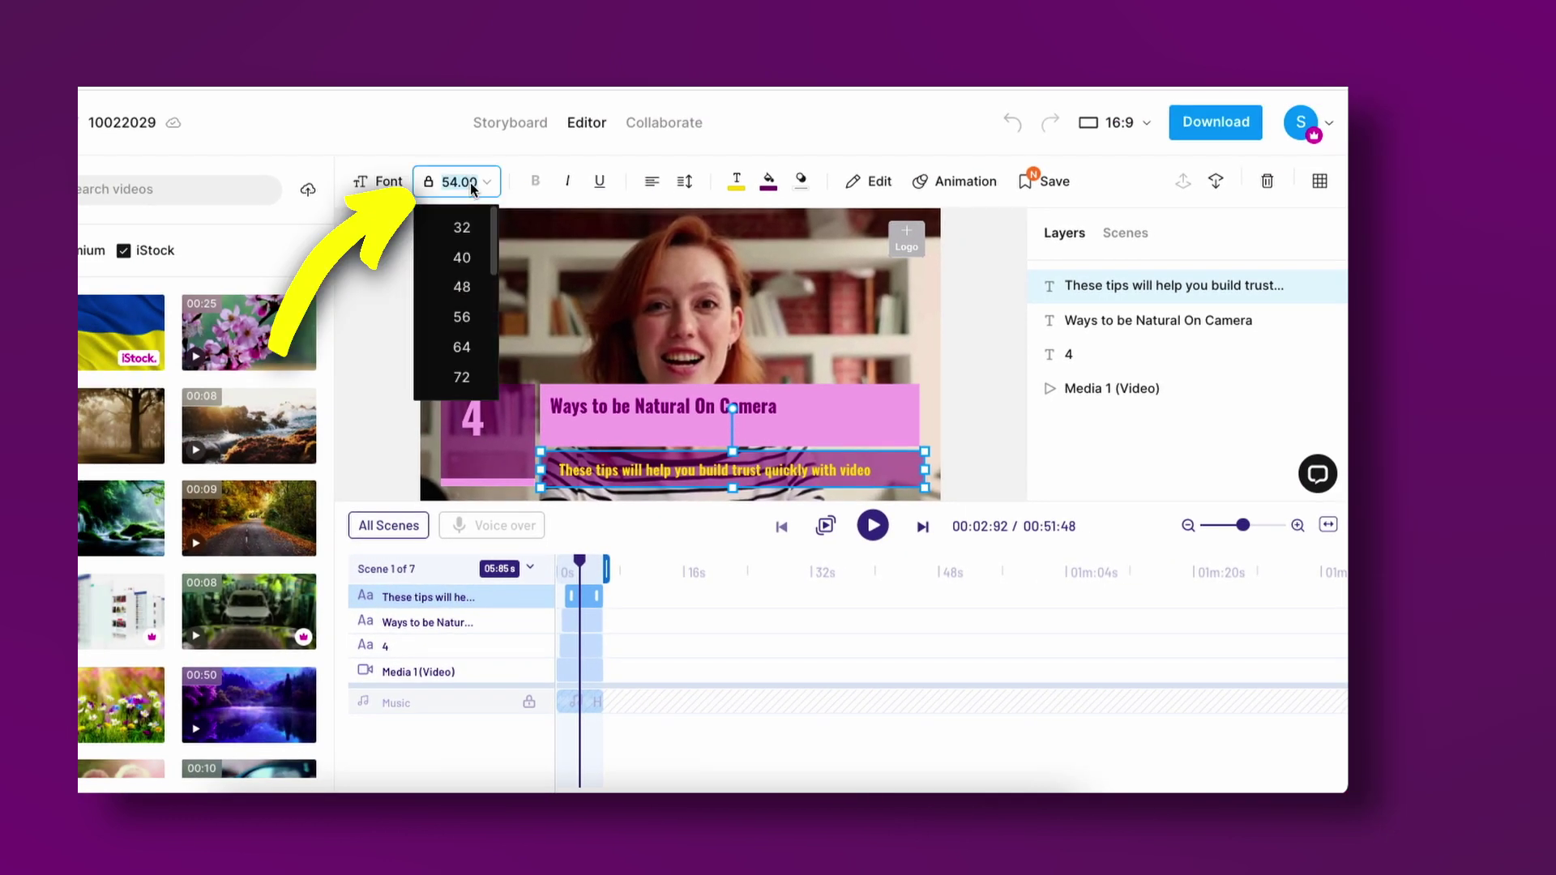
pyautogui.click(449, 323)
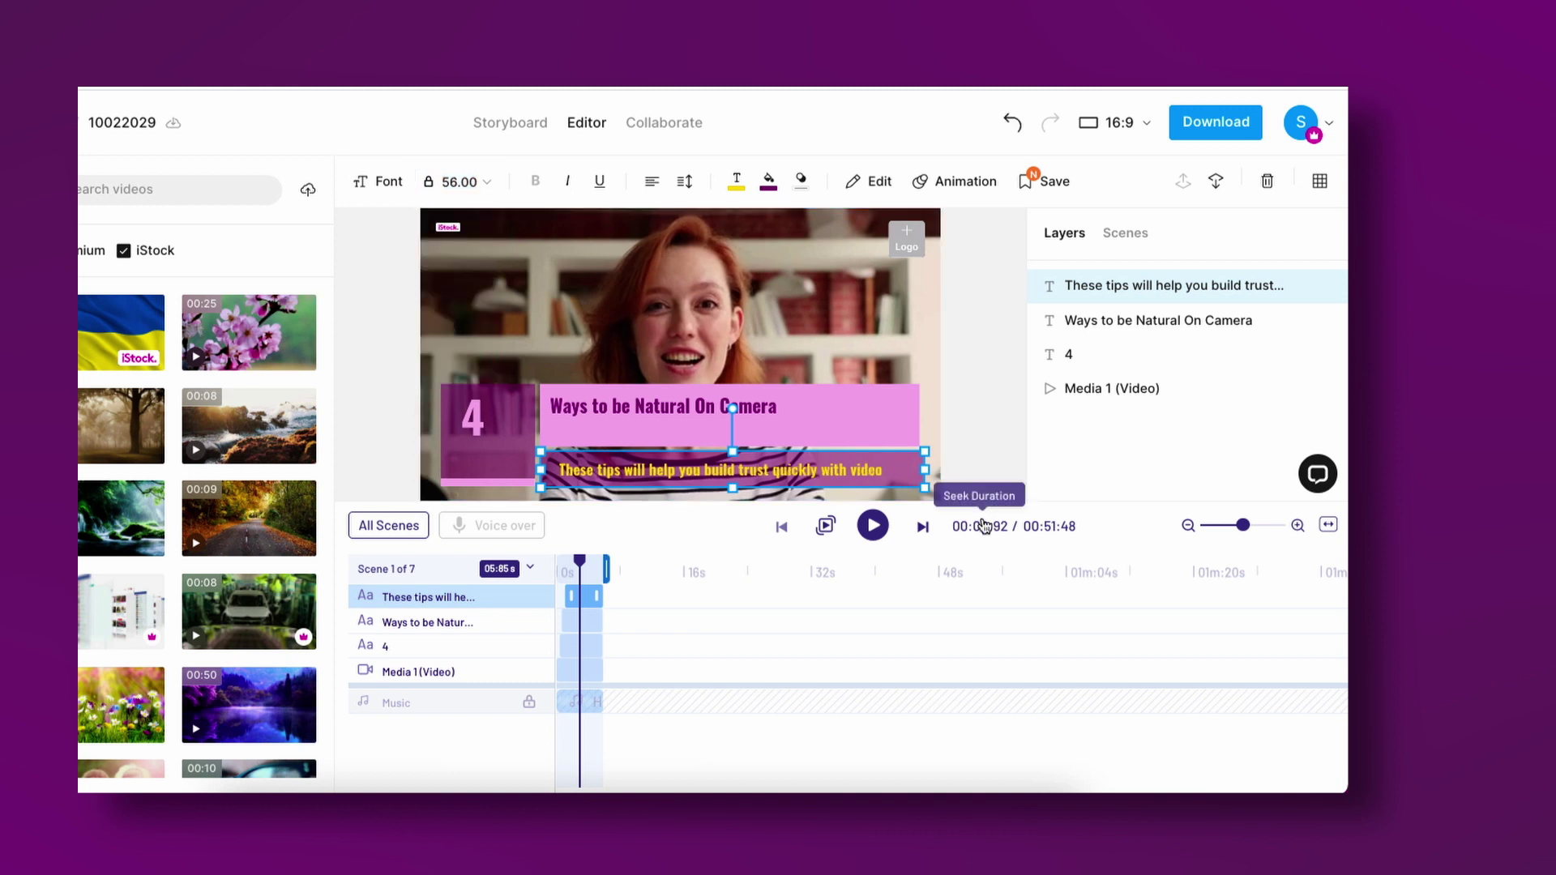
pyautogui.click(456, 190)
pyautogui.click(445, 347)
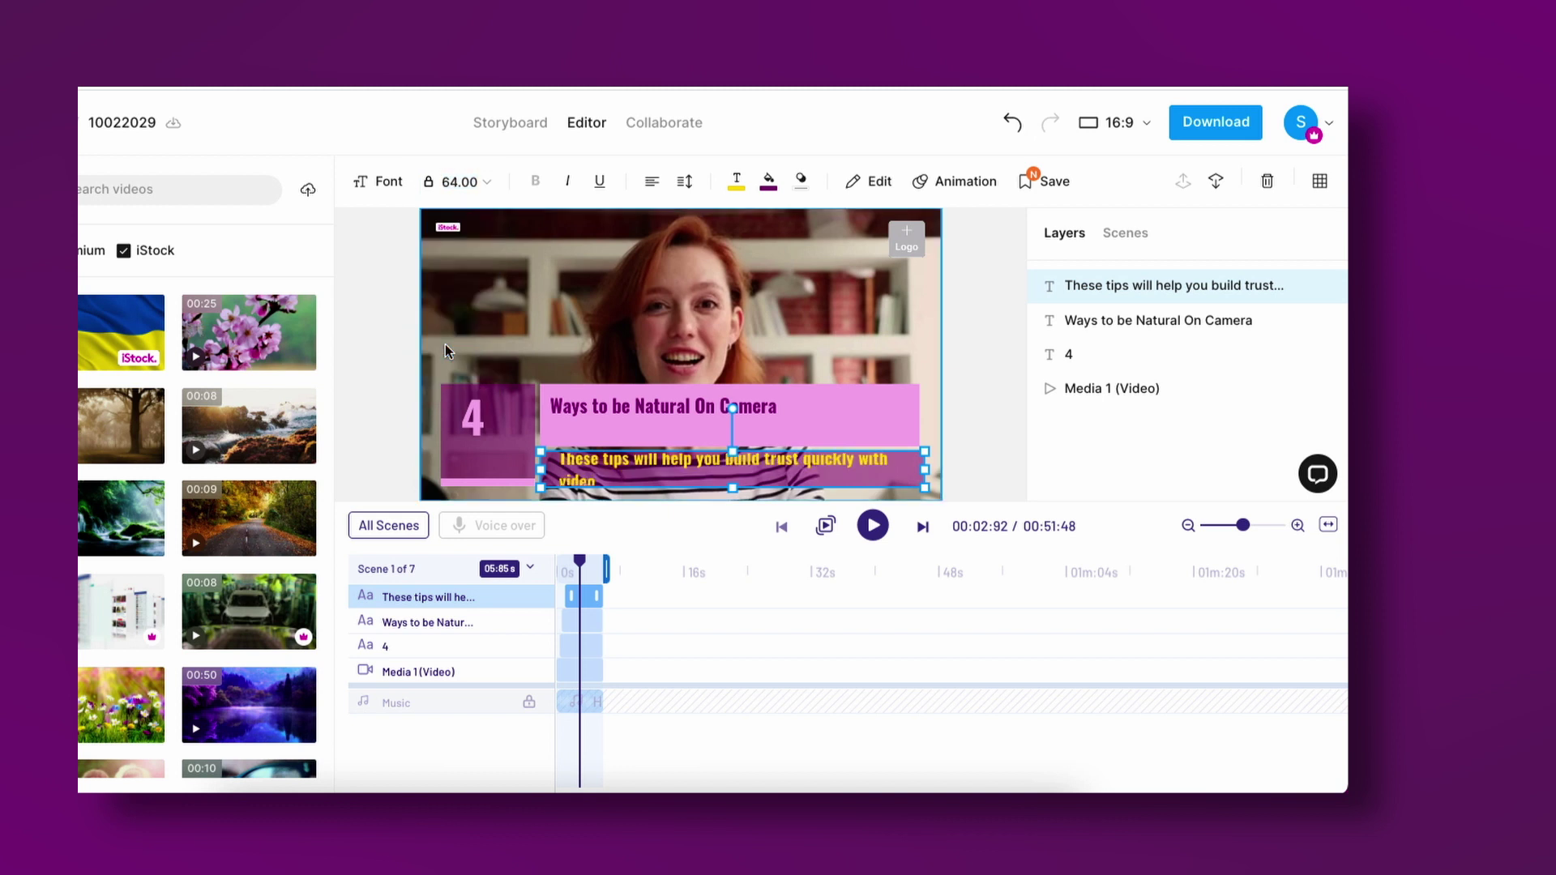
pyautogui.click(451, 184)
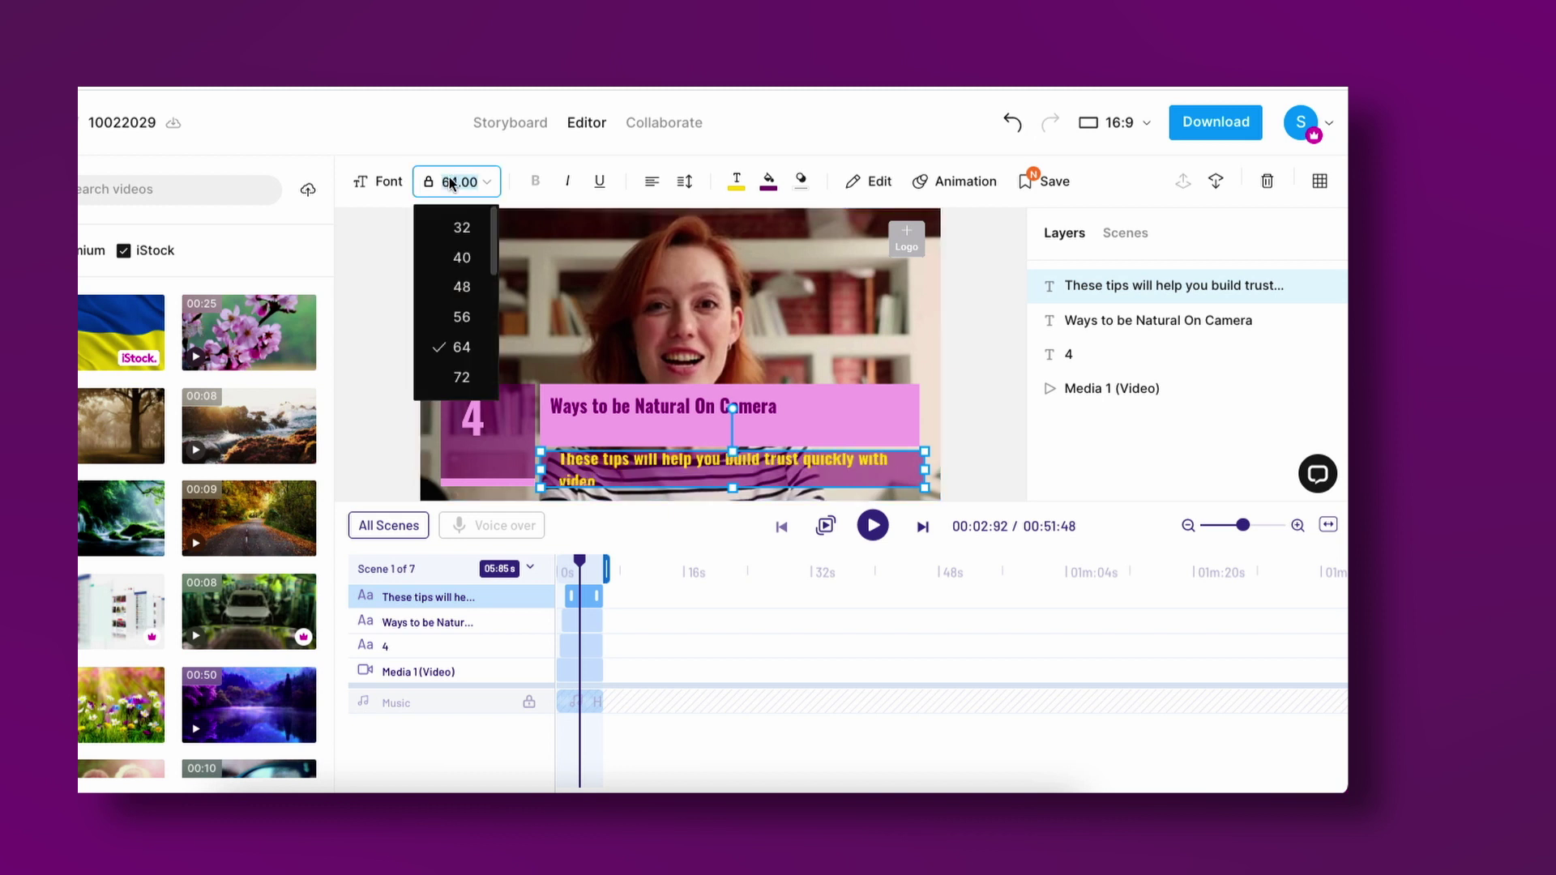
pyautogui.click(447, 320)
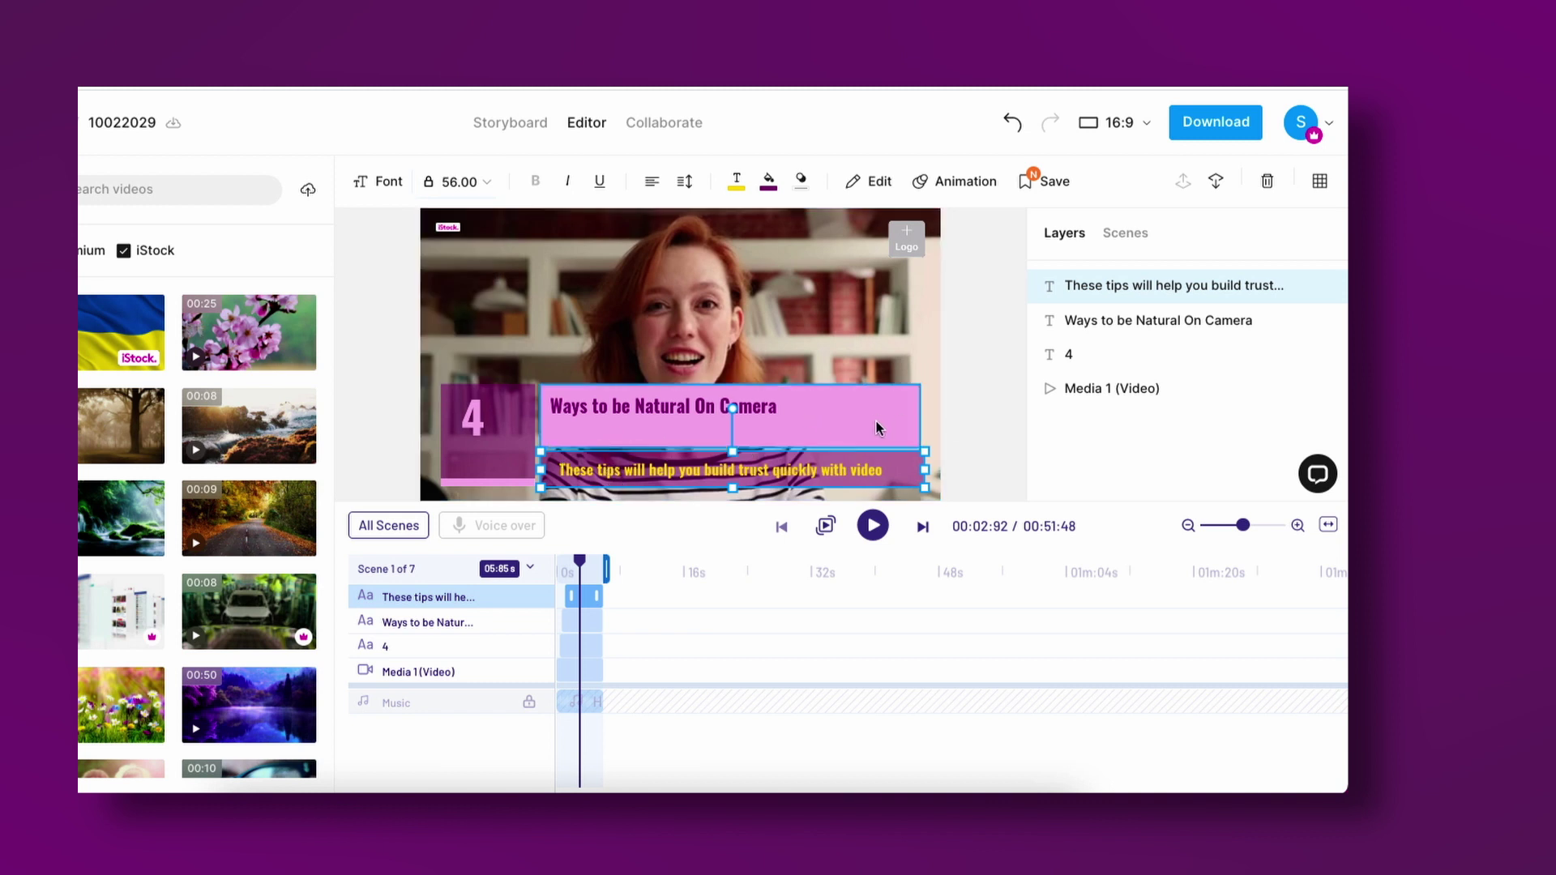
# Slightly widen the "Ways to be Natural On Camera" heading box and the text box beneath it so their outer edges line up.
pyautogui.click(908, 420)
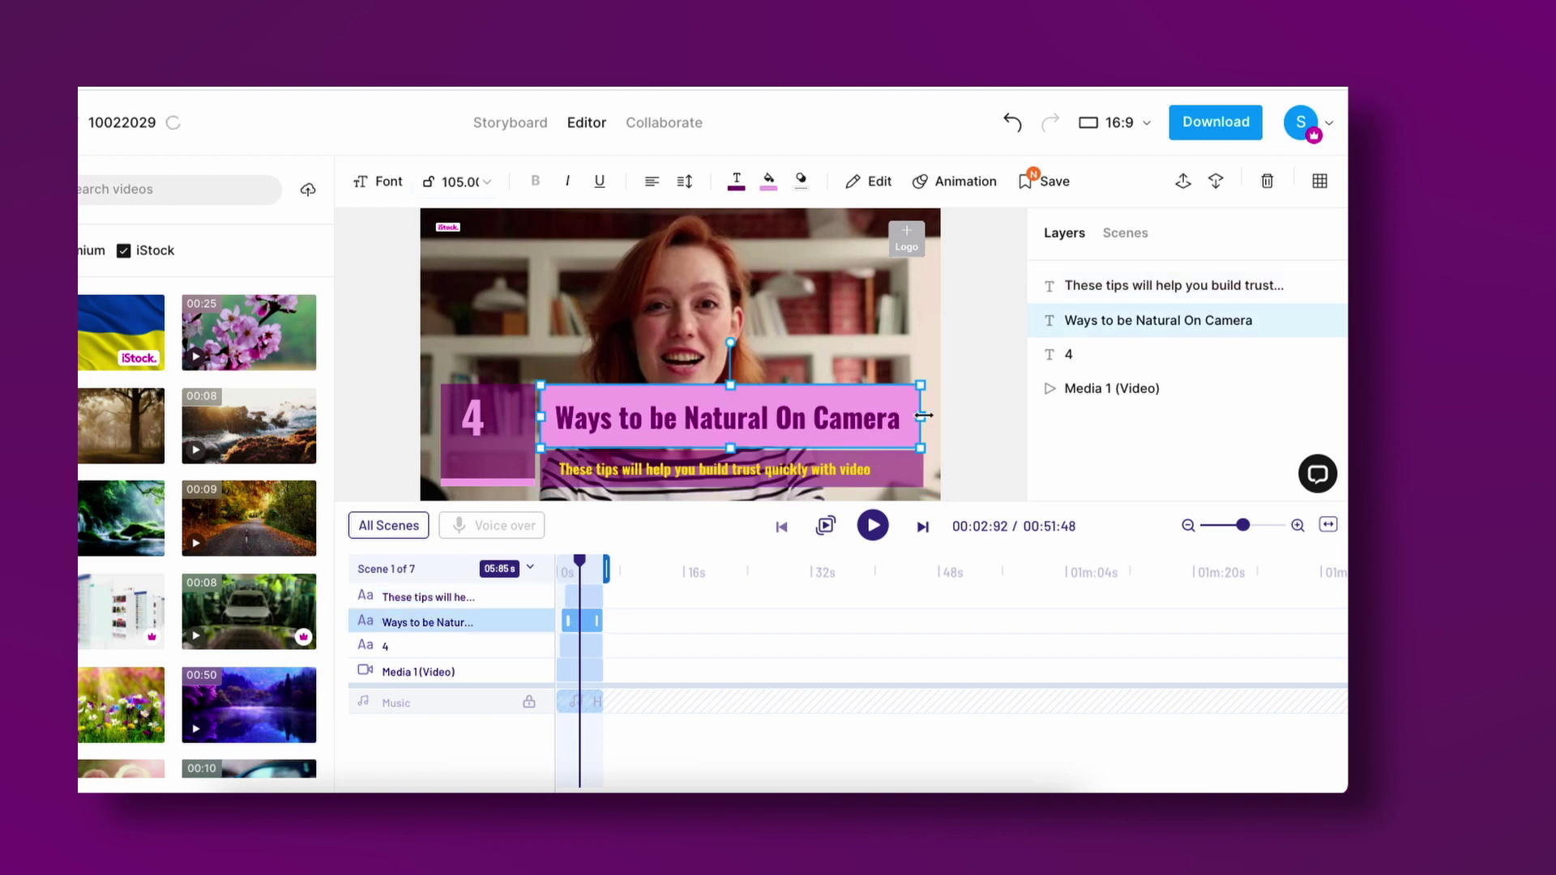
pyautogui.moveTo(920, 417)
pyautogui.mouseDown()
pyautogui.moveTo(835, 413)
pyautogui.moveTo(921, 416)
pyautogui.mouseUp()
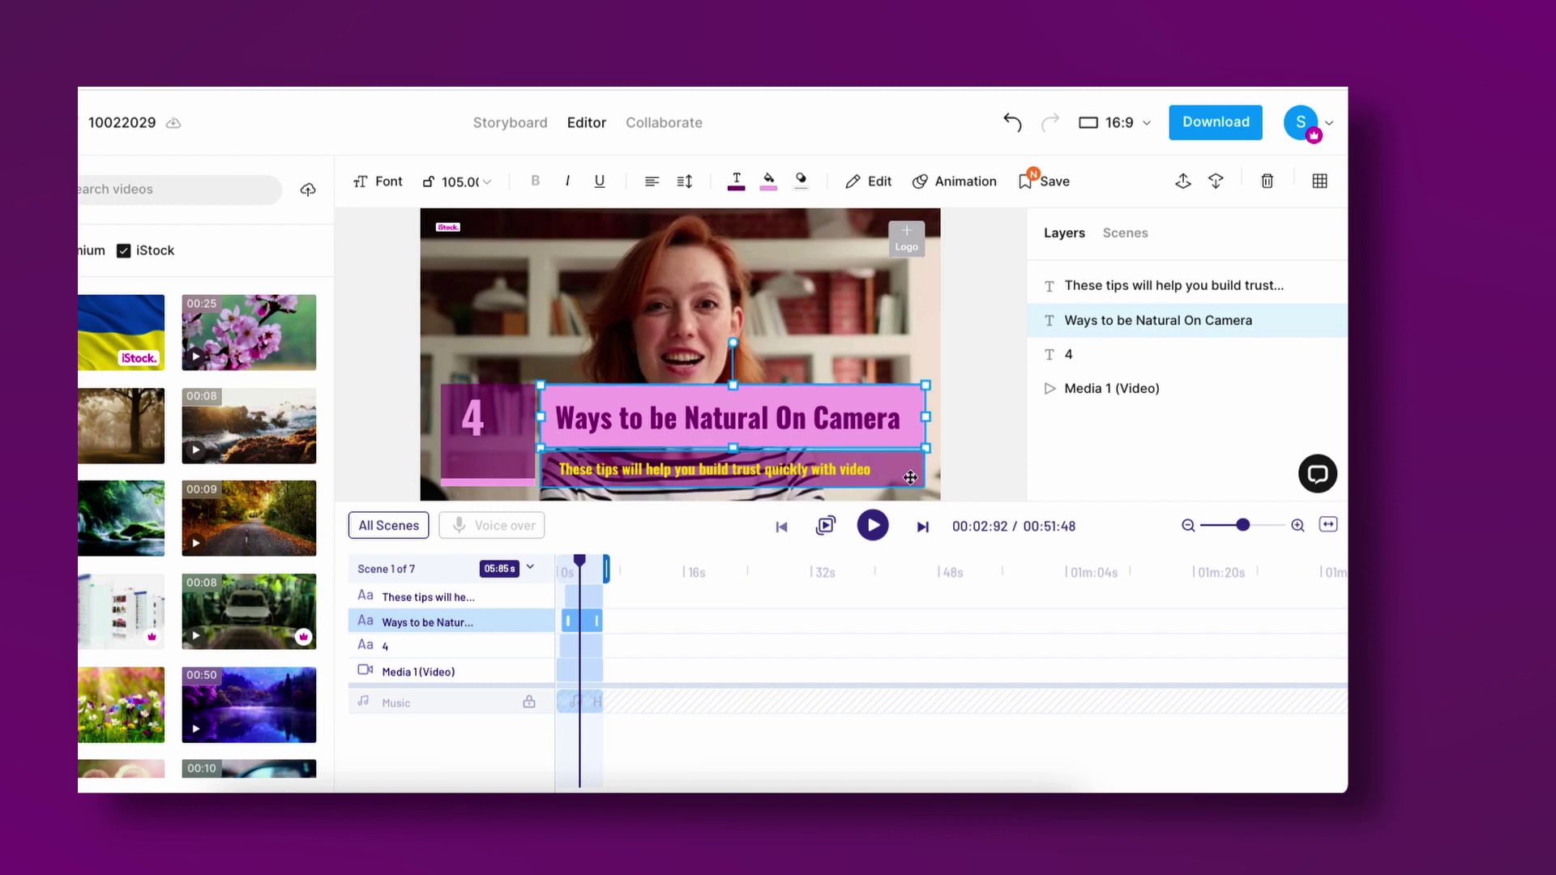
pyautogui.click(848, 475)
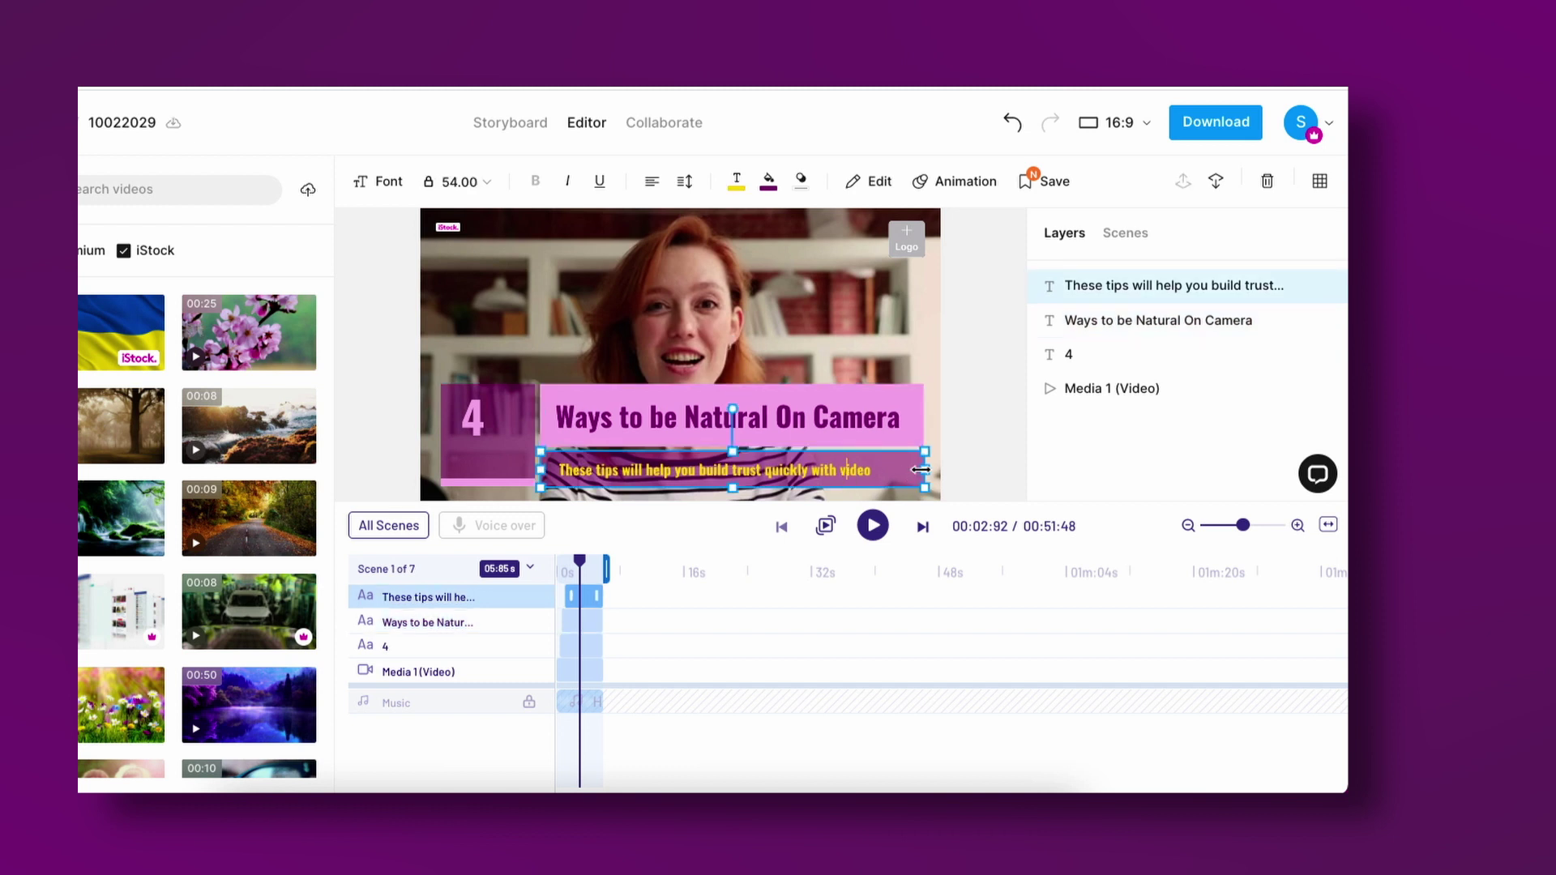
pyautogui.moveTo(920, 470)
pyautogui.mouseDown()
pyautogui.moveTo(811, 472)
pyautogui.moveTo(922, 472)
pyautogui.mouseUp()
# In the first item 1 scene, move the "Check your Frame" heading directly above the information text, aligned with its starting edge, and enlarge it.
pyautogui.click(370, 527)
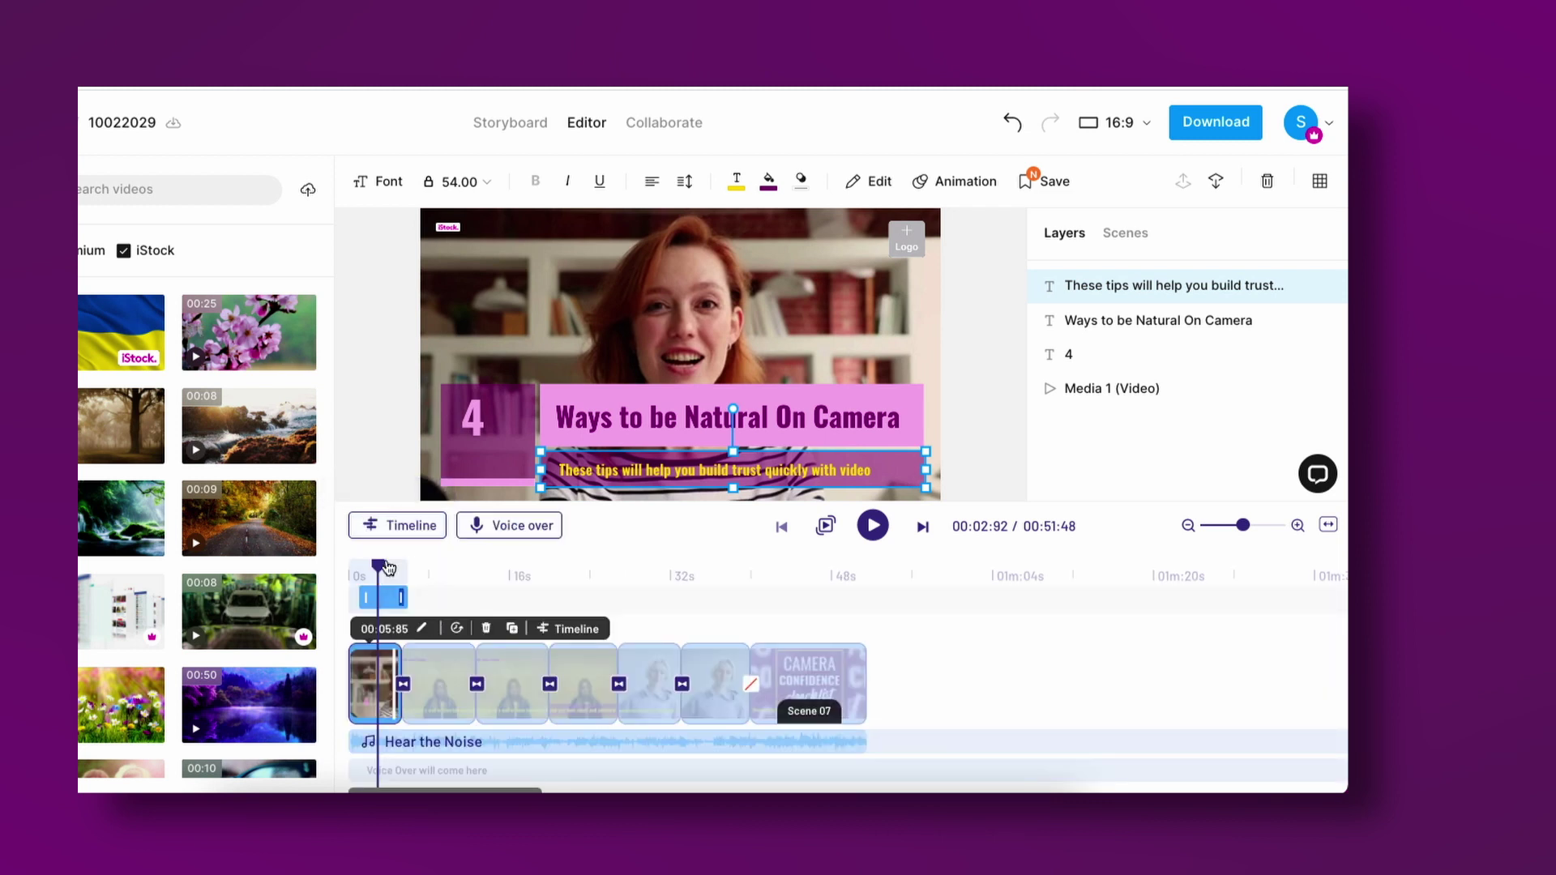
pyautogui.click(438, 572)
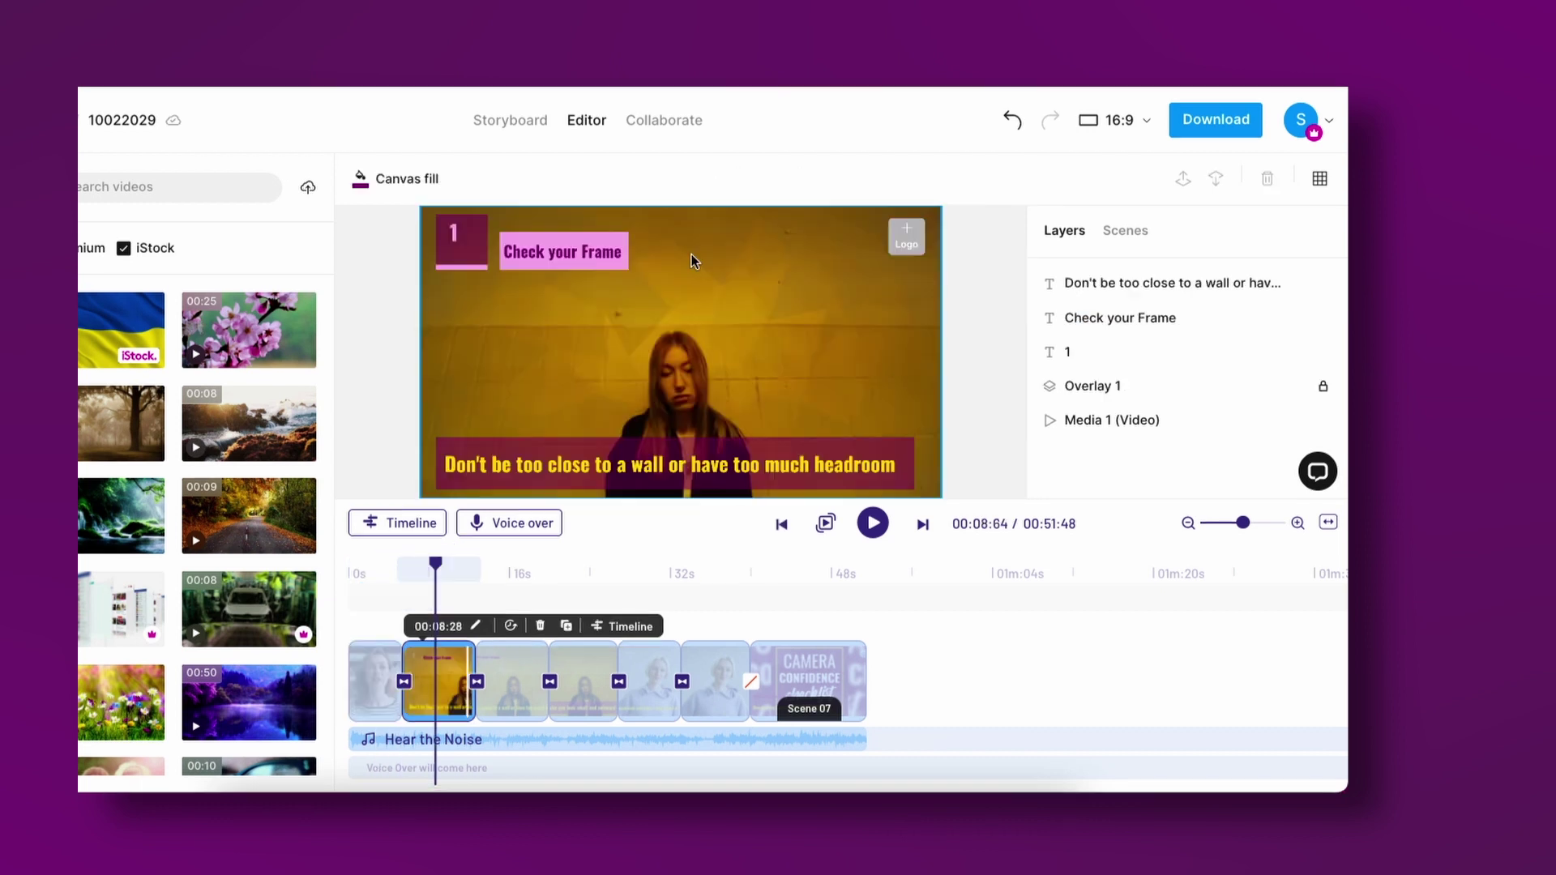
pyautogui.moveTo(555, 263); pyautogui.dragTo(497, 426)
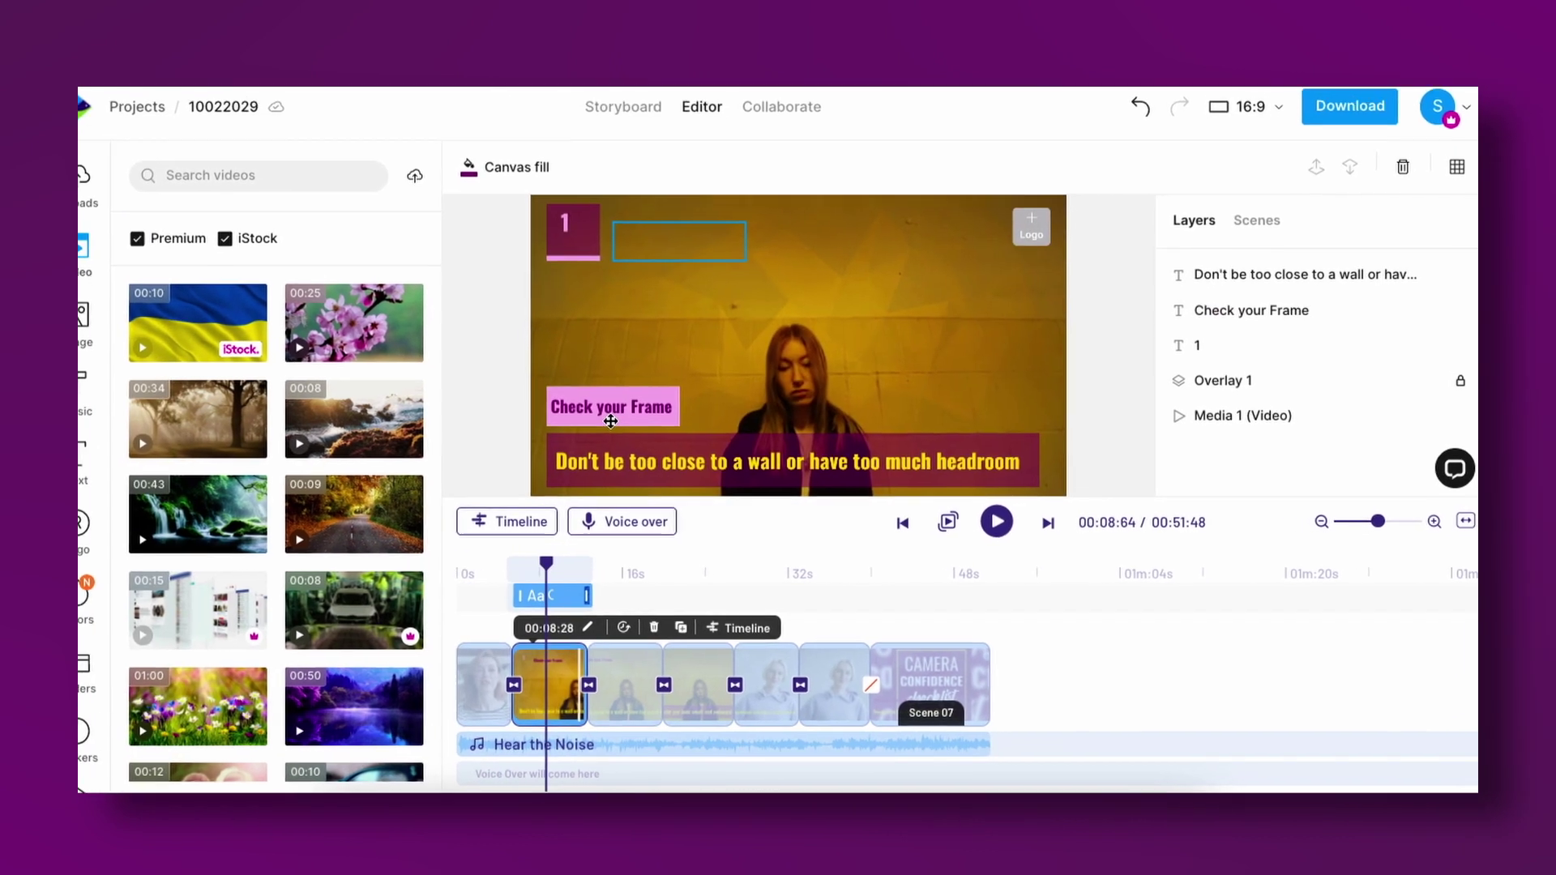
pyautogui.click(611, 420)
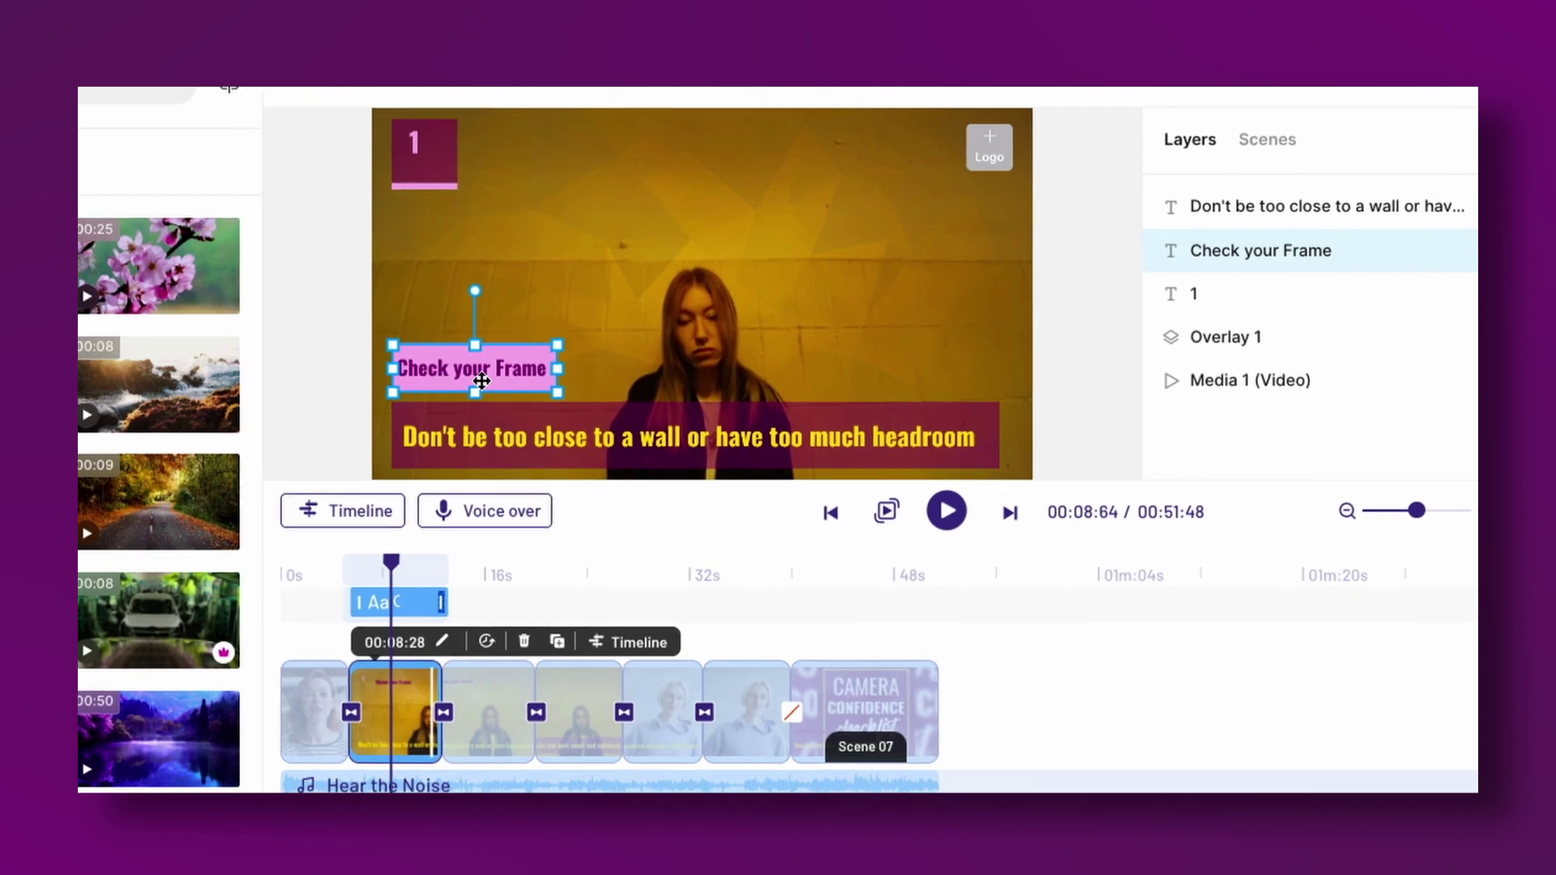
pyautogui.moveTo(612, 422); pyautogui.dragTo(1005, 286)
pyautogui.moveTo(951, 213); pyautogui.dragTo(464, 373)
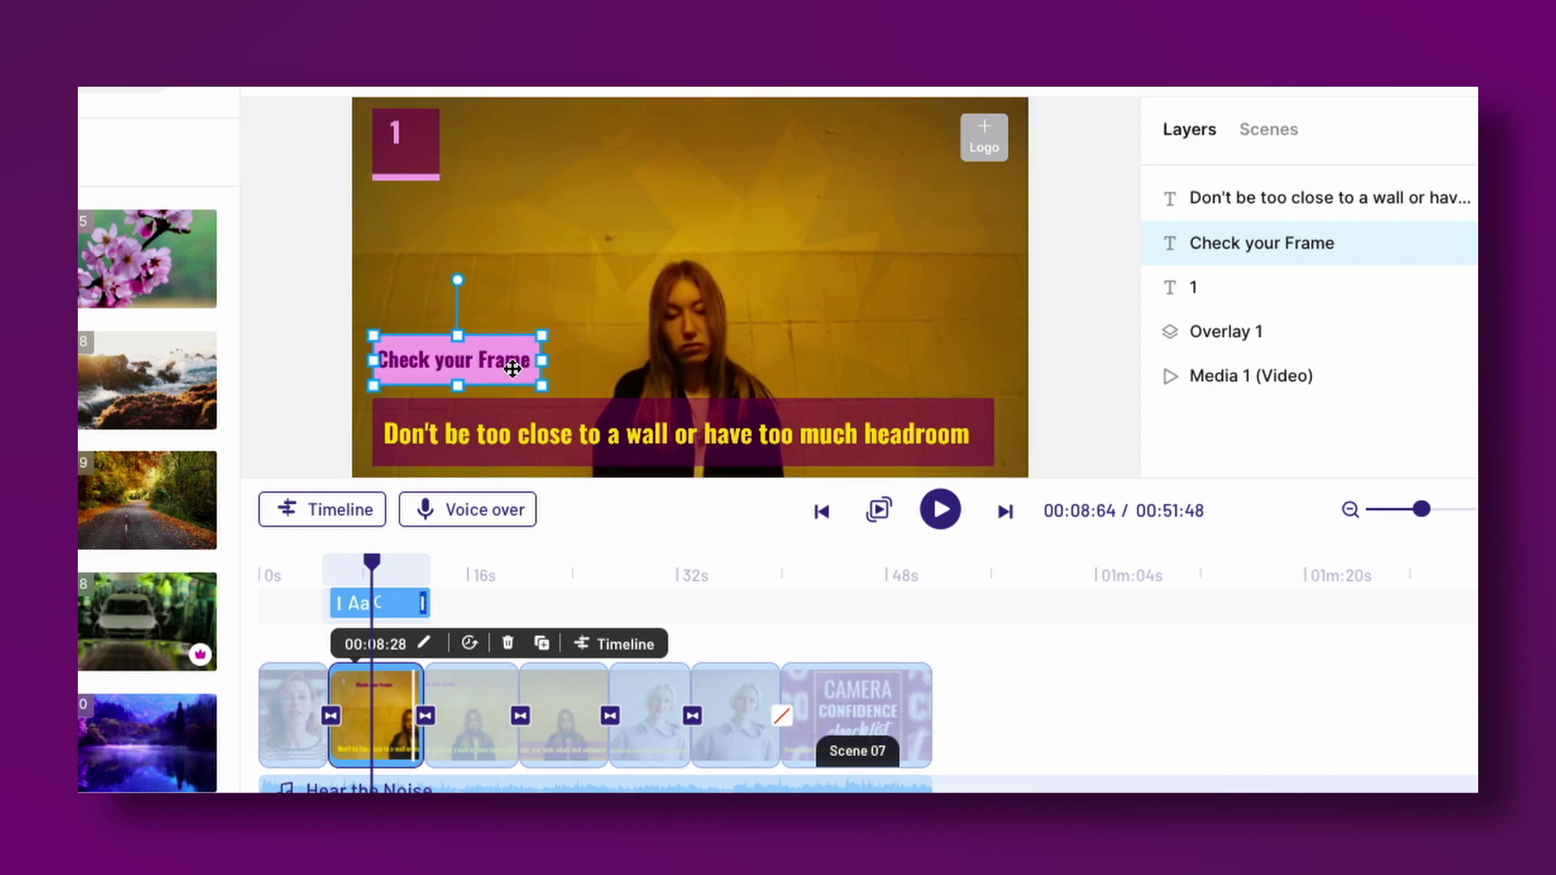
pyautogui.moveTo(542, 361); pyautogui.dragTo(615, 362)
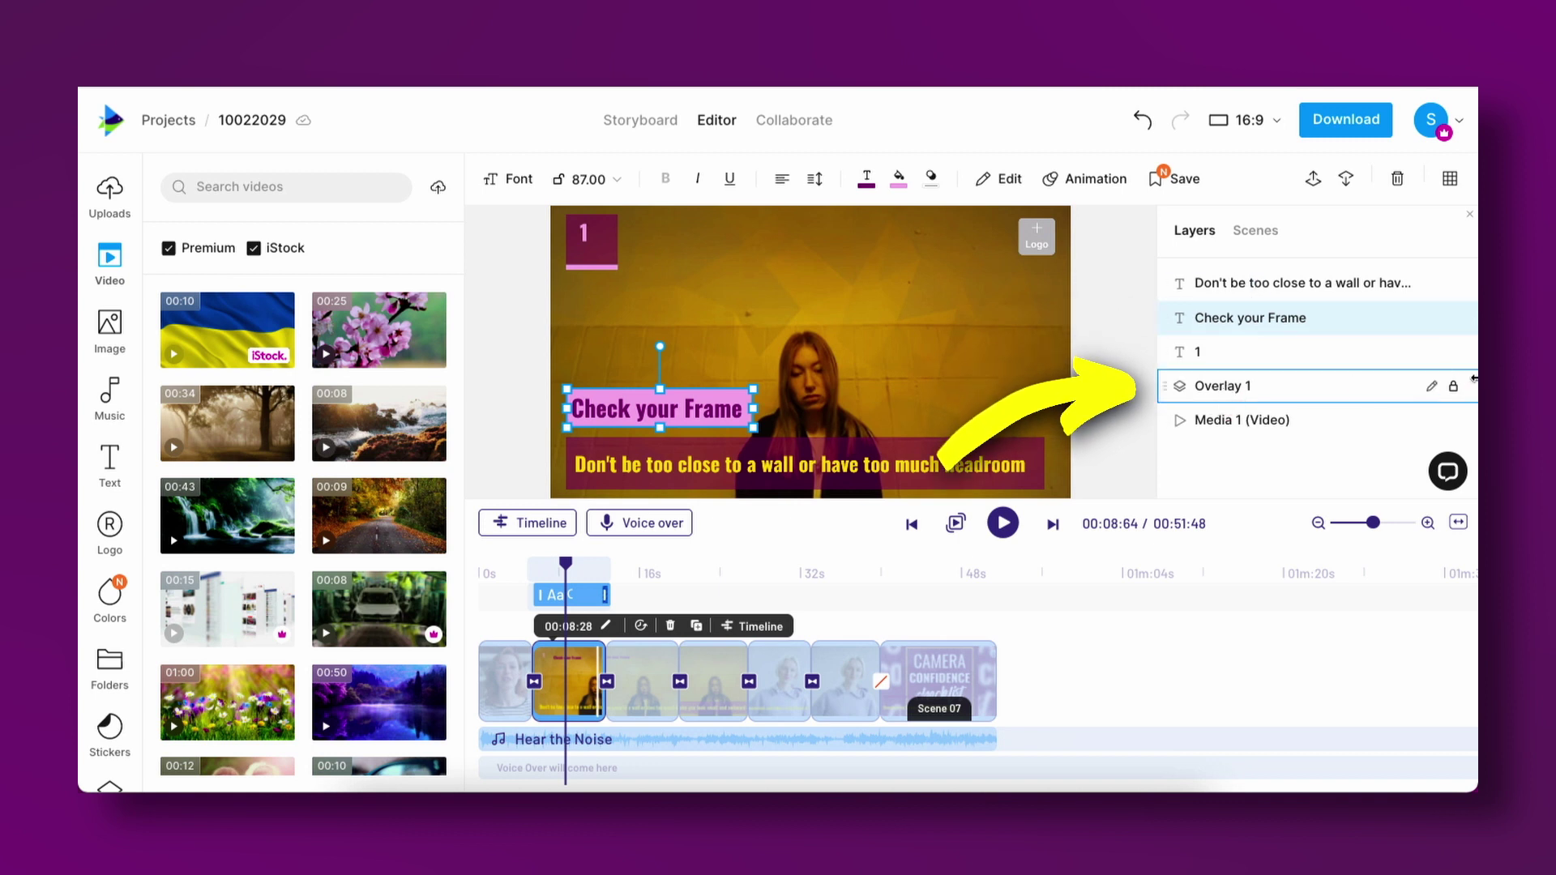
# Unlock and delete the Overlay 1 layer in the "Check your Frame" scene.
pyautogui.click(1236, 389)
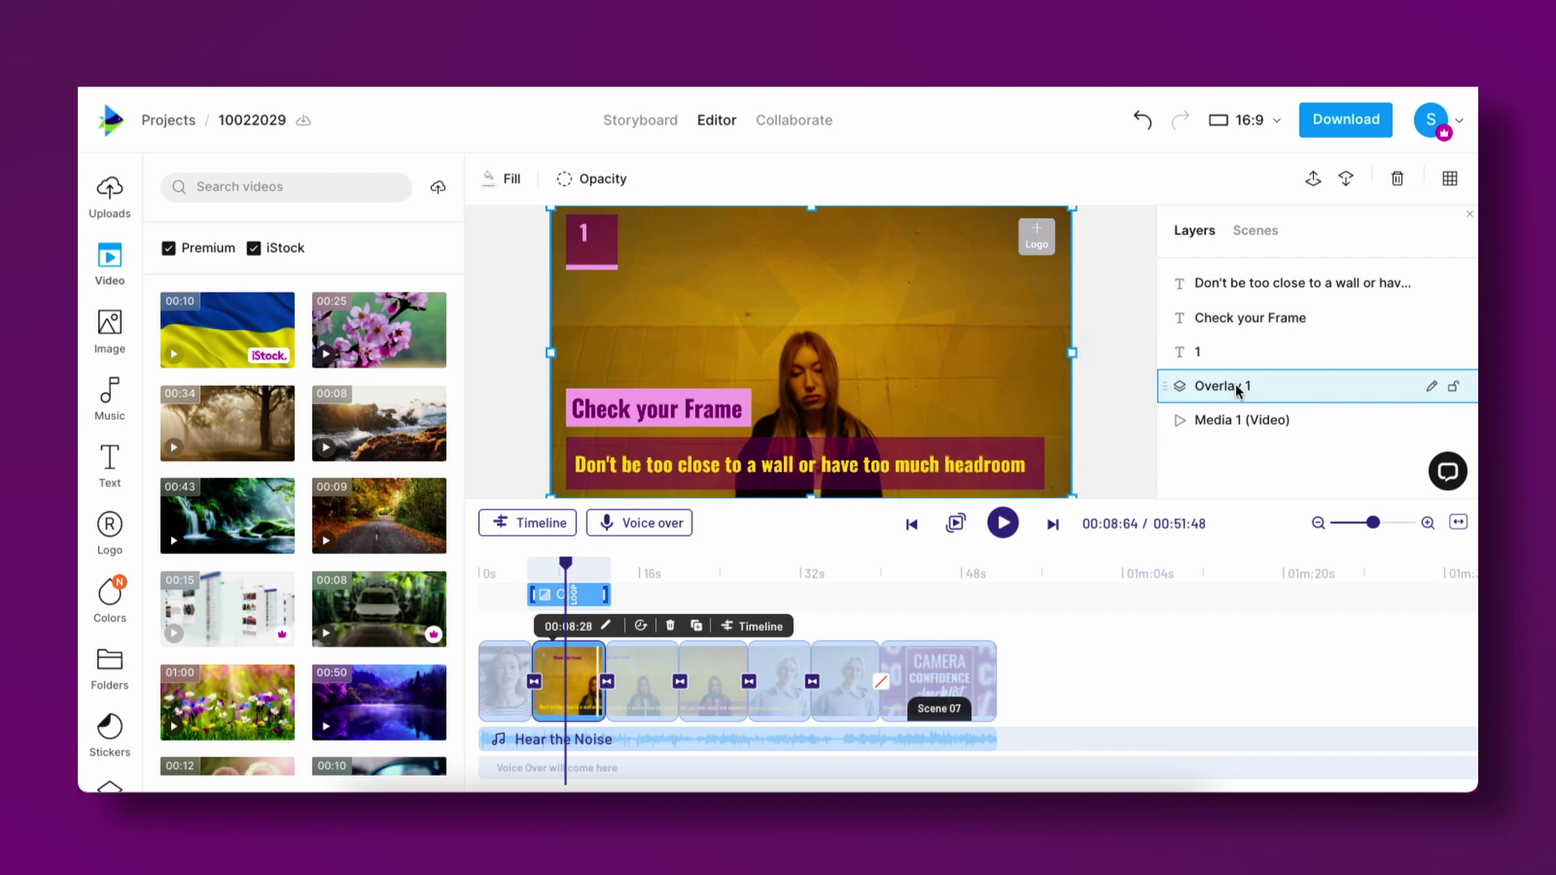
pyautogui.press('Delete')
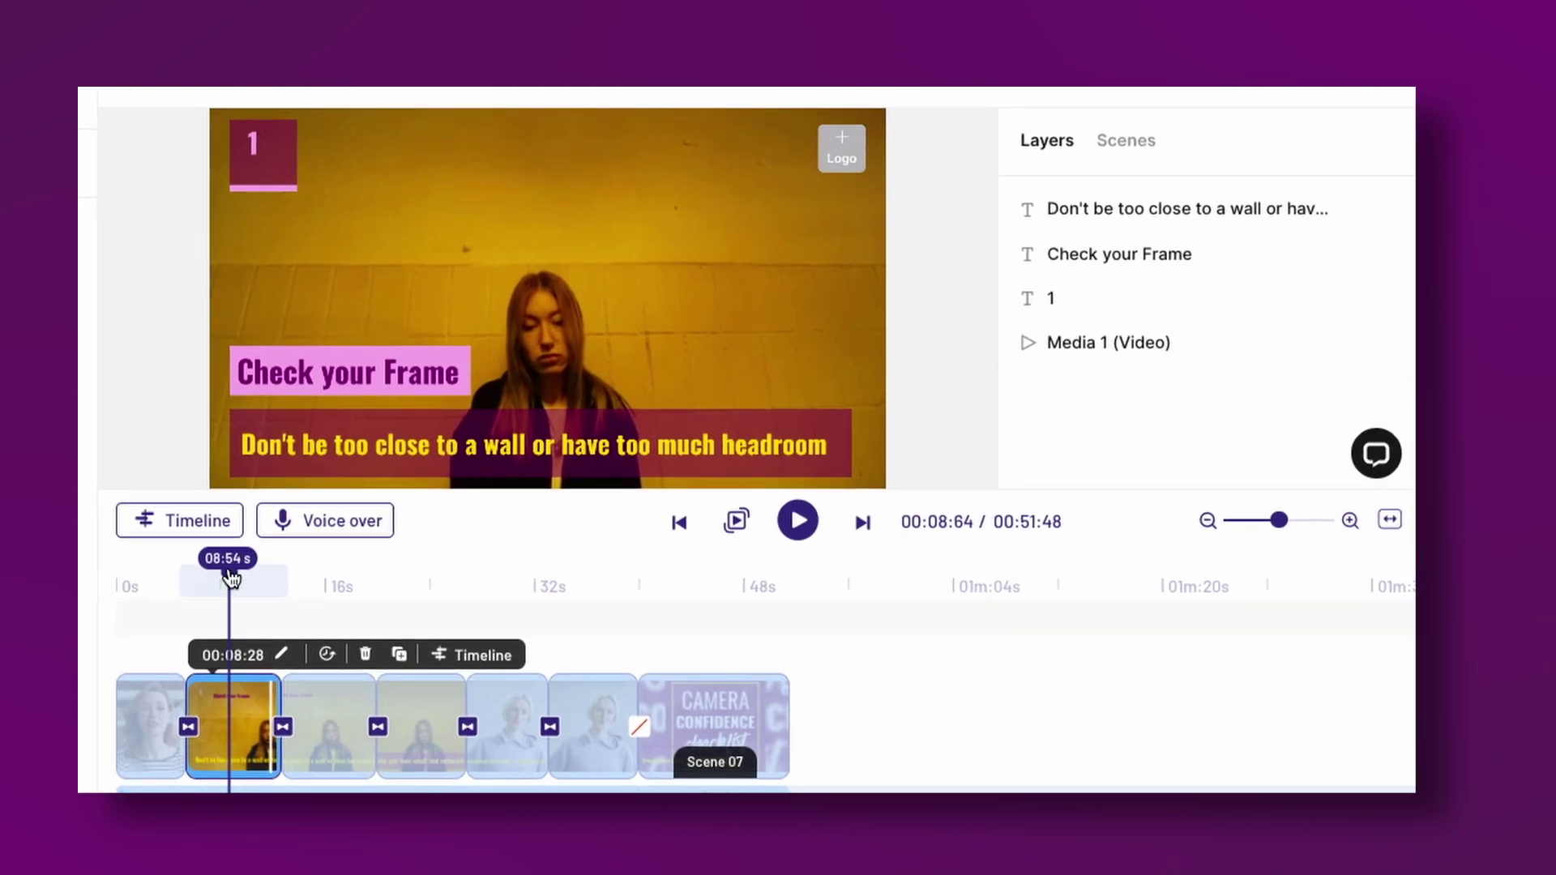
# Play the video from its beginning to preview the headline scene and the transition into the "Check your Frame" scene.
pyautogui.moveTo(229, 577); pyautogui.dragTo(123, 572)
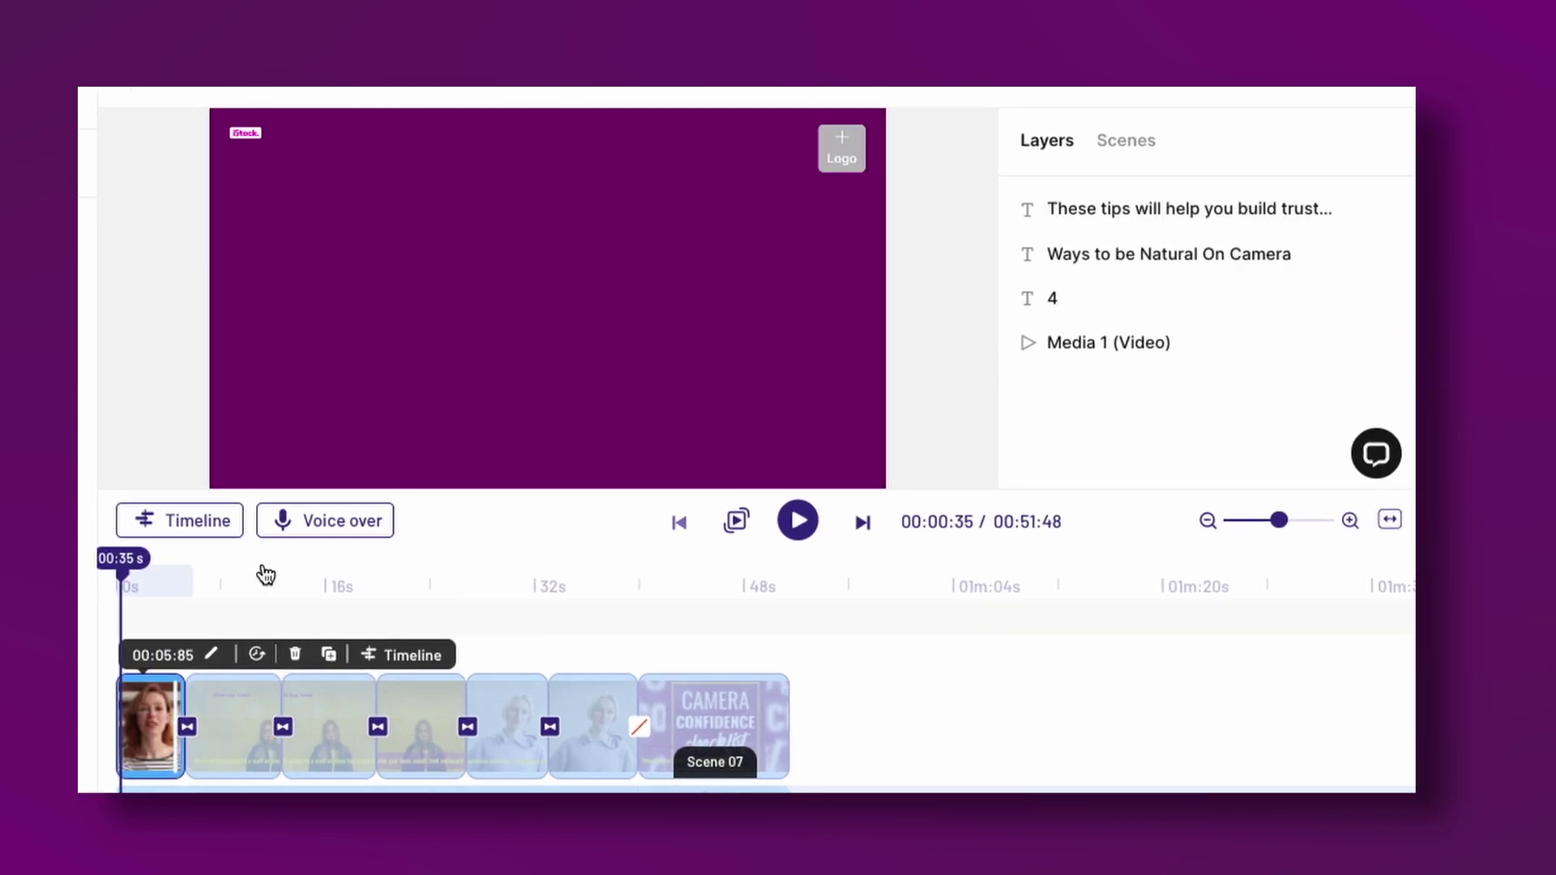
pyautogui.click(794, 532)
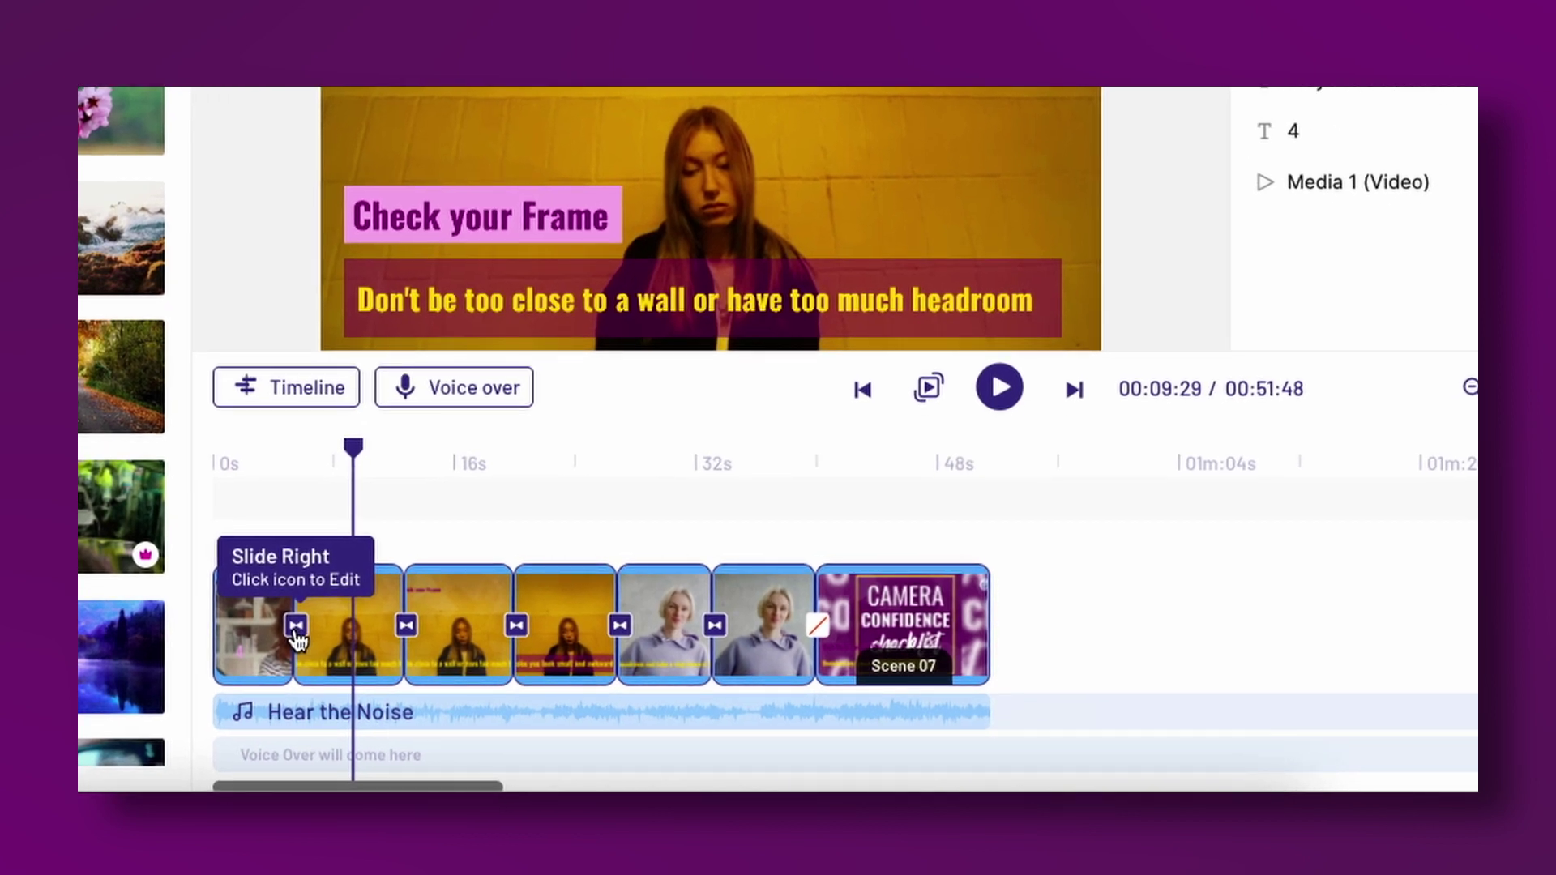
# Select the "Hear the Noise" background music track and open the music library for browsing alternatives.
pyautogui.click(265, 709)
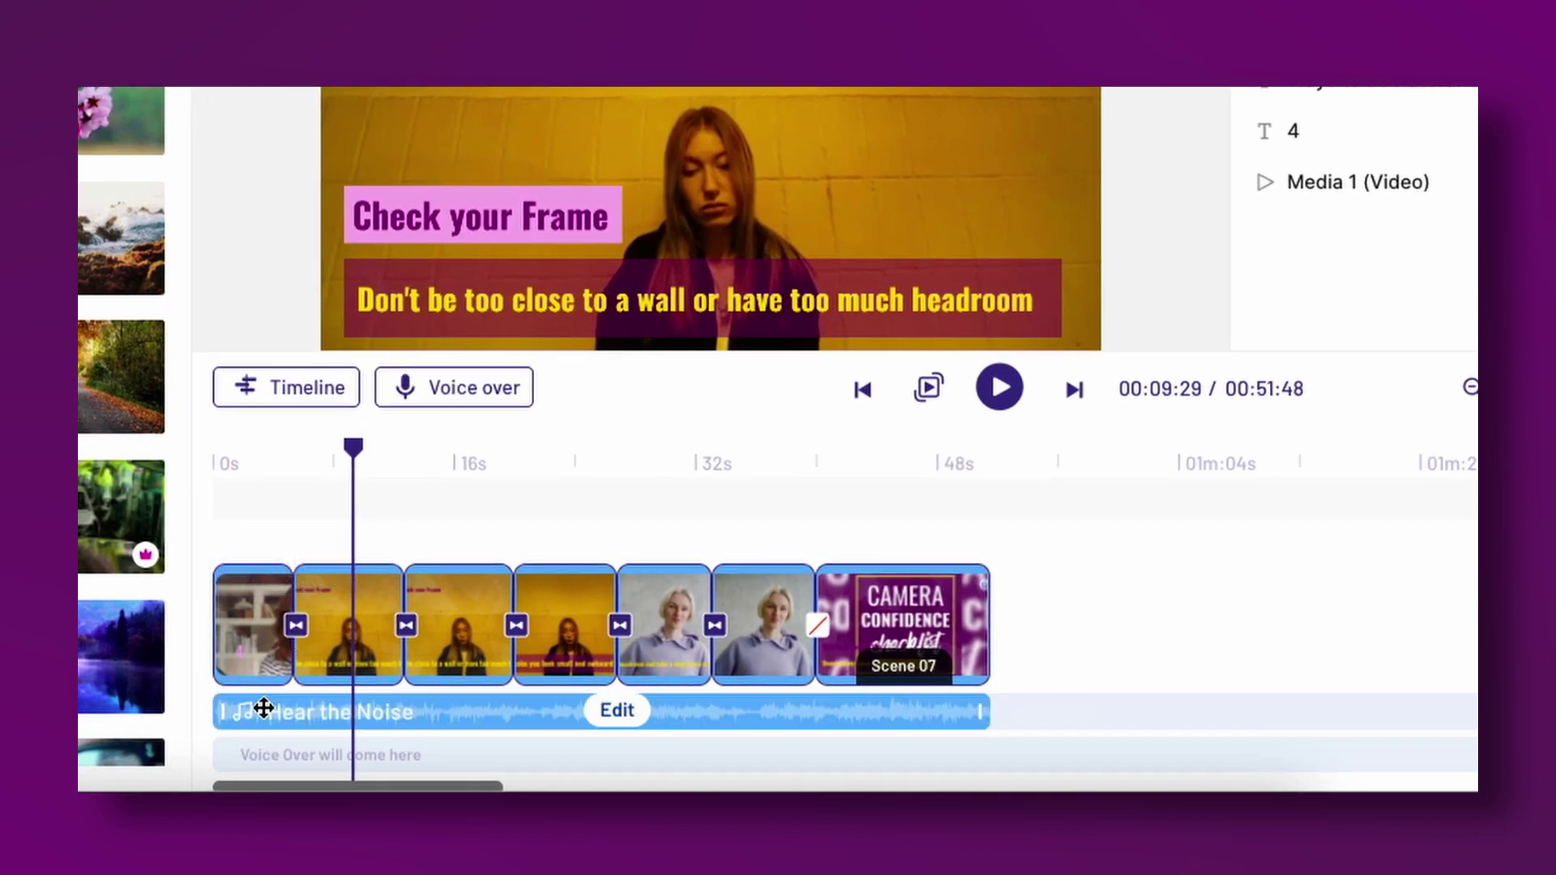
pyautogui.click(263, 708)
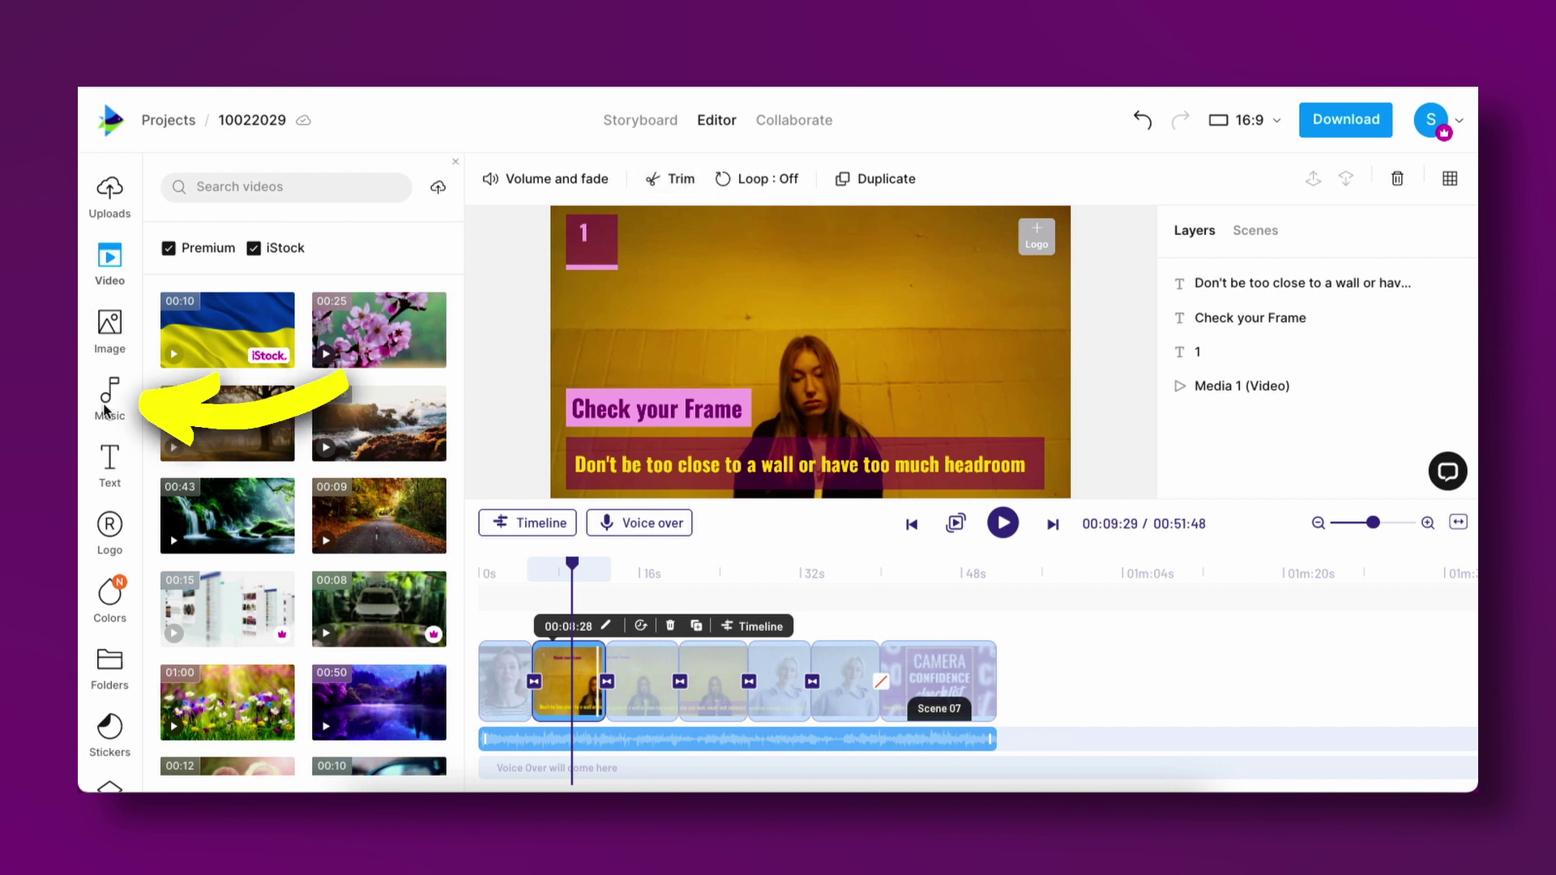
pyautogui.click(108, 396)
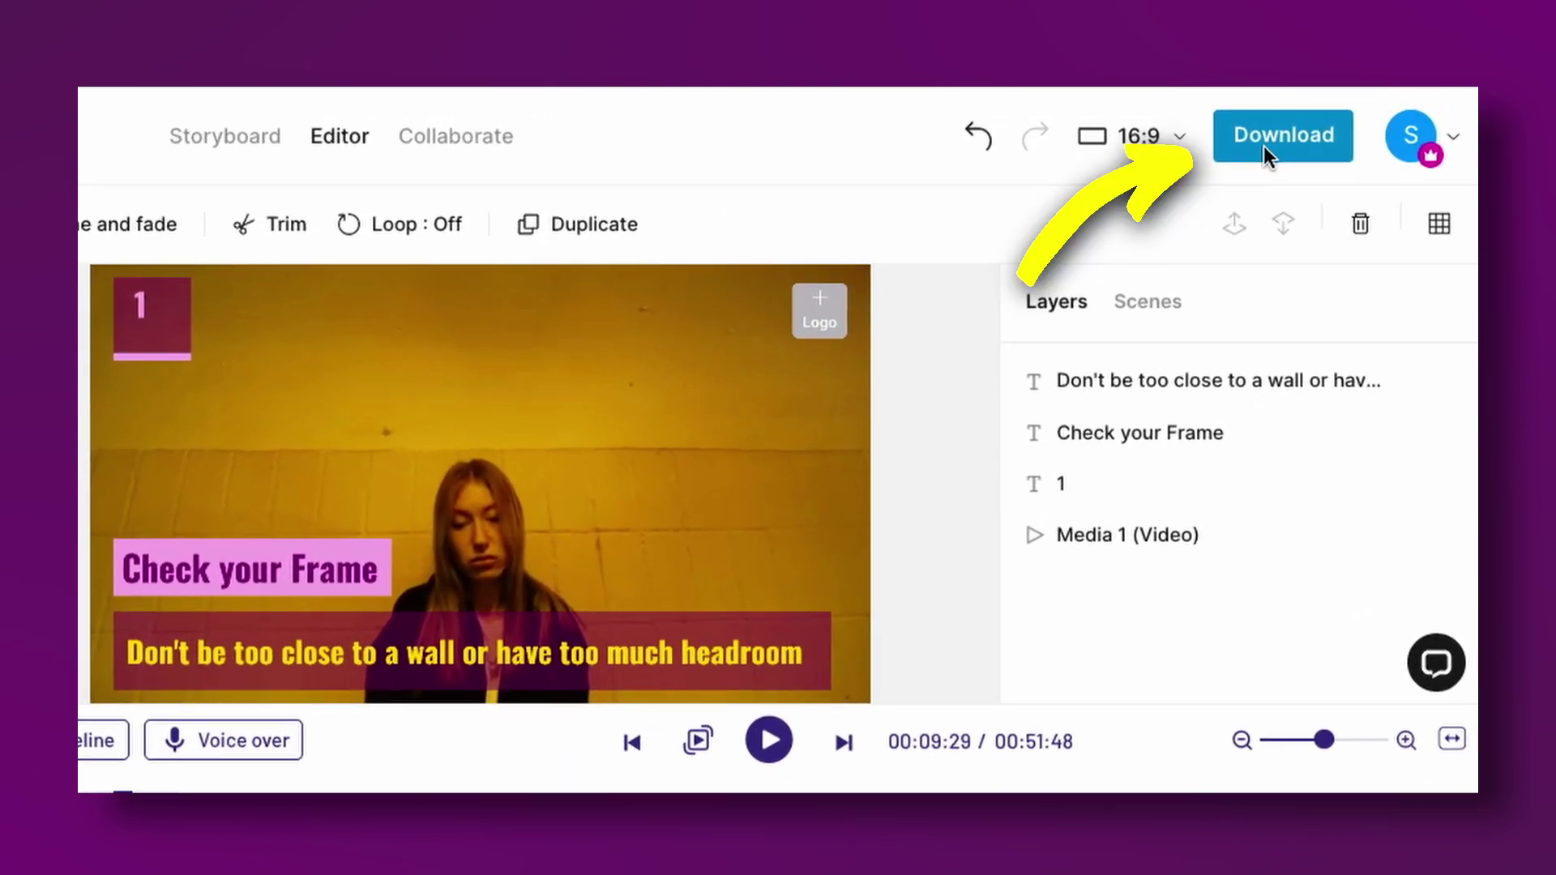
# Start downloading the edited 16:9 video.
pyautogui.click(1263, 146)
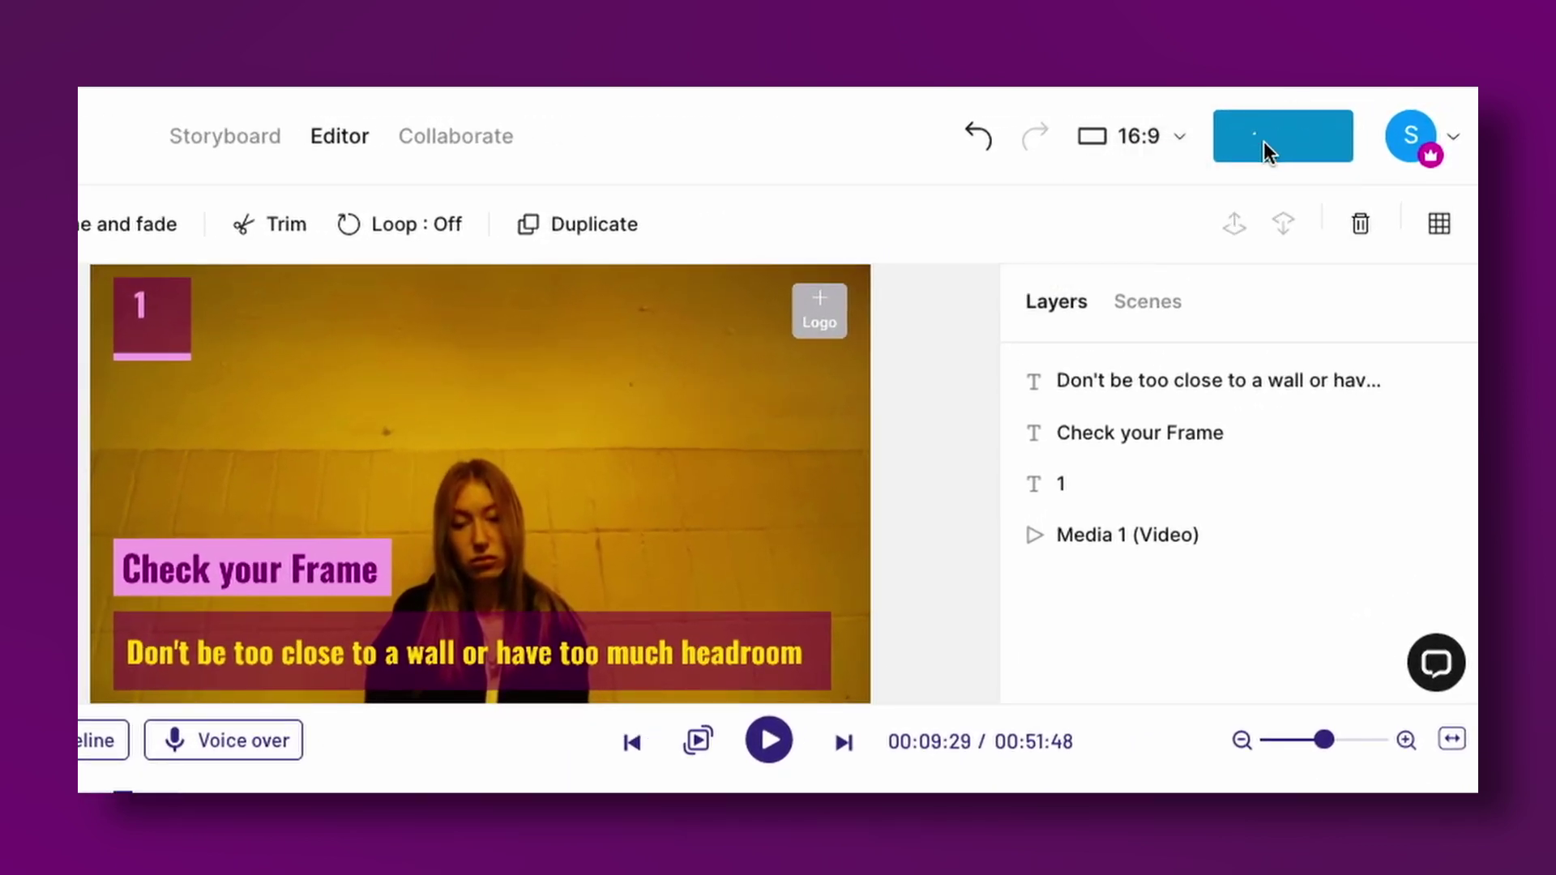